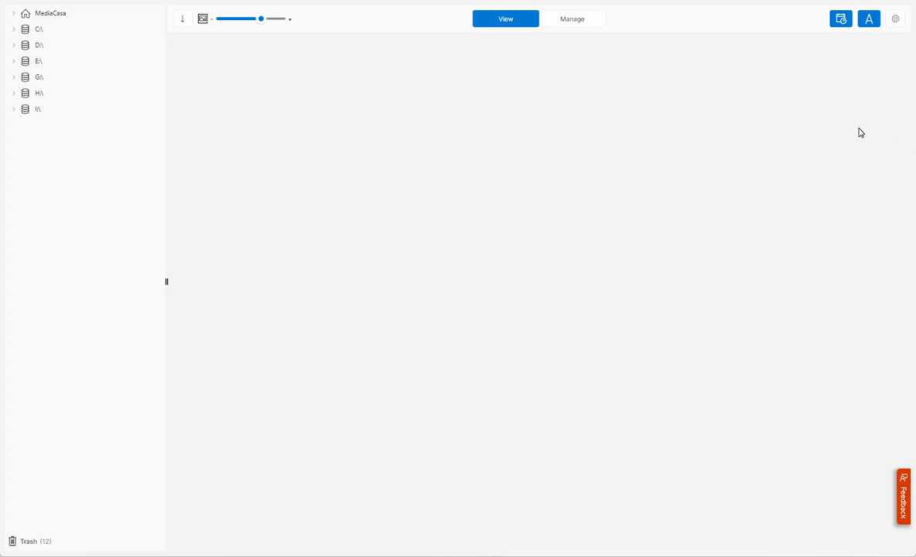
# Step: Review the application settings for language, album home folder and deletion options, leaving them as they are
pyautogui.click(894, 21)
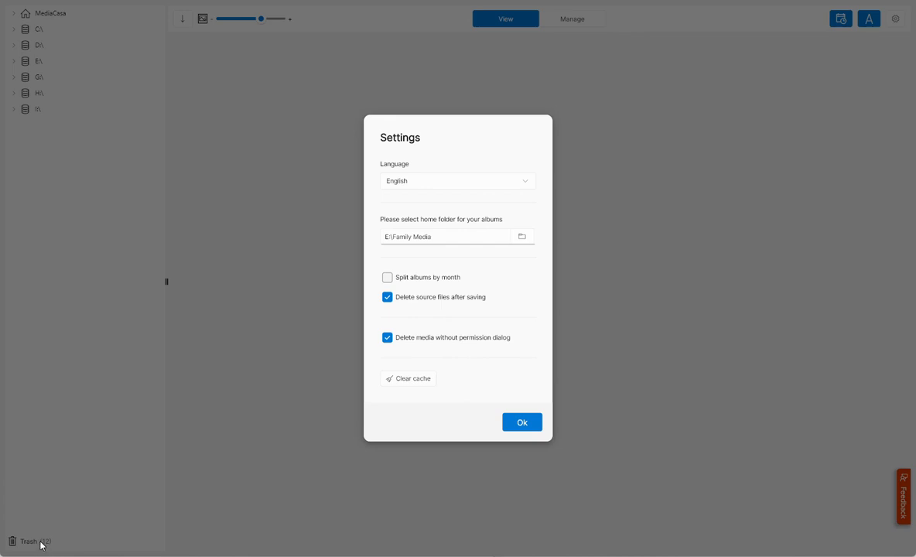
pyautogui.click(523, 421)
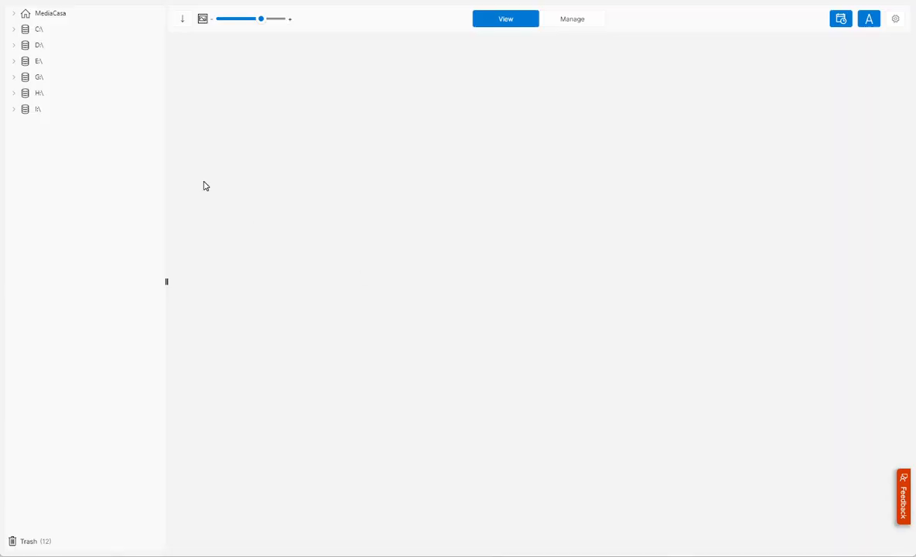
# Step: Display the photos of the Unsorted folder inside MediaCasa Demo on drive E and dismiss all file processing errors
pyautogui.click(14, 15)
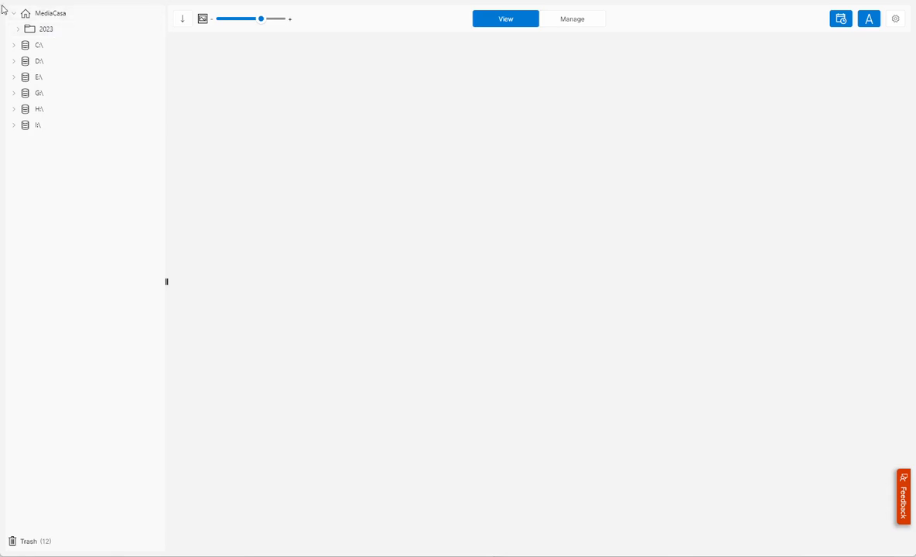
pyautogui.click(14, 77)
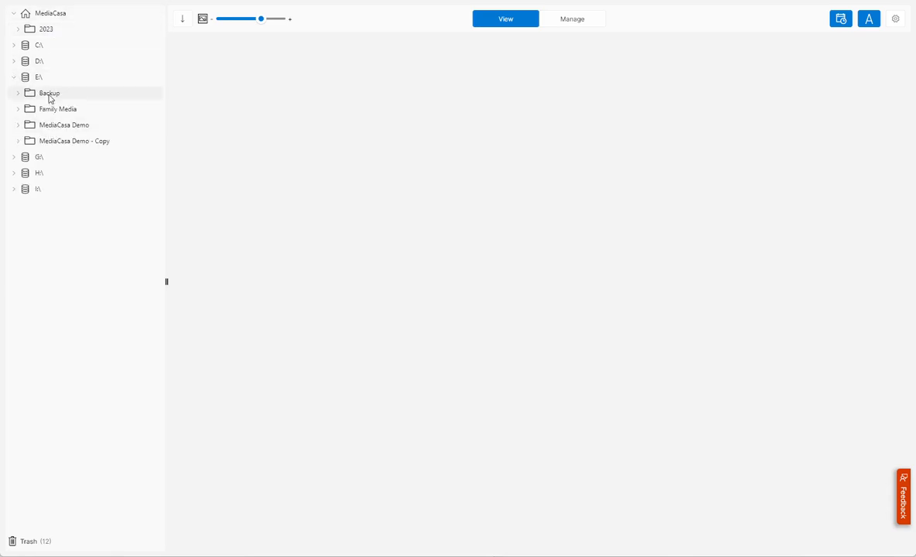
pyautogui.click(18, 125)
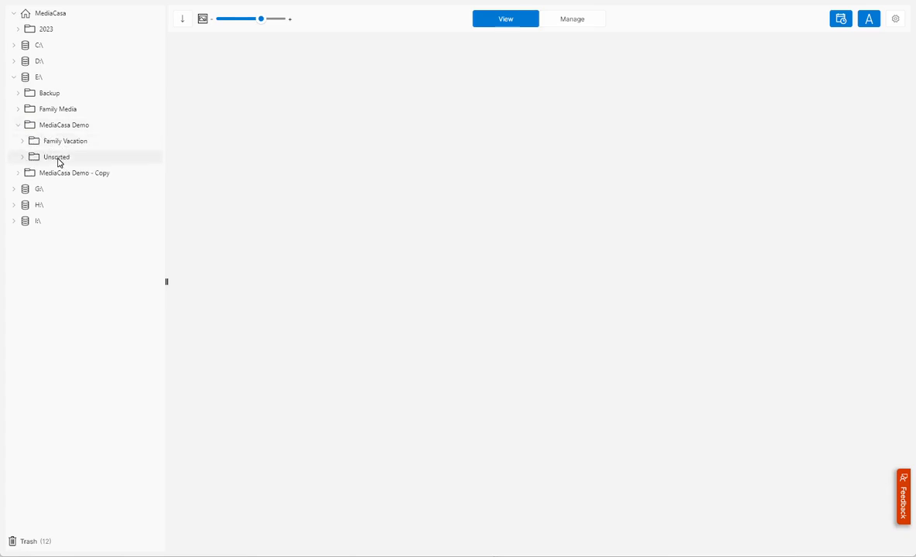
pyautogui.click(22, 157)
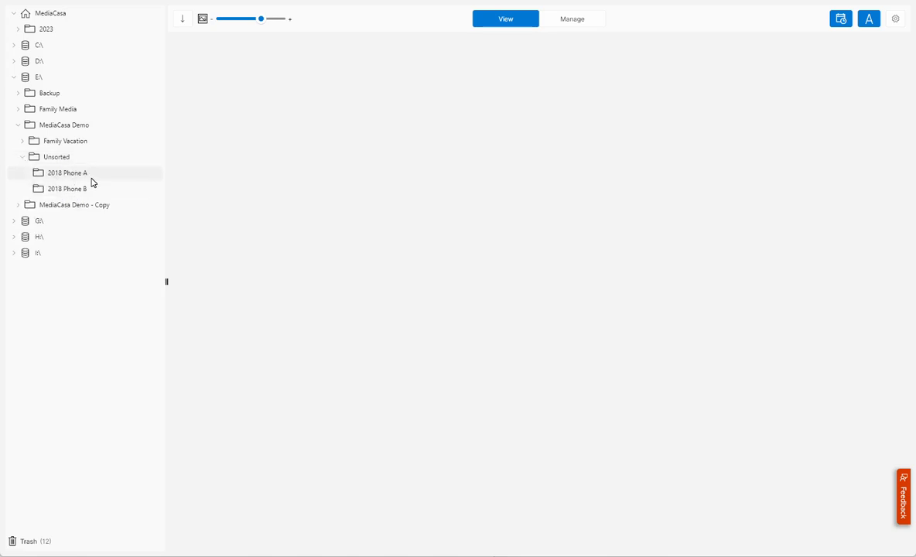
pyautogui.click(61, 161)
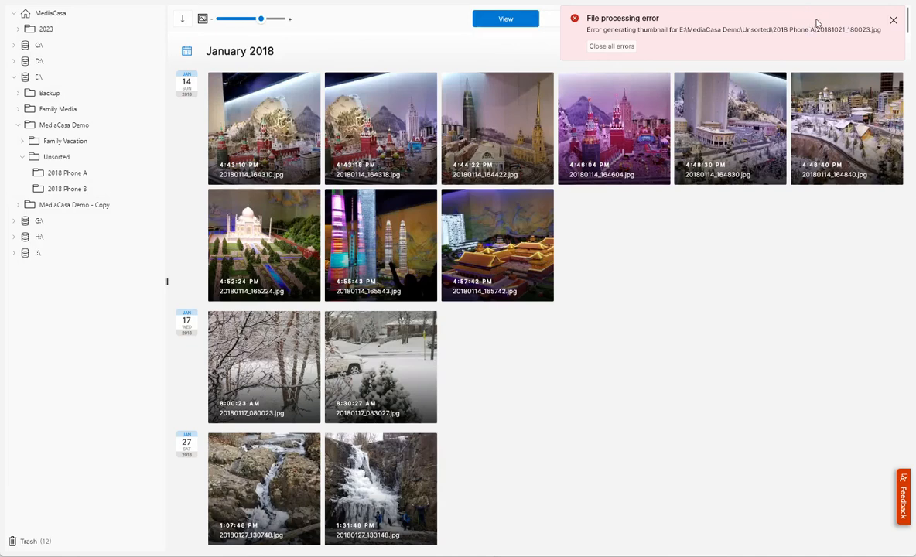
pyautogui.click(623, 48)
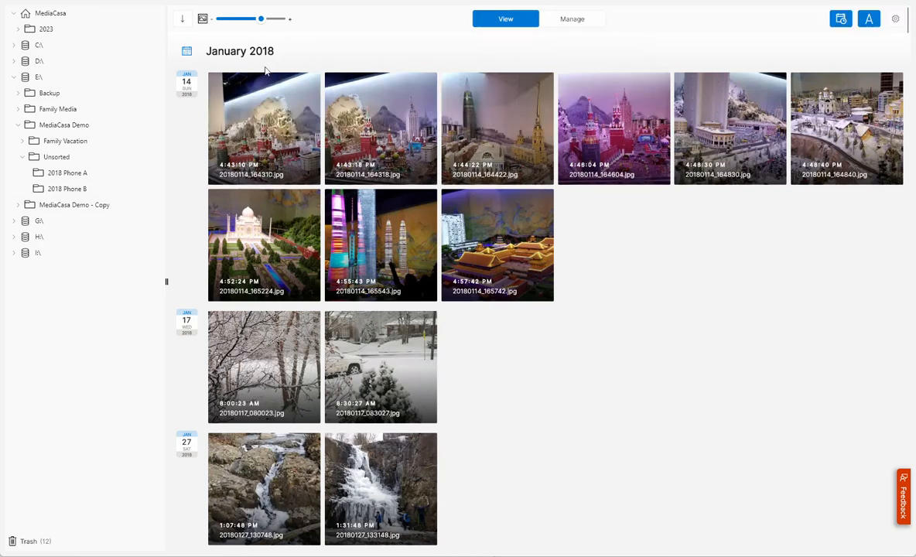
# Step: Switch to Manage mode and put all January 14, 2018 photos in a new album named "January Family and Friends"
pyautogui.scroll(-3, 510, 310)
pyautogui.scroll(-20, 510, 310)
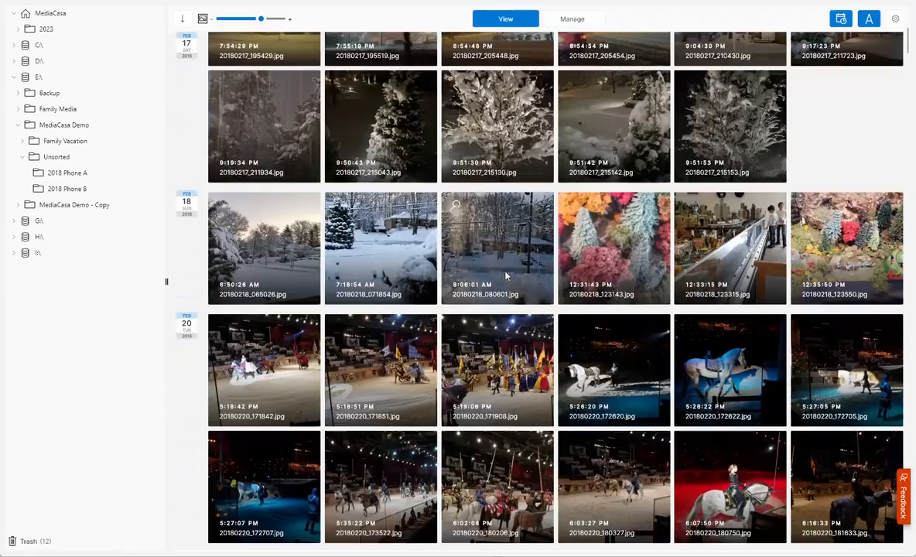
pyautogui.scroll(-20, 507, 274)
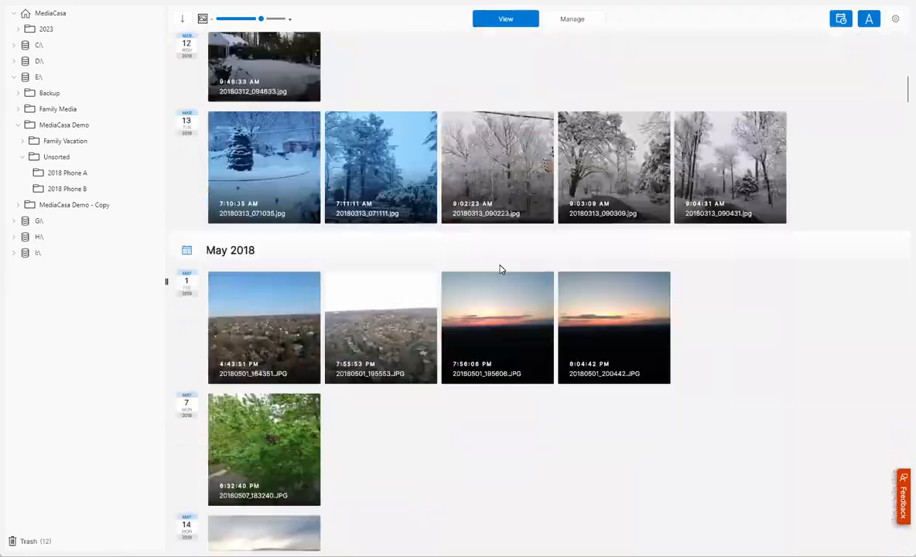
pyautogui.scroll(-5, 499, 266)
pyautogui.scroll(8, 495, 259)
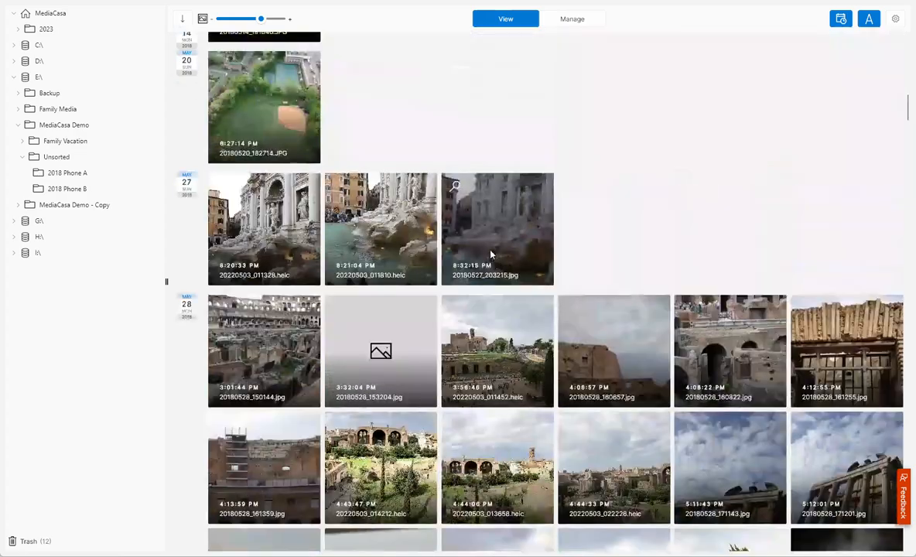
pyautogui.click(582, 20)
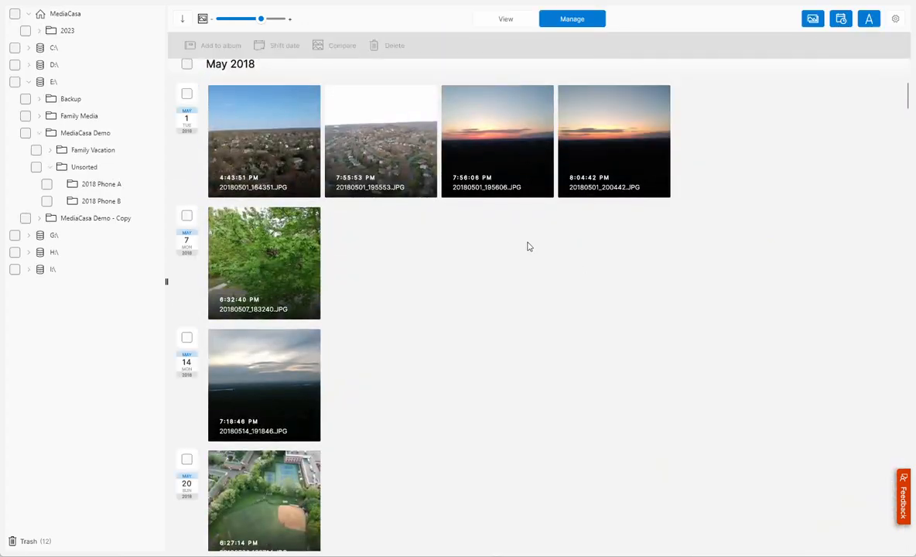
pyautogui.scroll(8, 517, 240)
pyautogui.scroll(10, 499, 228)
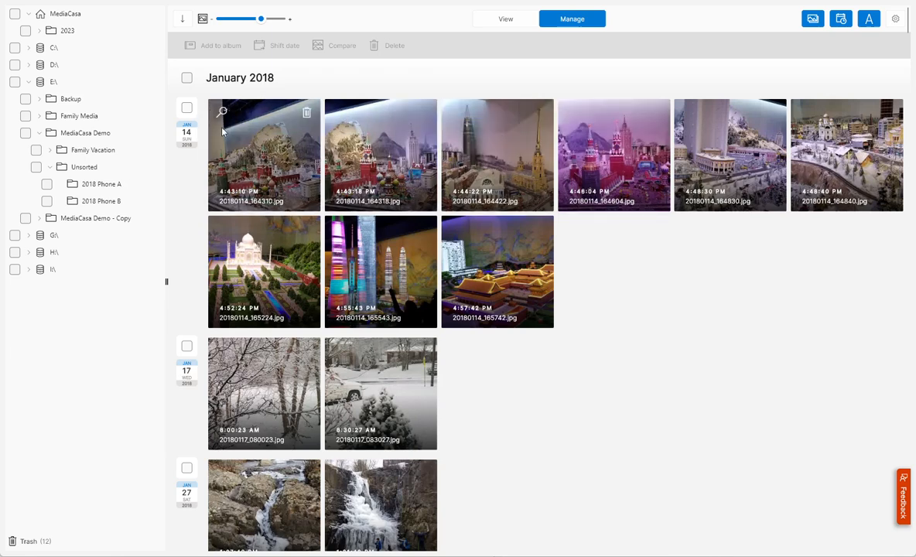
pyautogui.click(187, 108)
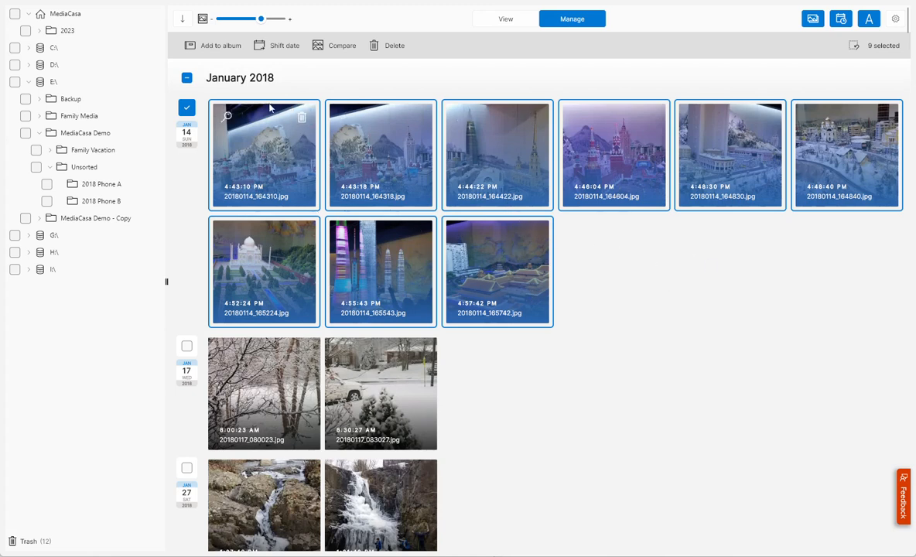
pyautogui.click(221, 47)
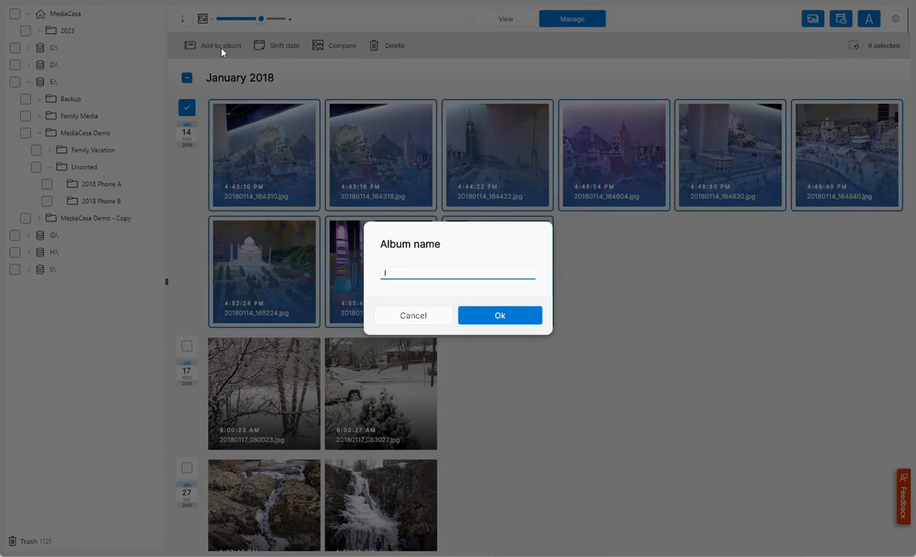
pyautogui.write('January Family and Friends')
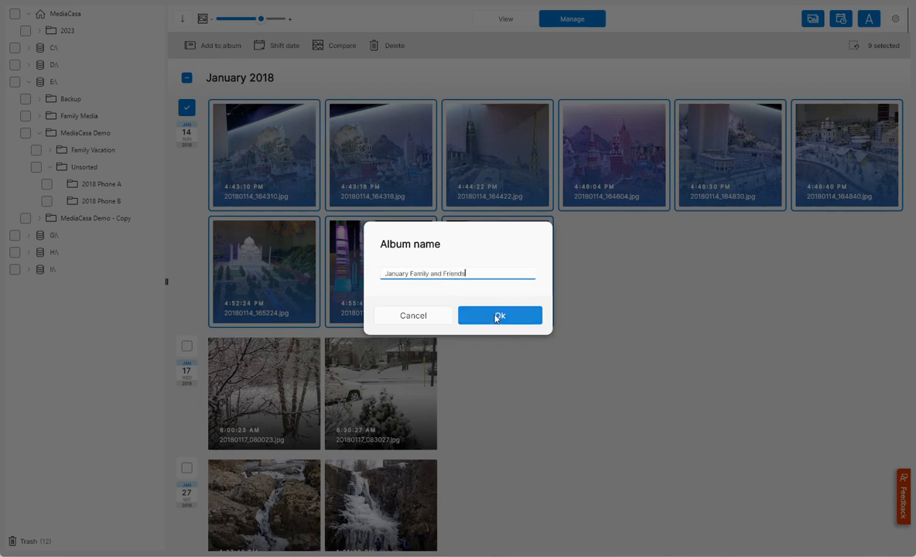
pyautogui.click(470, 315)
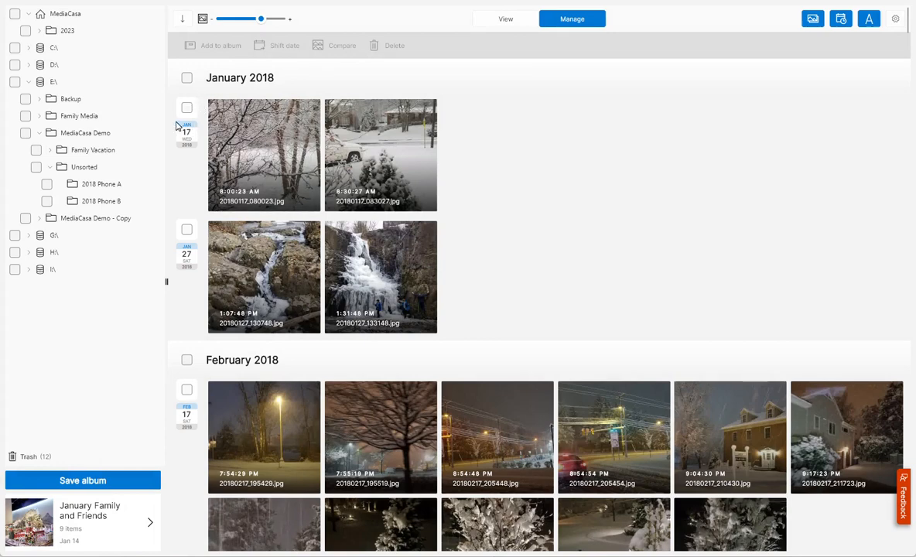
# Step: Add all the remaining January 2018 photos to the existing "January Family and Friends" album
pyautogui.click(187, 77)
pyautogui.scroll(-2, 465, 267)
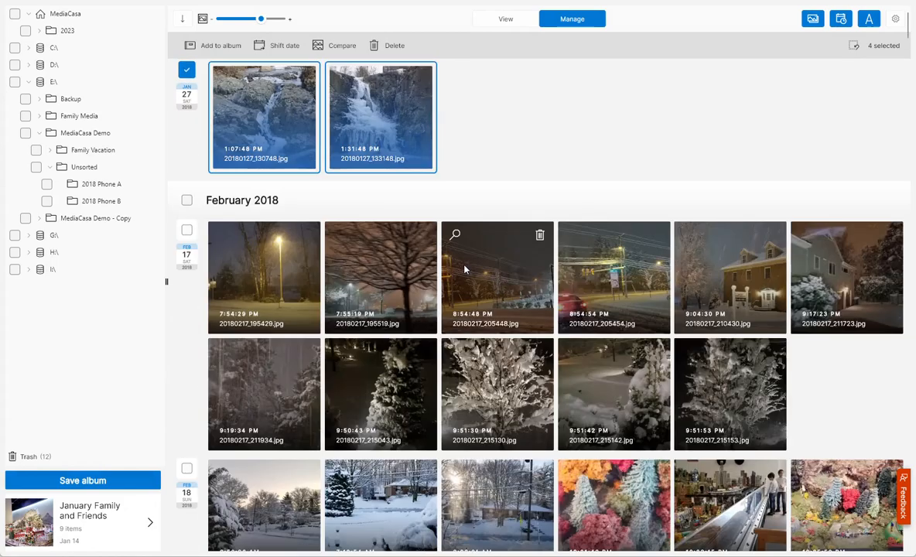
pyautogui.scroll(2, 466, 267)
pyautogui.click(219, 48)
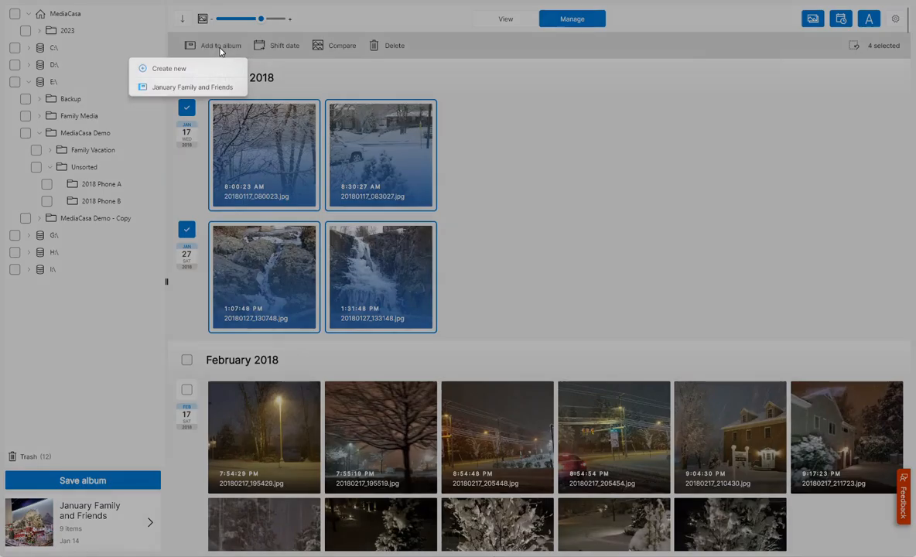
pyautogui.click(173, 88)
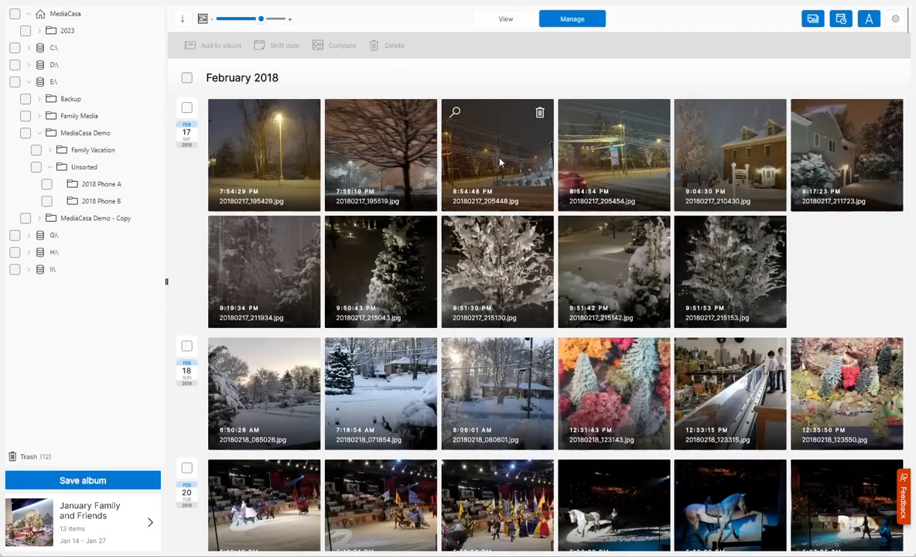
# Step: Put all photos from February 17 and 18, 2018 in a new album named "February Family and Friends"
pyautogui.click(186, 107)
pyautogui.scroll(-2, 245, 257)
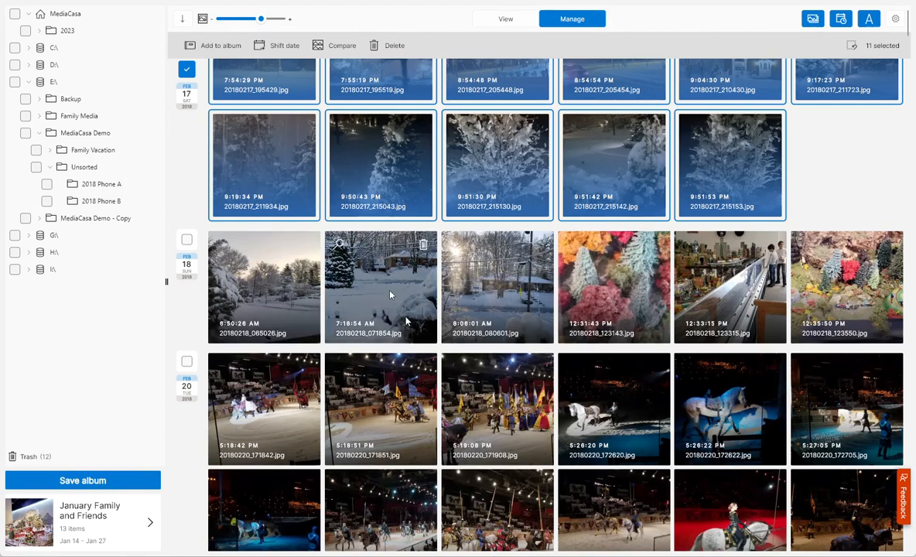
pyautogui.click(187, 241)
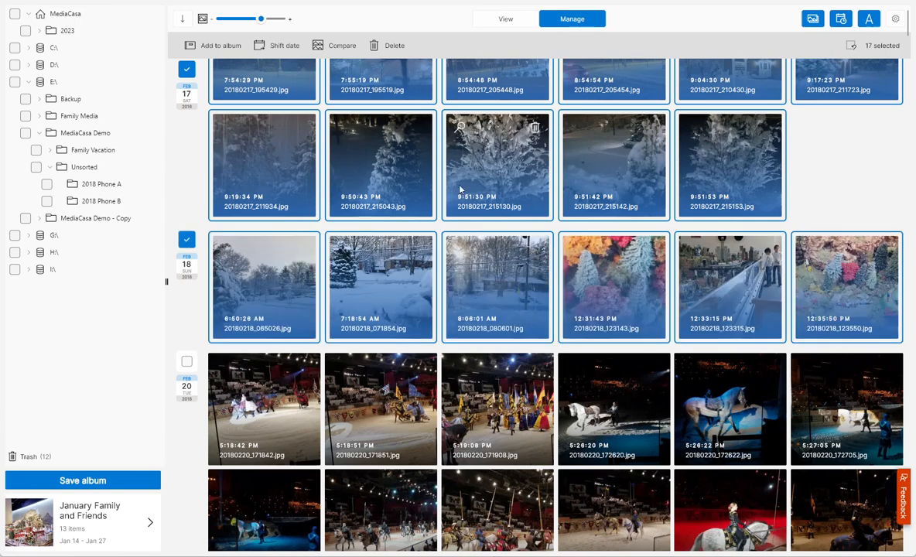
pyautogui.click(174, 43)
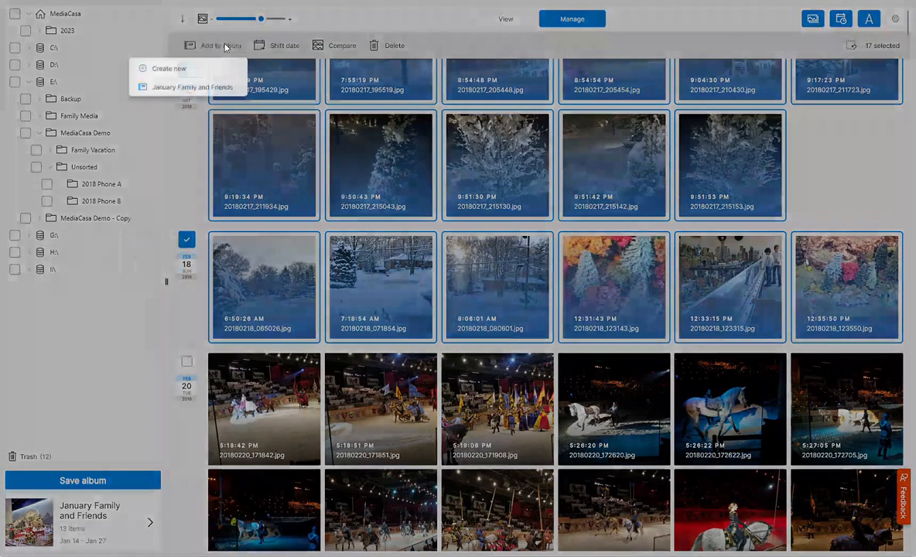
pyautogui.click(184, 68)
pyautogui.write('February Family and Friends')
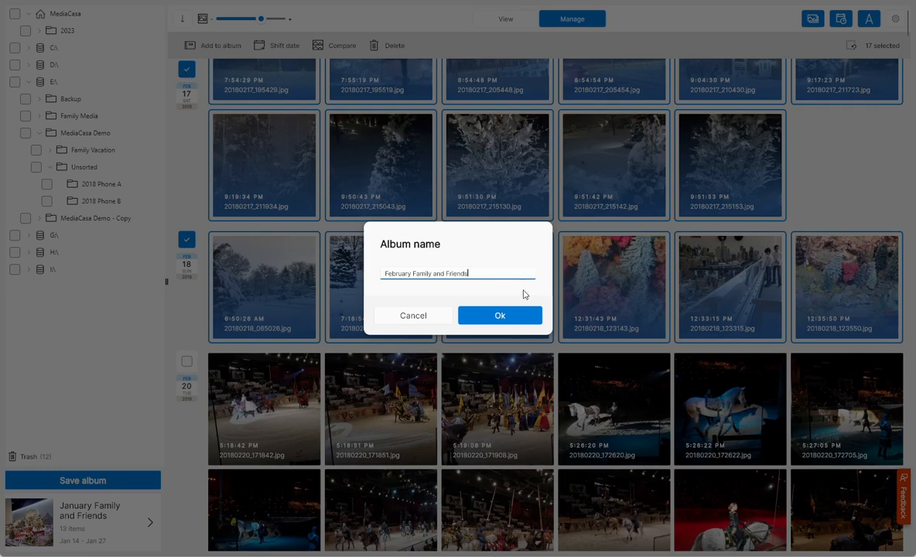
pyautogui.click(484, 314)
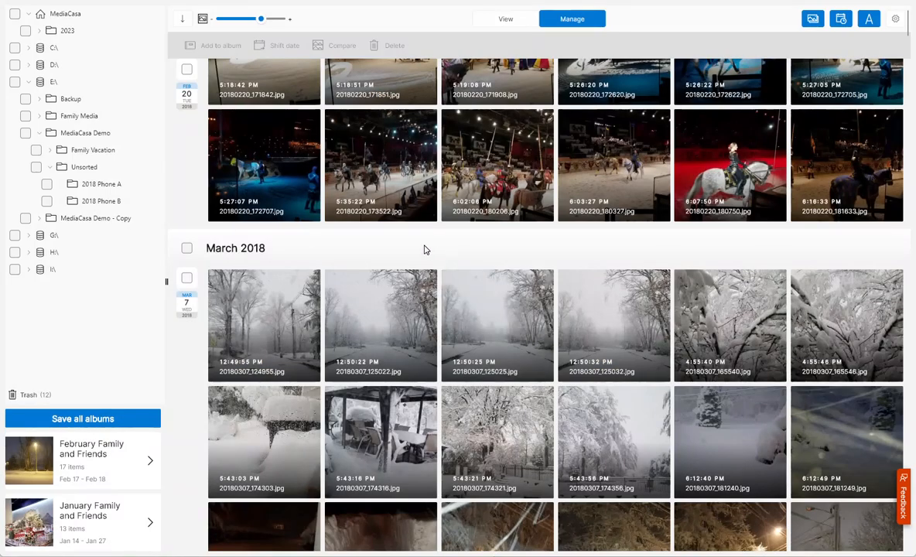
# Step: Put all February 20, 2018 photos in a new album named "Medieval Times"
pyautogui.scroll(2, 424, 250)
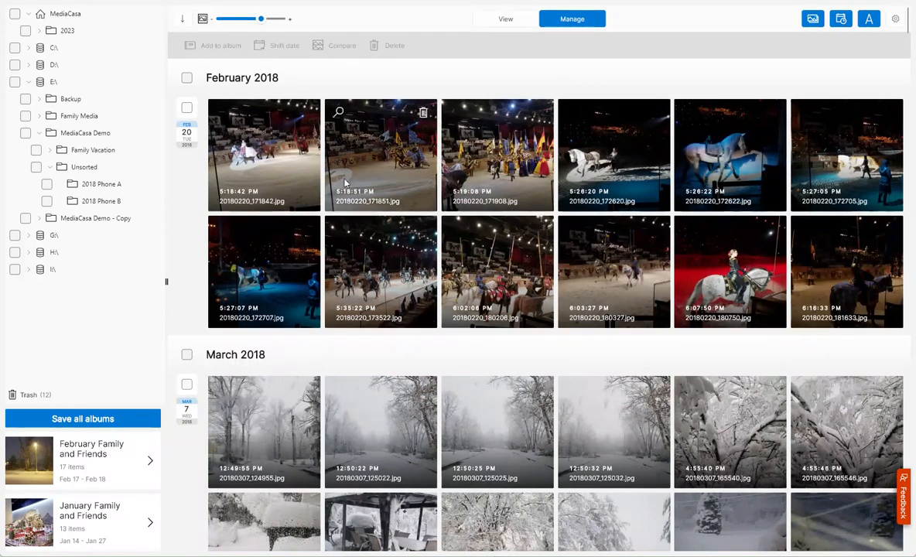
pyautogui.click(186, 108)
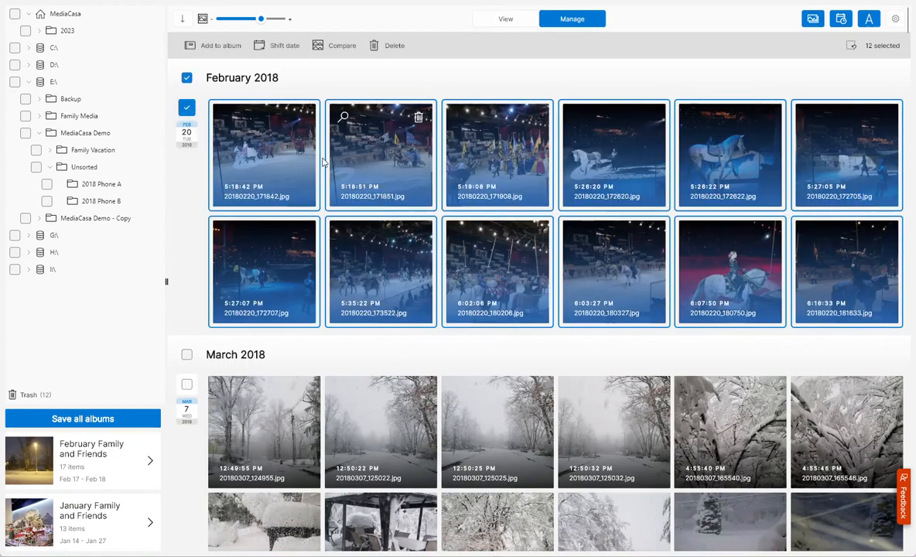
pyautogui.click(203, 44)
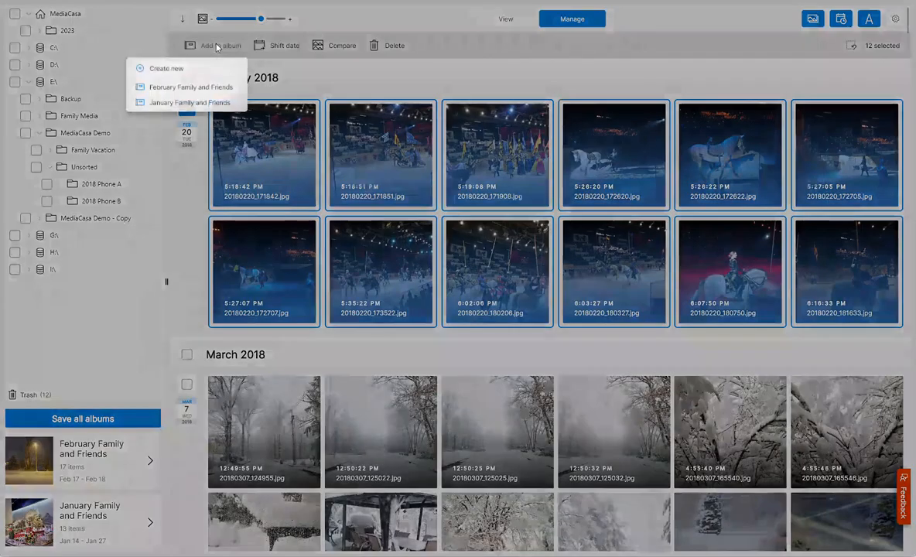
pyautogui.click(166, 69)
pyautogui.write('Med')
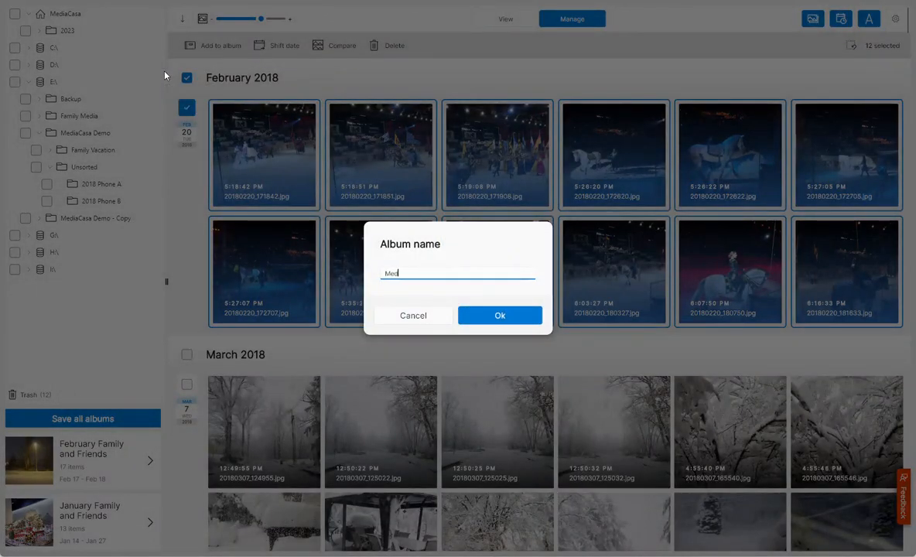
pyautogui.write('iaval Times')
pyautogui.press('Return')
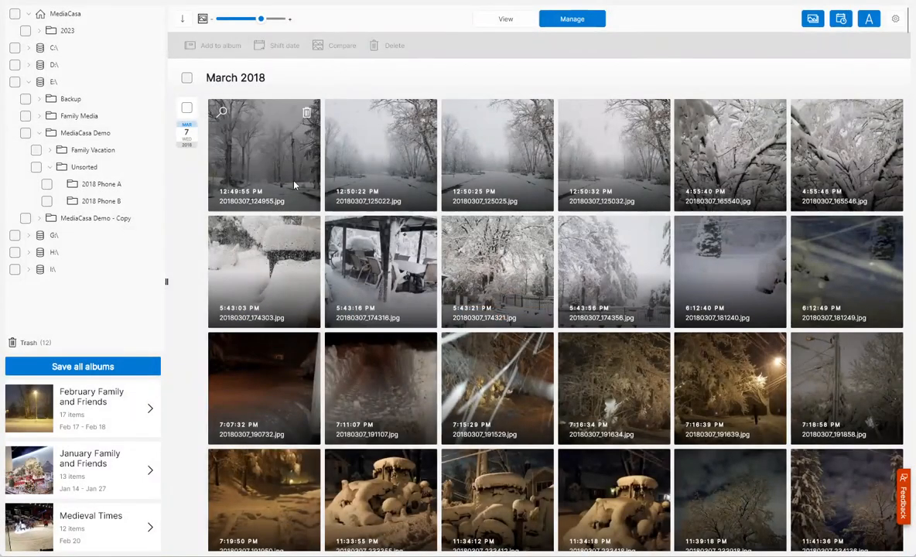
# Step: Put all photos from March 7, 8, 12 and 13, 2018 in a new album named "March Friends and Family"
pyautogui.click(187, 108)
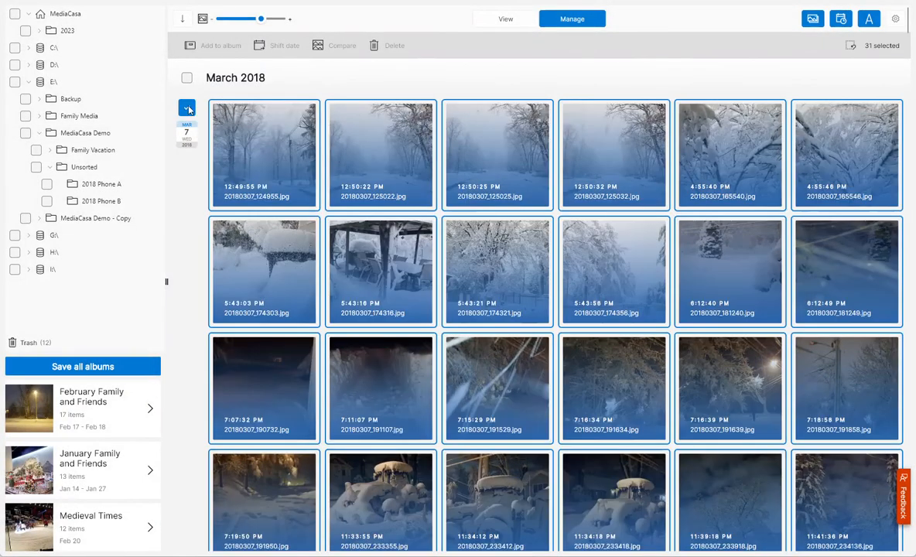
pyautogui.scroll(-4, 454, 300)
pyautogui.scroll(3, 454, 298)
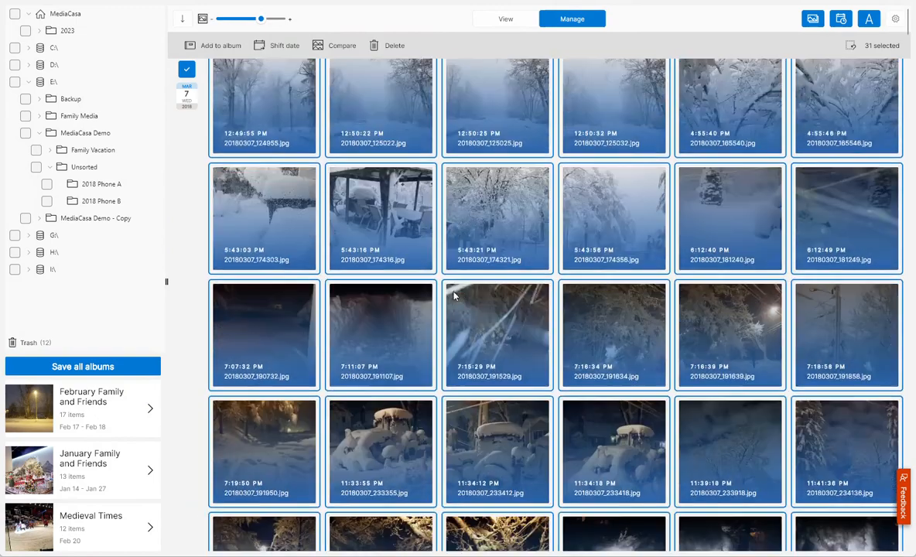
pyautogui.scroll(1, 454, 296)
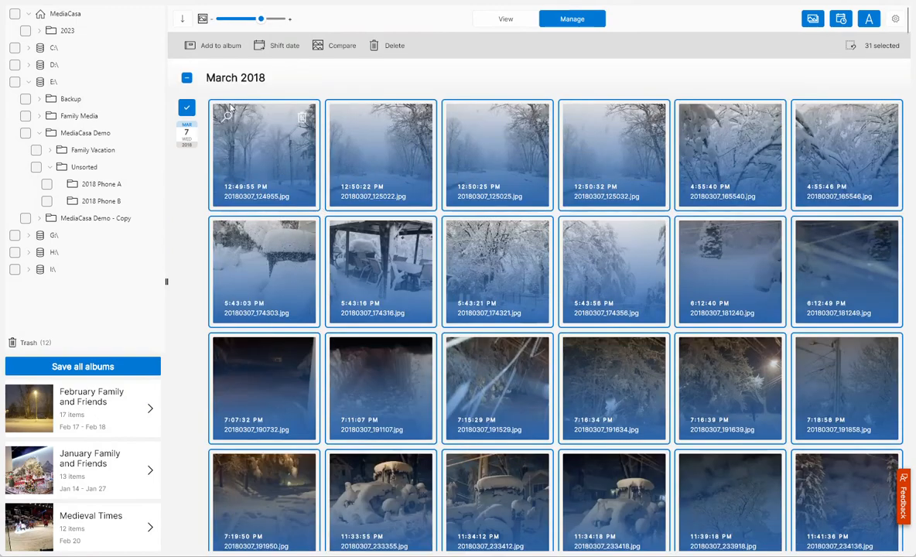
pyautogui.scroll(-9, 271, 280)
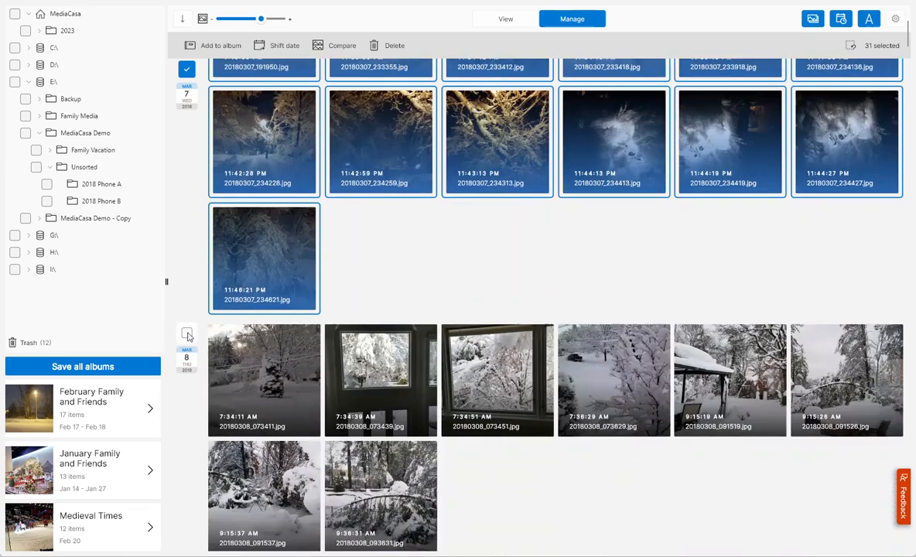
pyautogui.click(186, 333)
pyautogui.scroll(-4, 187, 332)
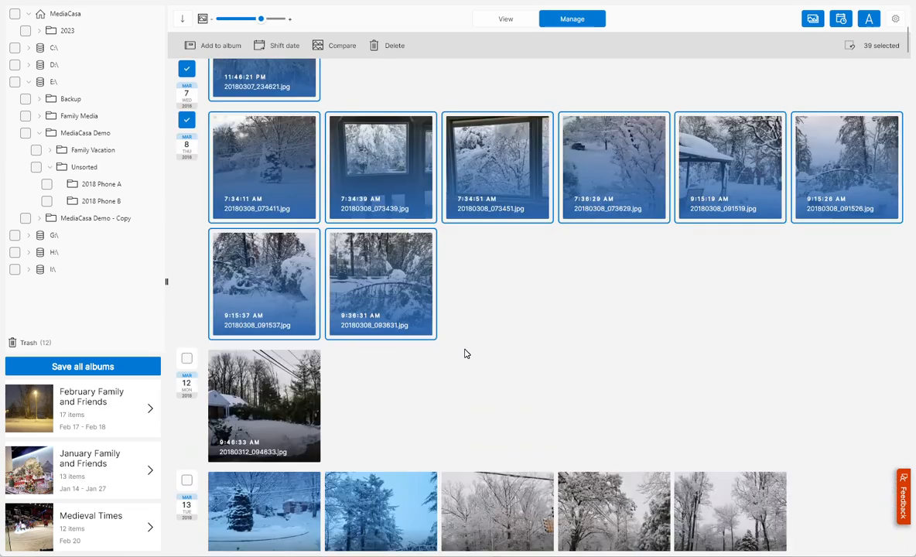
pyautogui.click(186, 358)
pyautogui.scroll(-3, 230, 354)
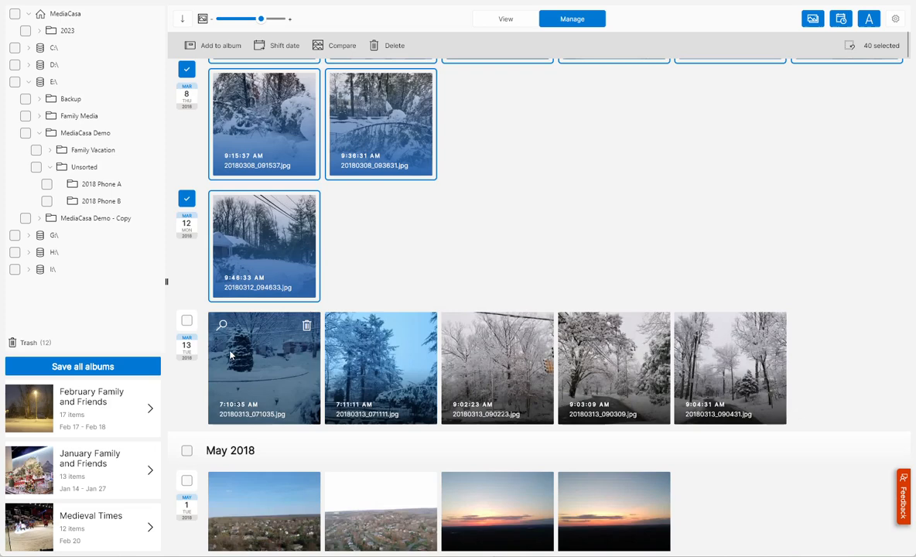
pyautogui.click(186, 320)
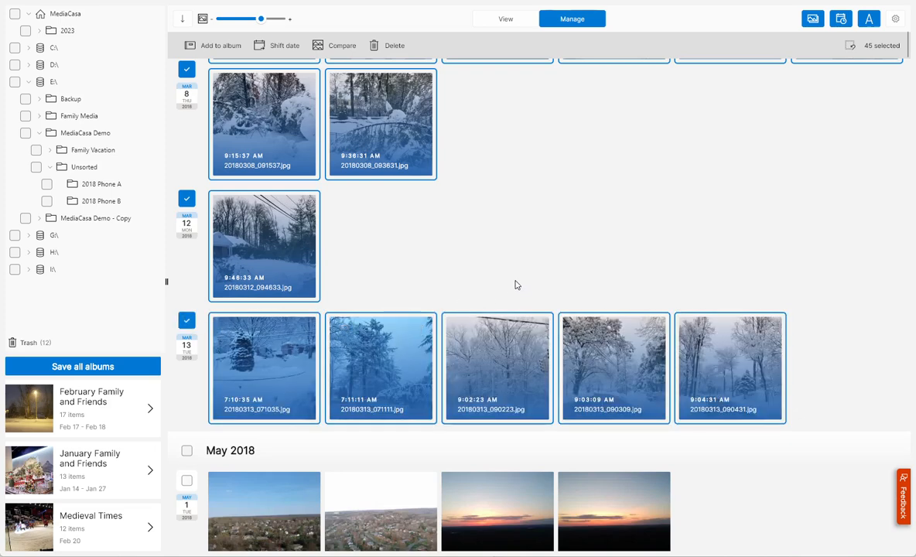
pyautogui.click(207, 46)
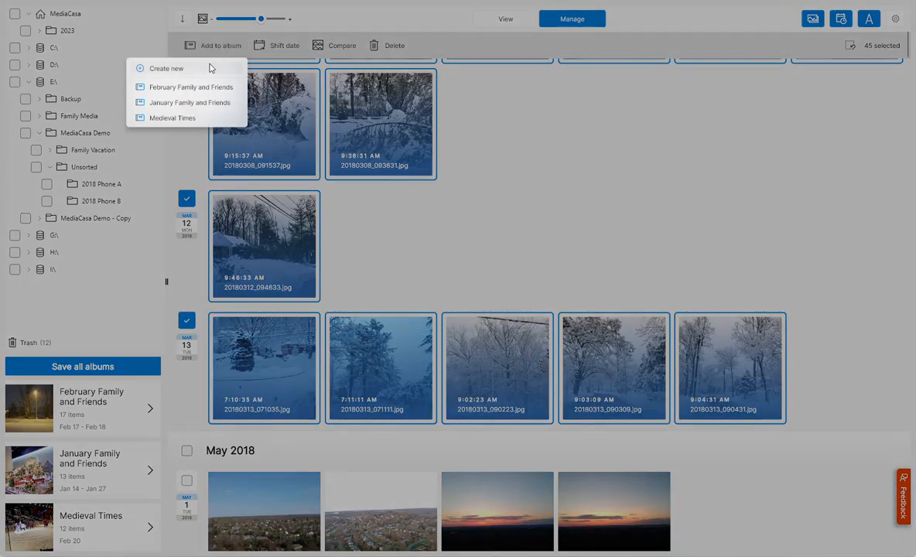
pyautogui.click(207, 70)
pyautogui.write('March Frien')
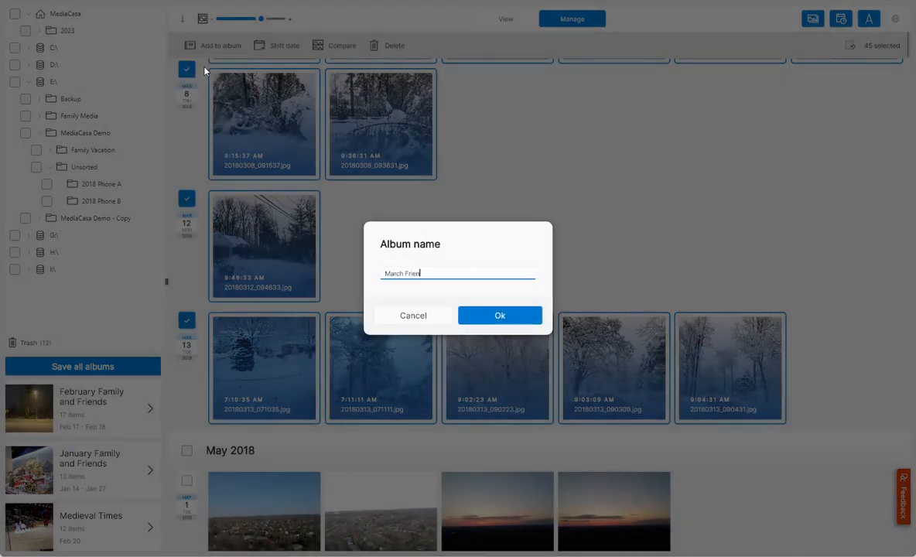
pyautogui.write('ily')
pyautogui.press('Return')
# Step: Put all May 2018 photos except those from May 27 and 28 in a new album named "May Drone"
pyautogui.scroll(10, 335, 137)
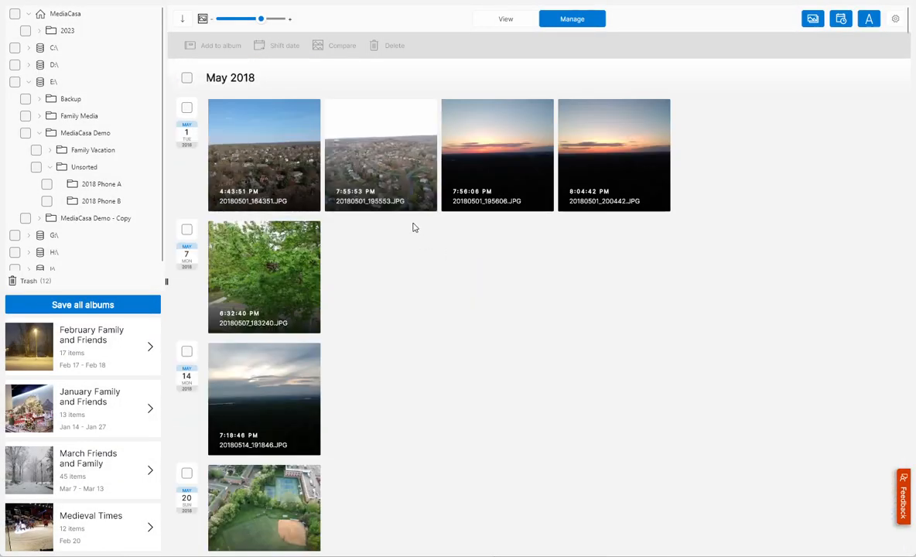
pyautogui.click(186, 78)
pyautogui.scroll(-3, 401, 348)
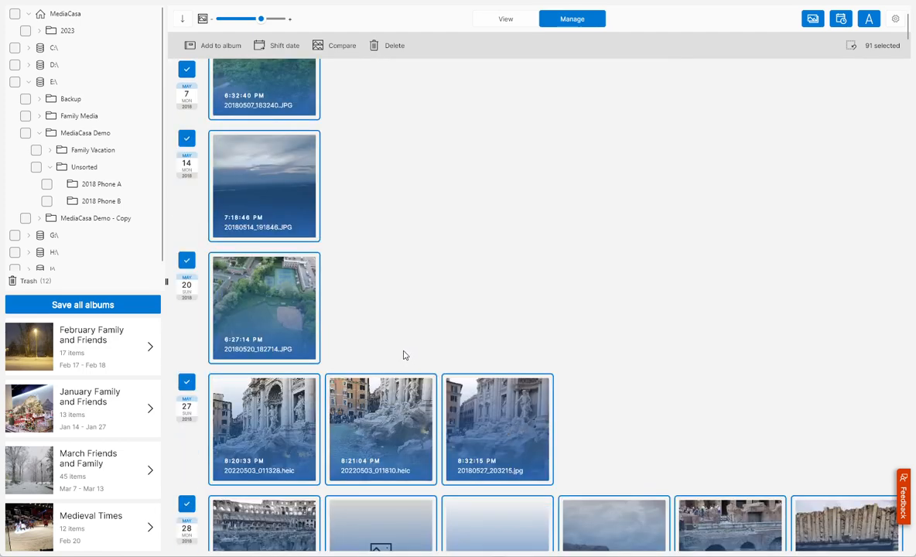
pyautogui.scroll(-2, 403, 301)
pyautogui.scroll(-2, 339, 315)
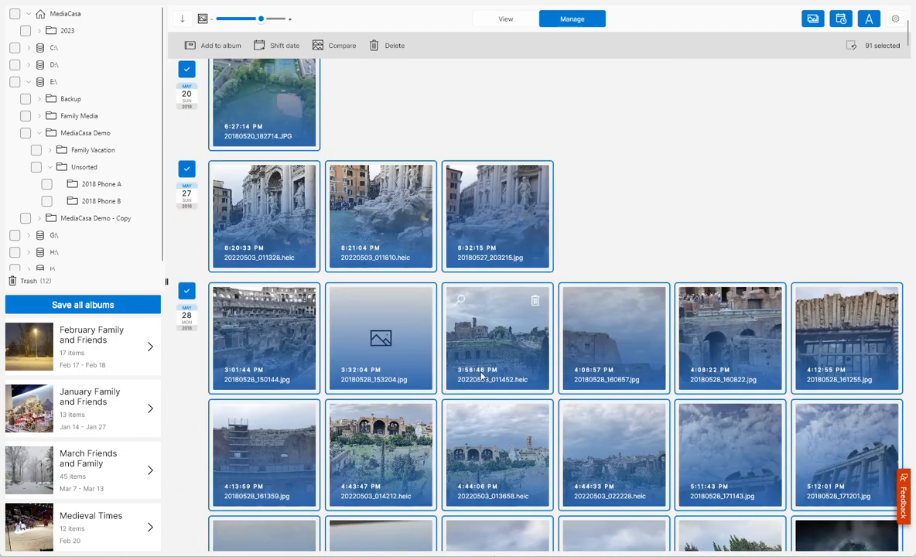
pyautogui.click(187, 291)
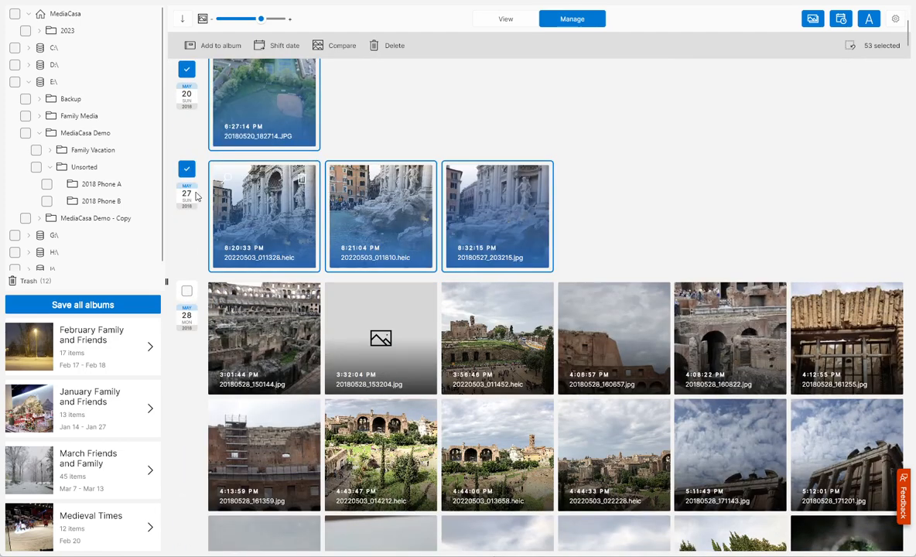
pyautogui.click(186, 168)
pyautogui.scroll(2, 644, 292)
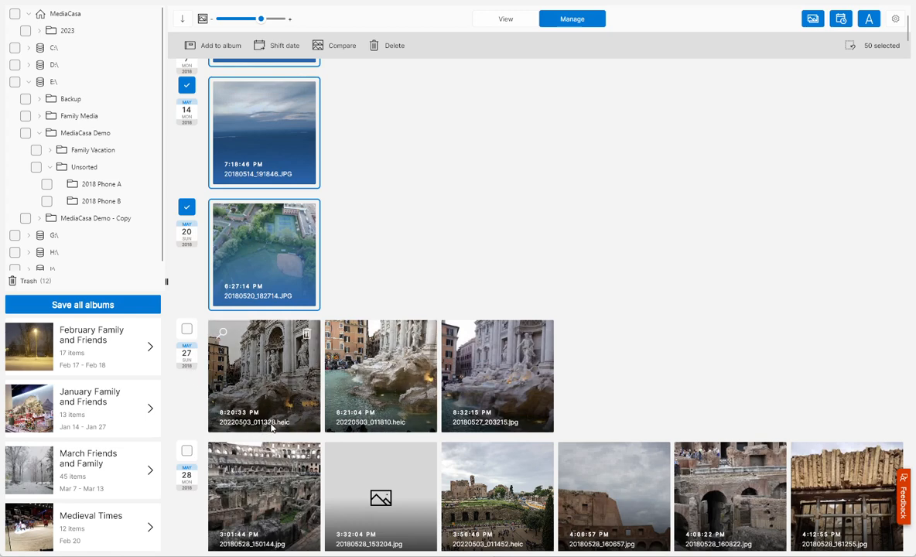
pyautogui.scroll(-1, 701, 376)
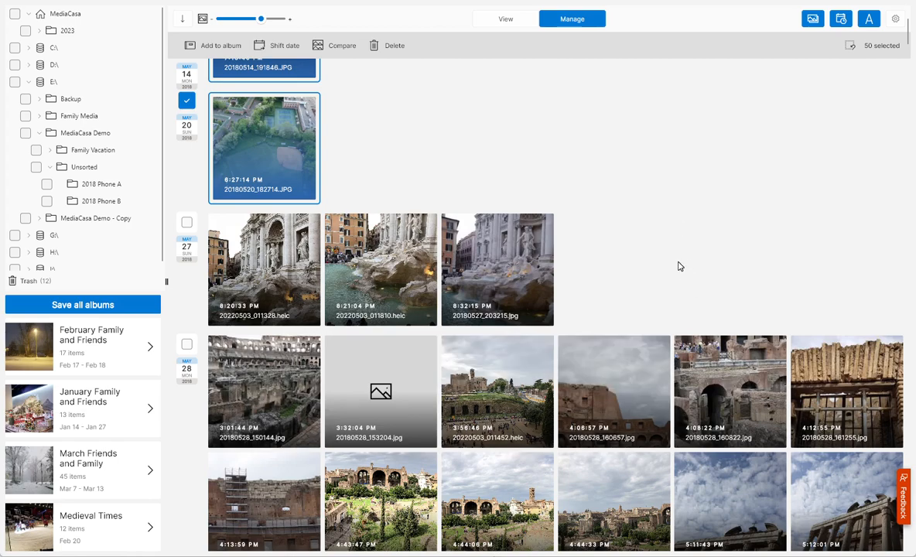
pyautogui.scroll(3, 485, 284)
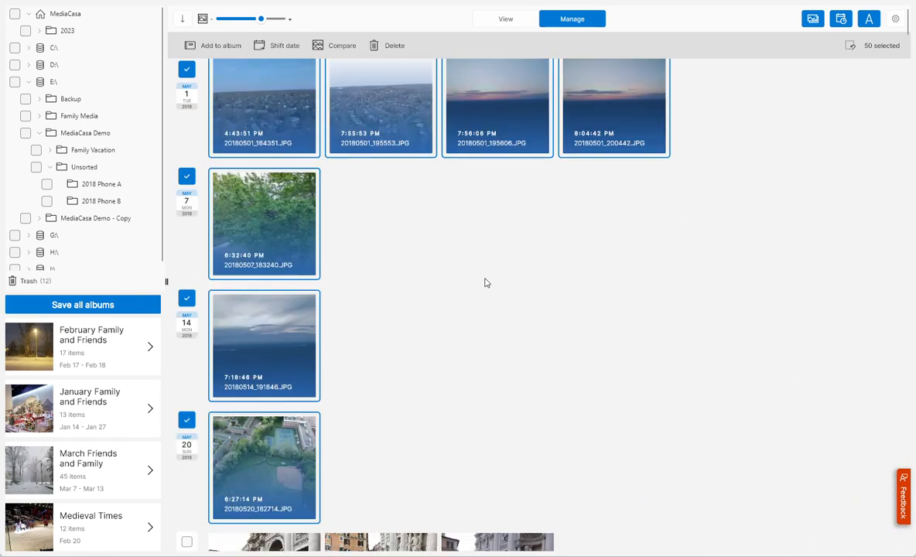
pyautogui.scroll(1, 263, 225)
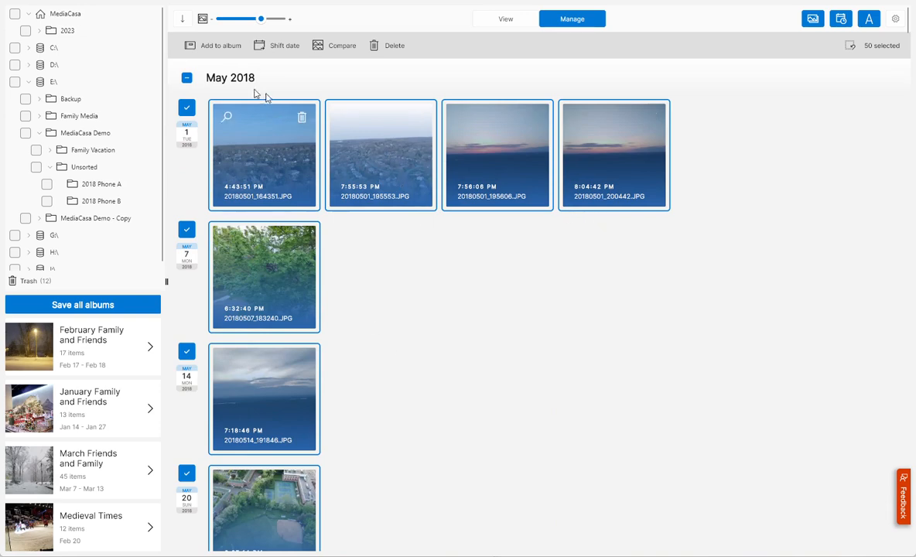
pyautogui.click(225, 45)
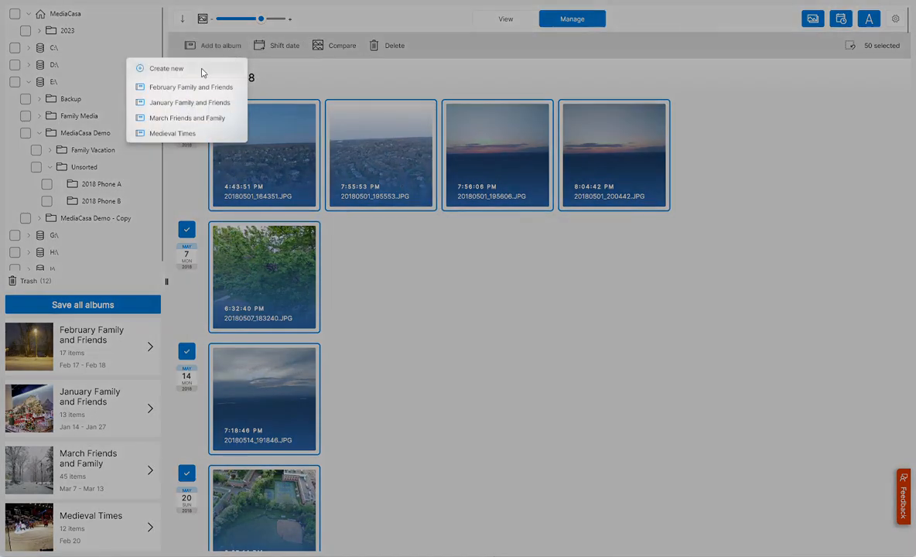
pyautogui.click(203, 71)
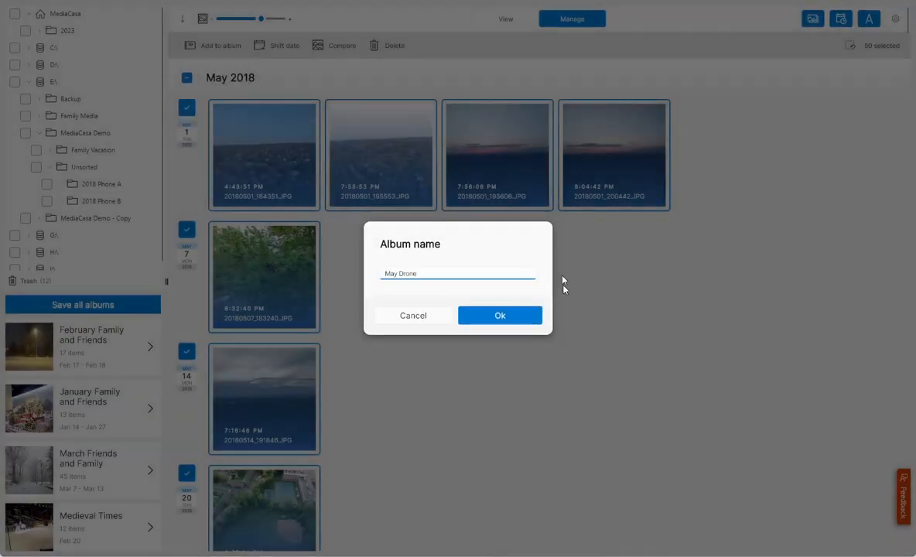
pyautogui.write('May Drone')
pyautogui.click(510, 315)
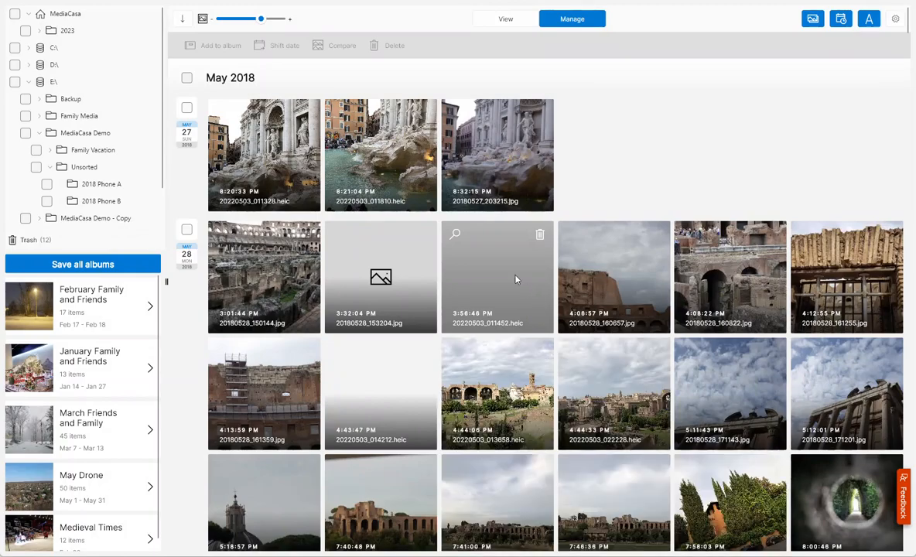
# Step: Put the May 27 and 28 photos together with all June 2018 photos in a new album named "Italy Vacation"
pyautogui.click(187, 107)
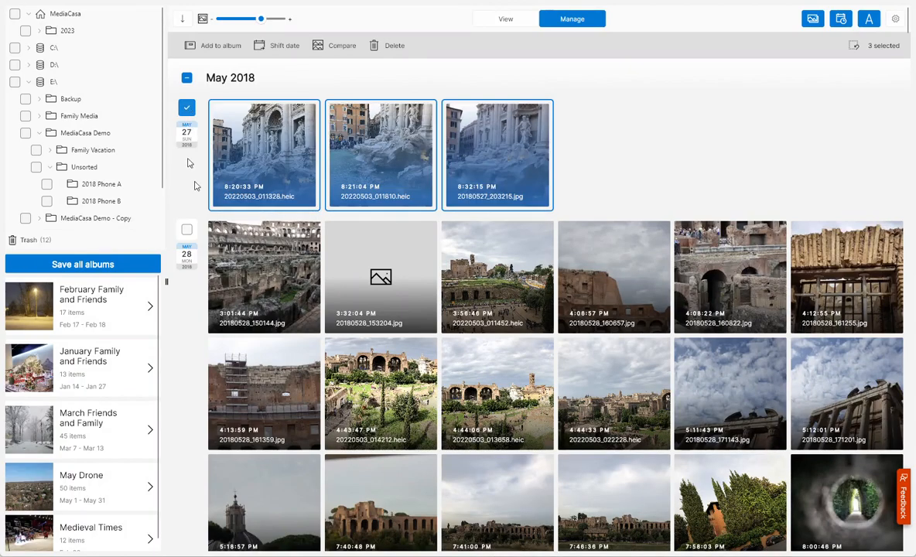
pyautogui.click(186, 229)
pyautogui.scroll(-3, 270, 358)
pyautogui.scroll(-5, 271, 358)
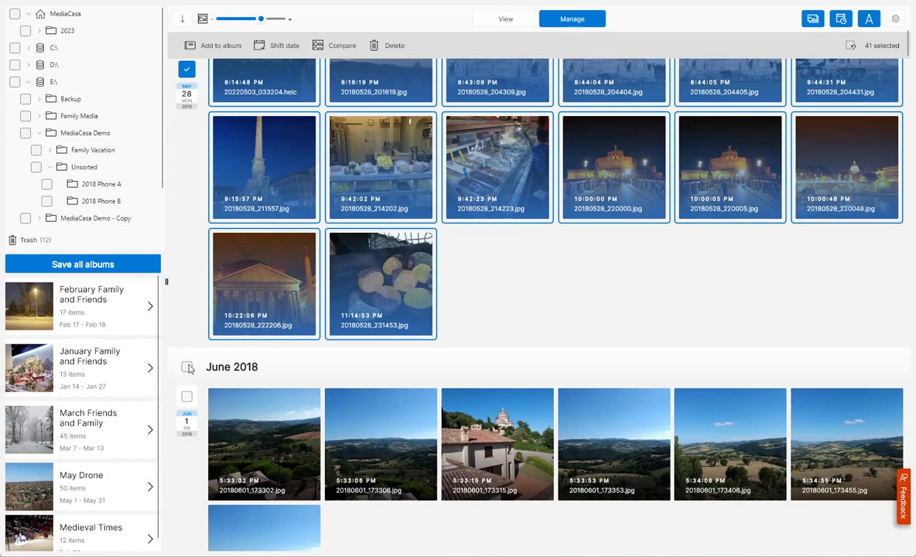
pyautogui.click(186, 367)
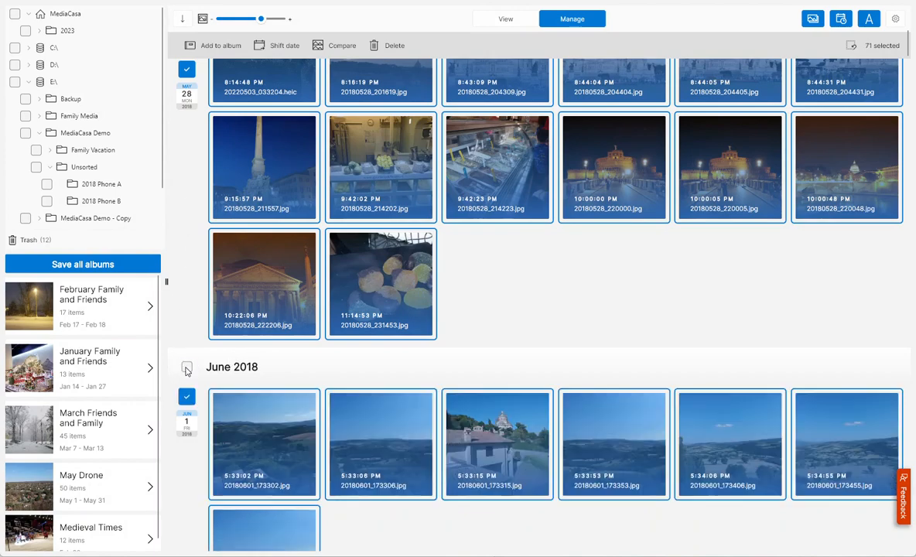
pyautogui.scroll(-4, 194, 360)
pyautogui.scroll(-1, 200, 357)
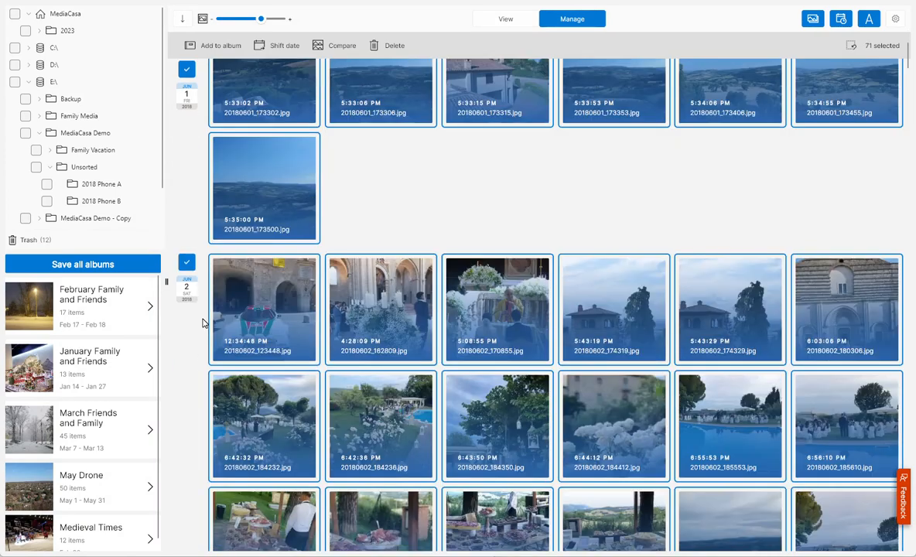
pyautogui.scroll(-6, 203, 323)
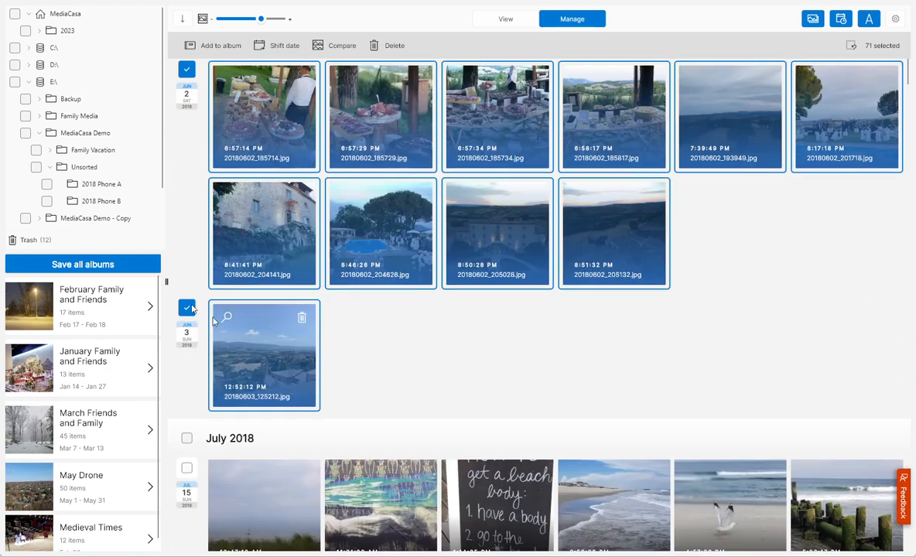
pyautogui.click(216, 50)
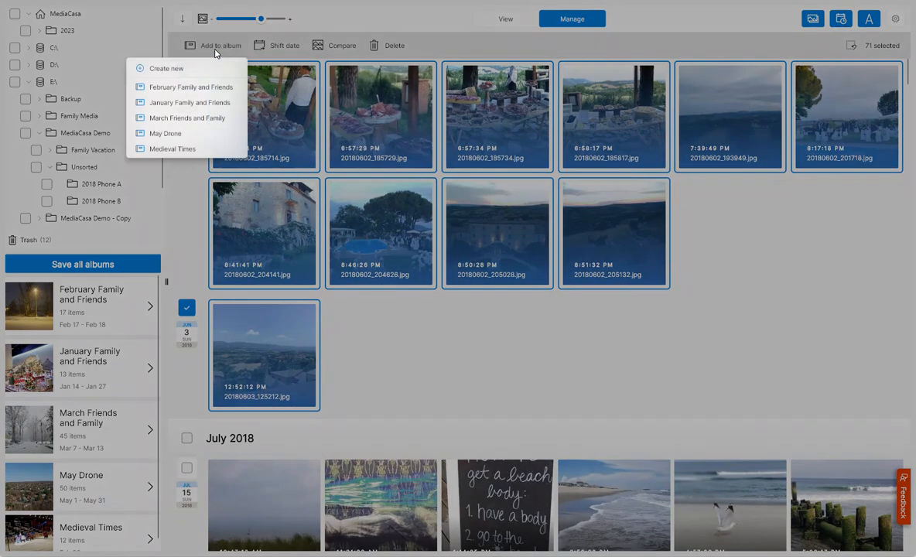
pyautogui.click(198, 68)
pyautogui.write('I')
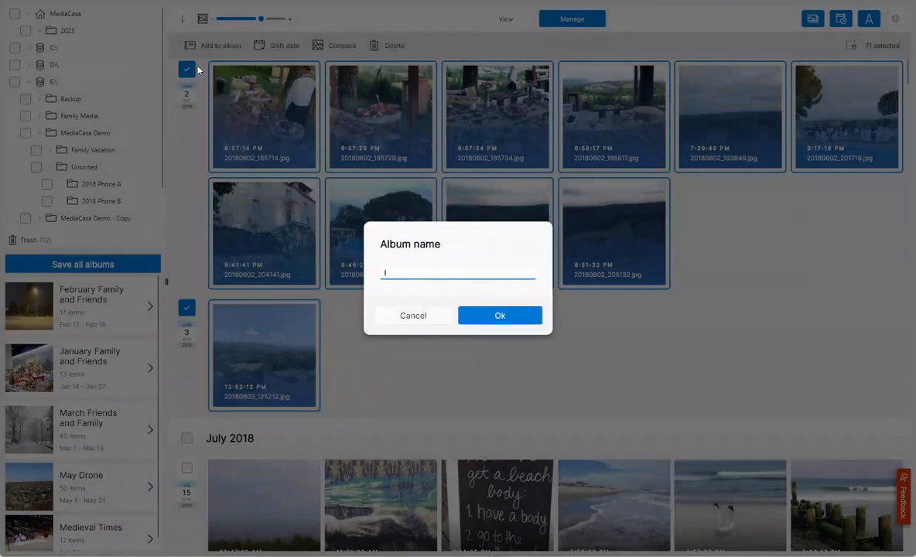
pyautogui.write('taly Vacation')
pyautogui.press('Return')
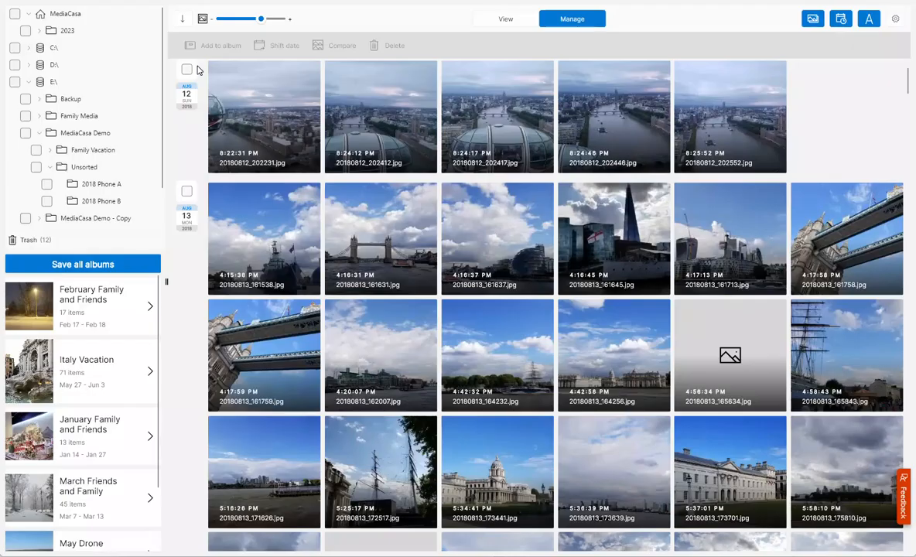
# Step: Put all July 15, 2018 photos in a new album named "July Family and Friends"
pyautogui.scroll(10, 320, 215)
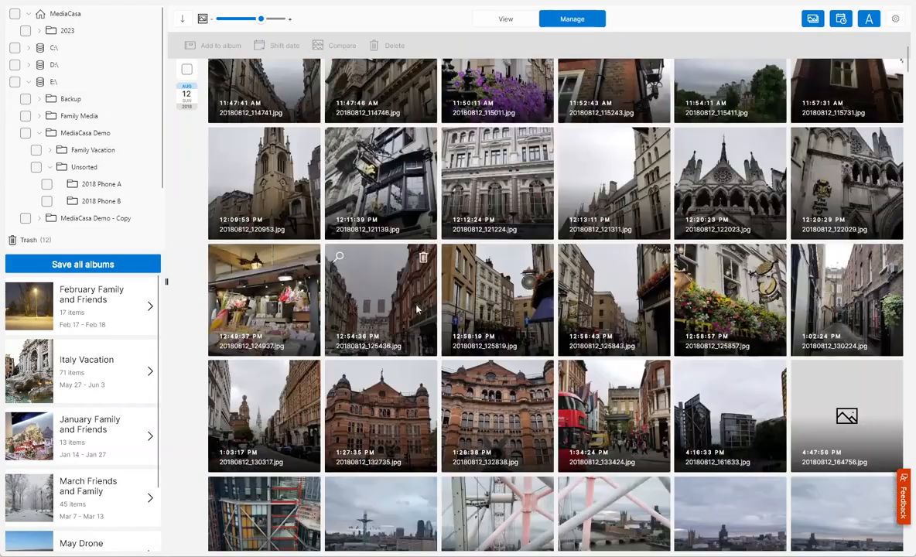
pyautogui.scroll(8, 400, 319)
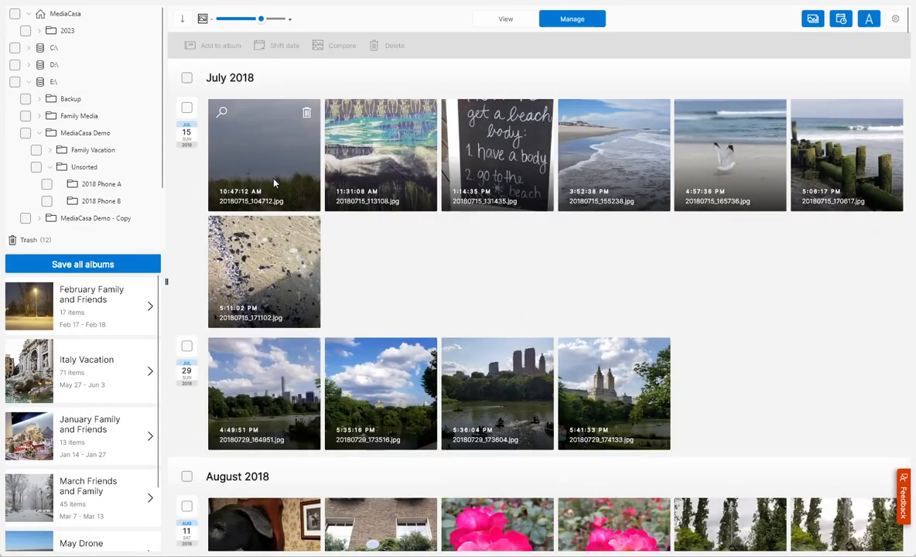
pyautogui.click(187, 108)
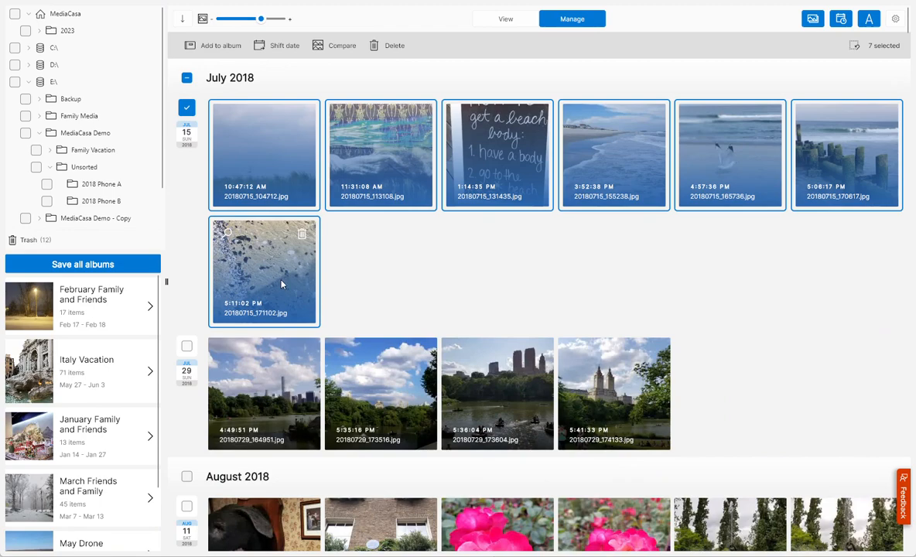
pyautogui.click(226, 48)
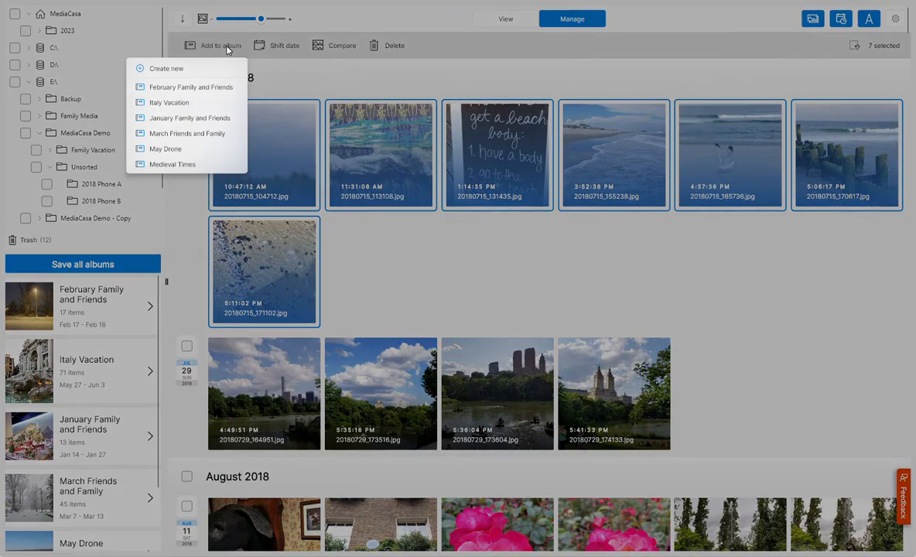
pyautogui.click(166, 70)
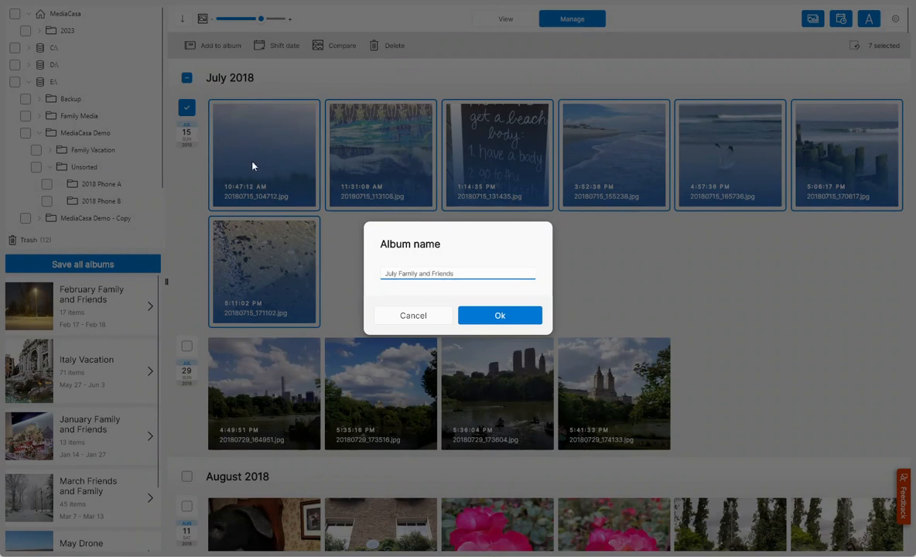
pyautogui.click(479, 315)
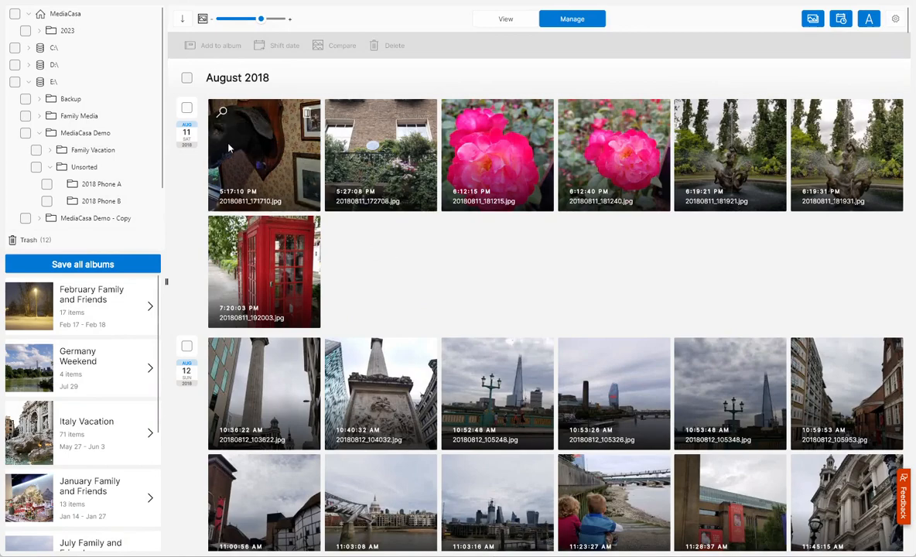
# Step: Select all photos from August 11, 12, 13 and 14, 2018
pyautogui.click(186, 109)
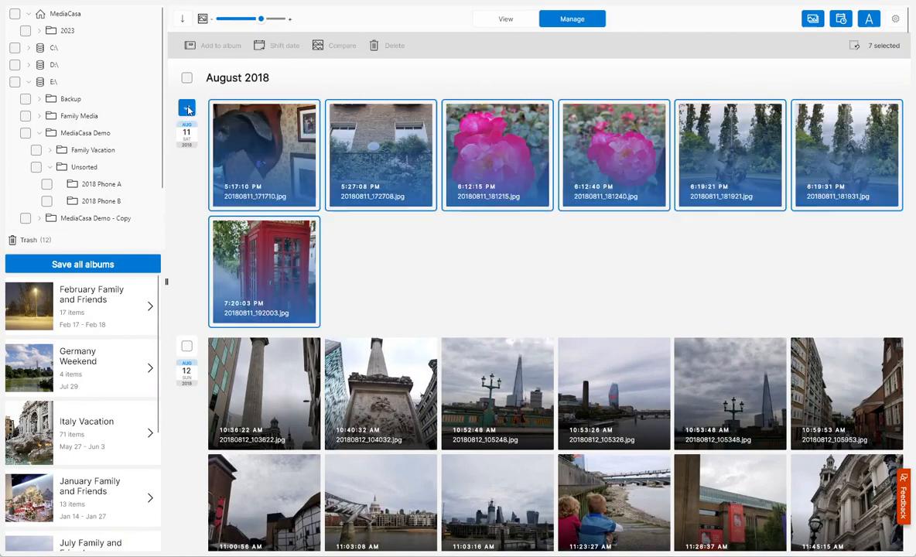
pyautogui.scroll(-1, 200, 295)
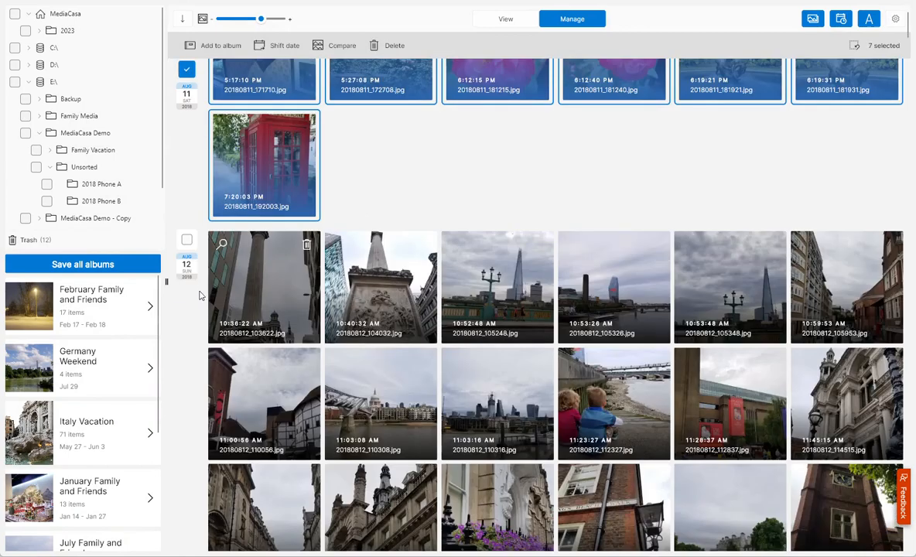
pyautogui.click(187, 240)
pyautogui.scroll(-2, 318, 300)
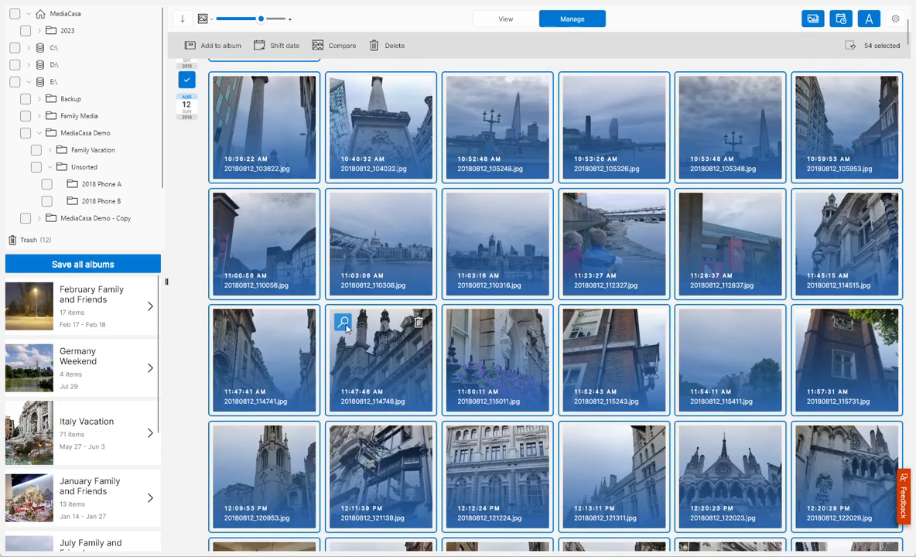
pyautogui.scroll(-6, 345, 329)
pyautogui.scroll(-3, 329, 311)
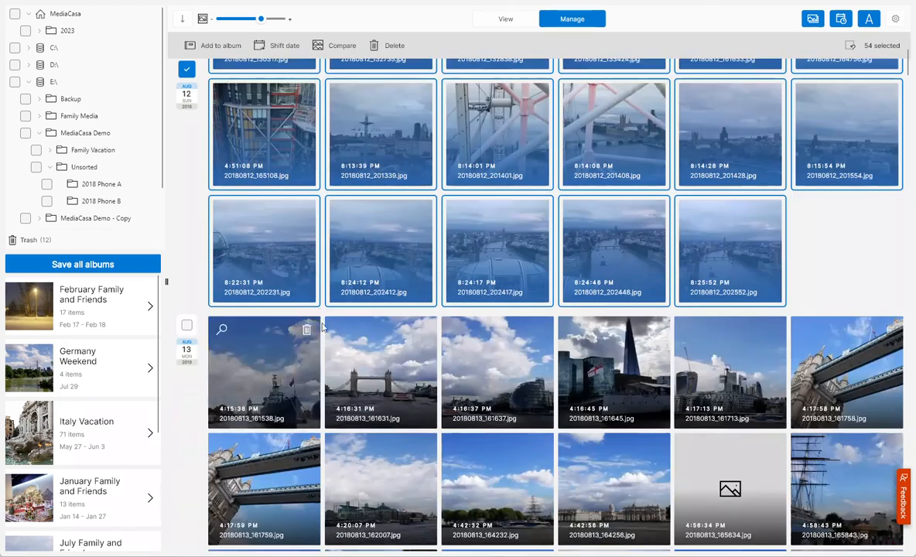
pyautogui.click(186, 326)
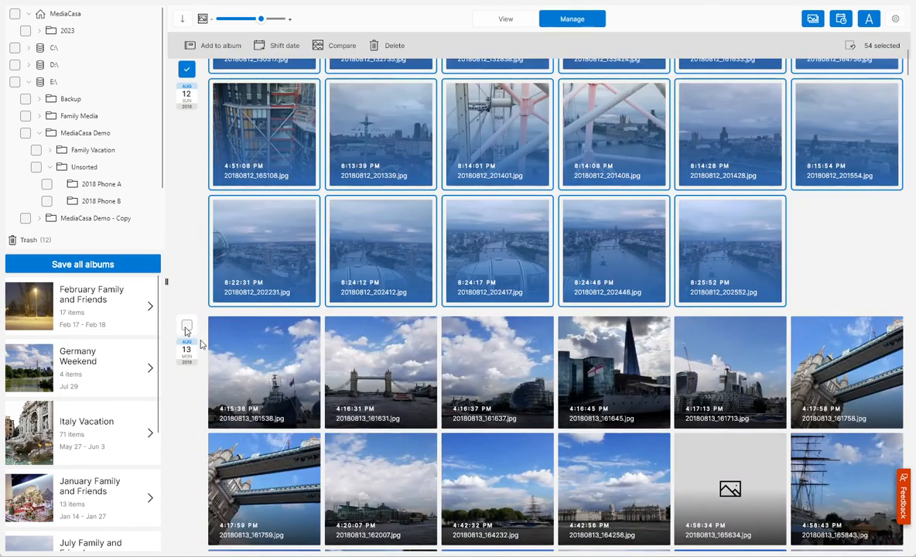
pyautogui.scroll(-6, 336, 292)
pyautogui.scroll(-4, 329, 333)
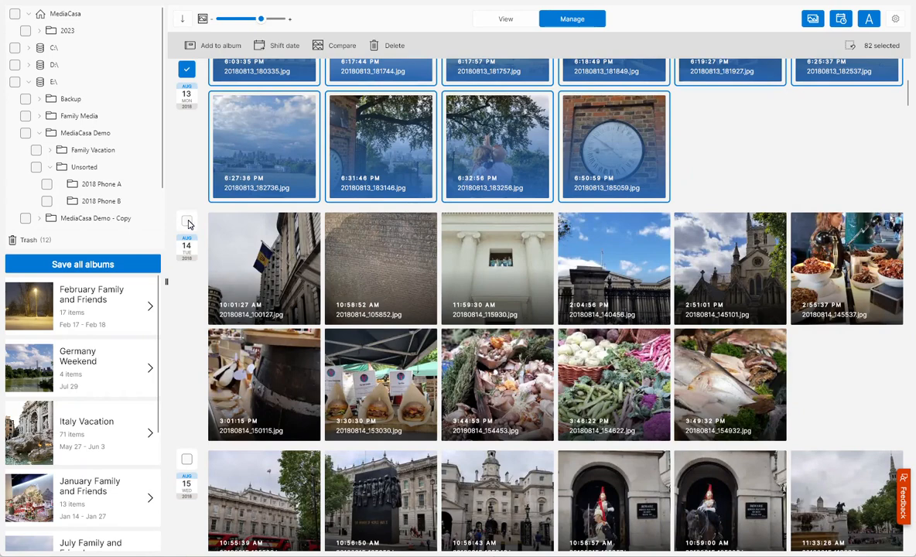
pyautogui.click(187, 222)
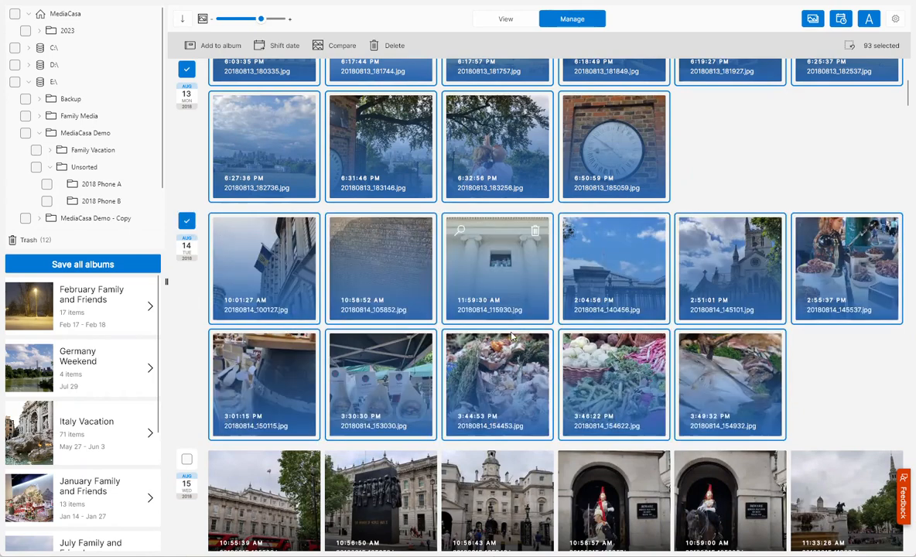
# Step: Add the August 15, 16 and 17, 2018 photos to the selection and put all selected photos in a new album named "England"
pyautogui.scroll(-4, 510, 336)
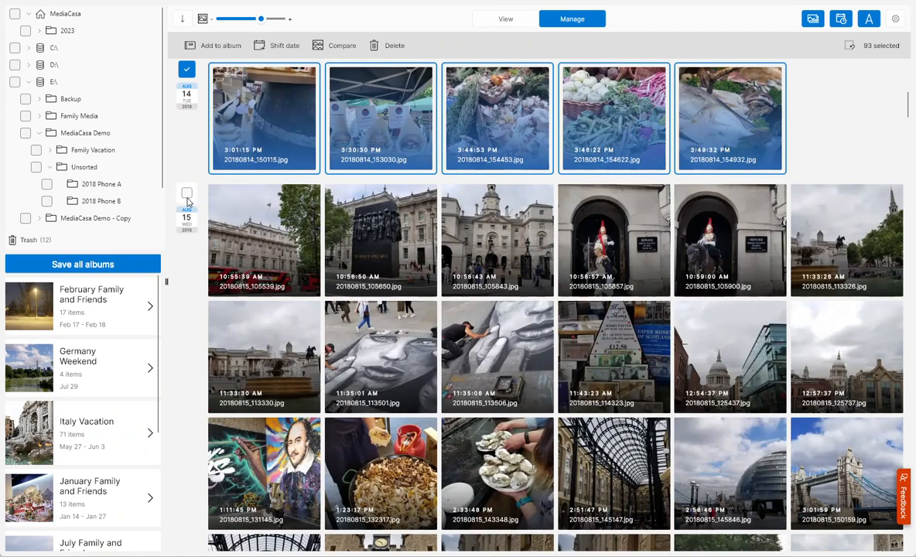
pyautogui.click(186, 194)
pyautogui.scroll(-6, 515, 418)
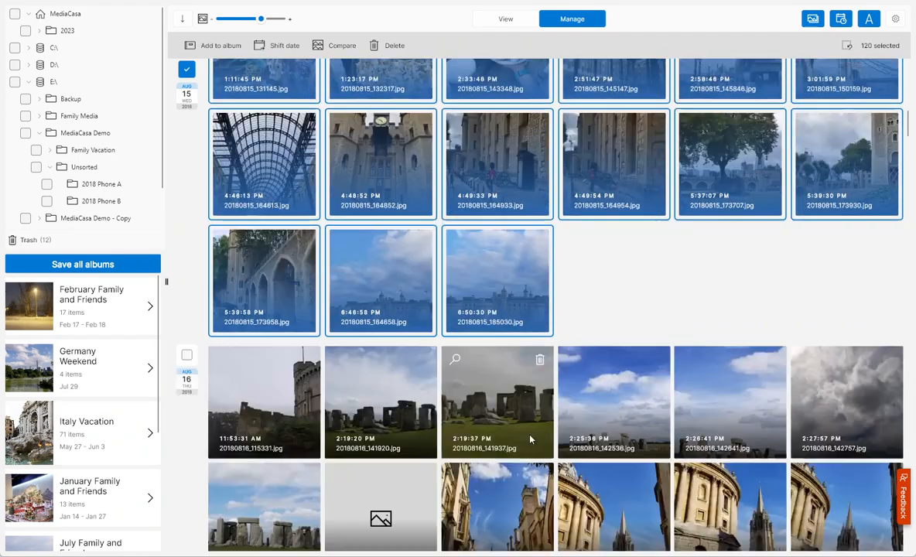
pyautogui.scroll(-1, 530, 439)
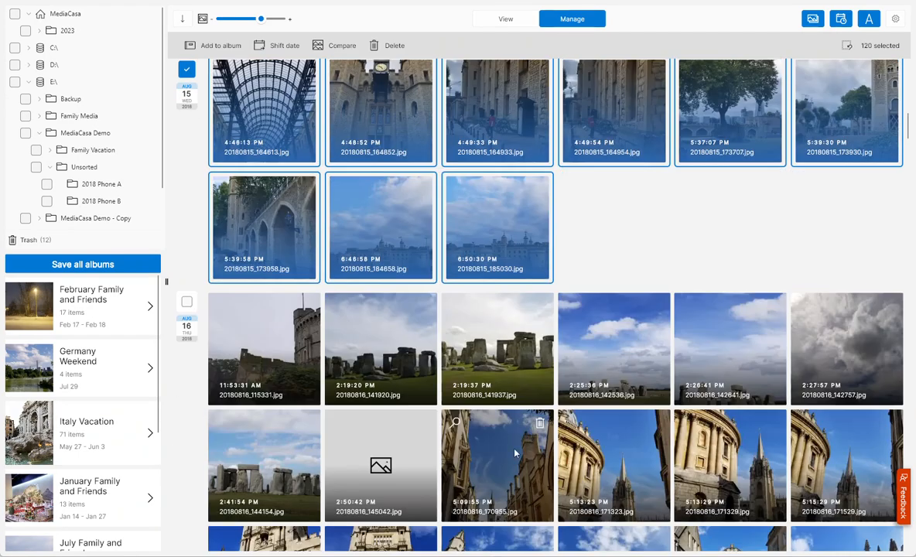
pyautogui.click(186, 301)
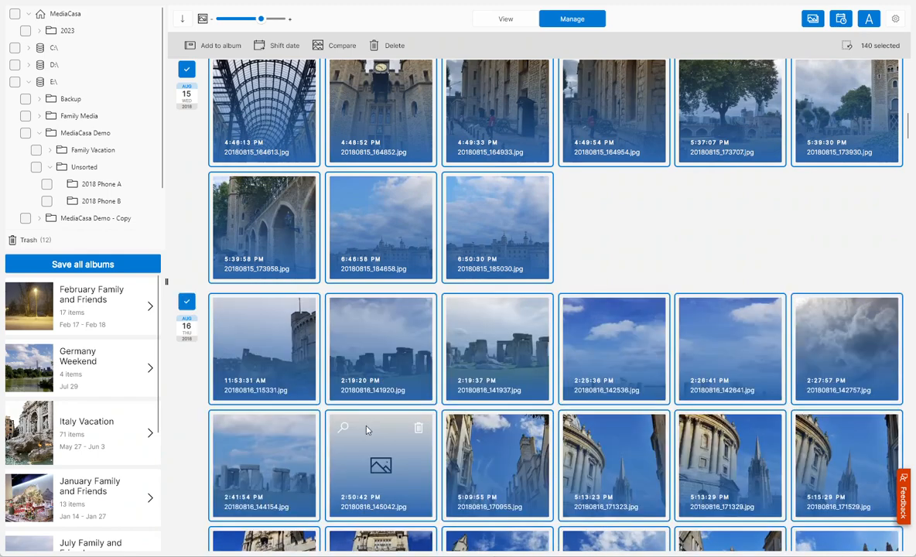
pyautogui.scroll(-6, 363, 431)
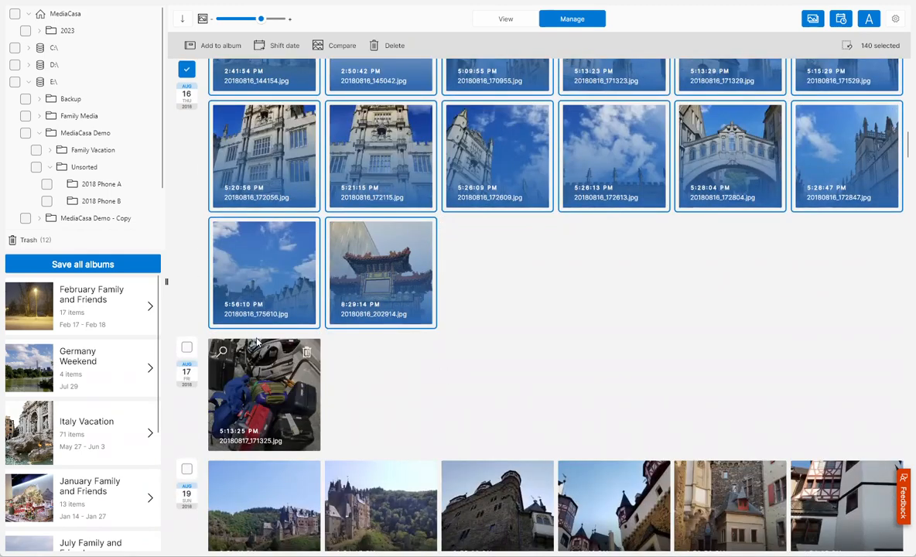
pyautogui.click(187, 349)
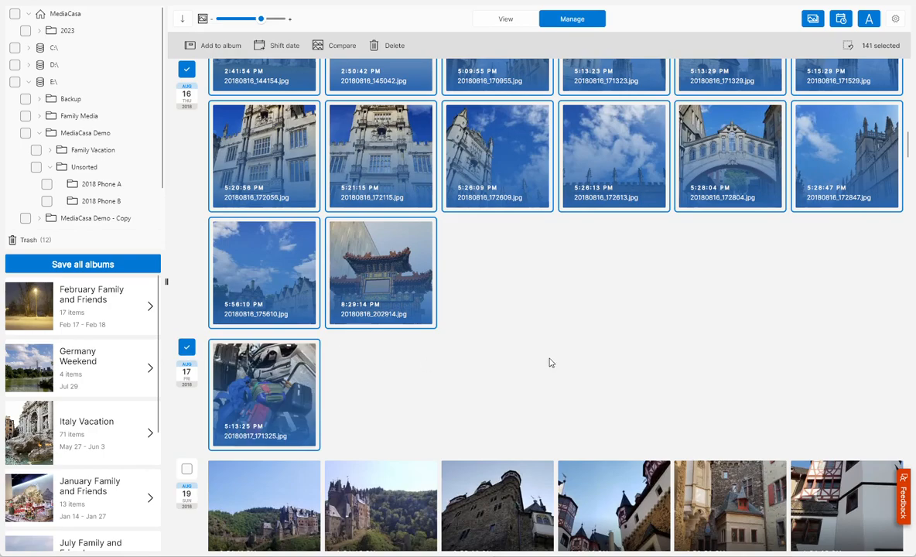
pyautogui.scroll(-2, 542, 356)
pyautogui.scroll(1, 502, 266)
pyautogui.scroll(-3, 502, 267)
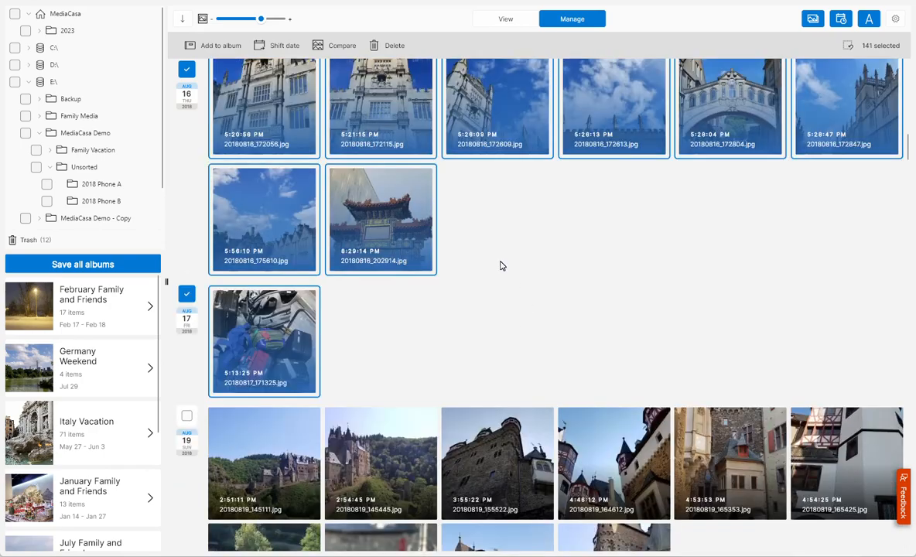
pyautogui.scroll(3, 503, 267)
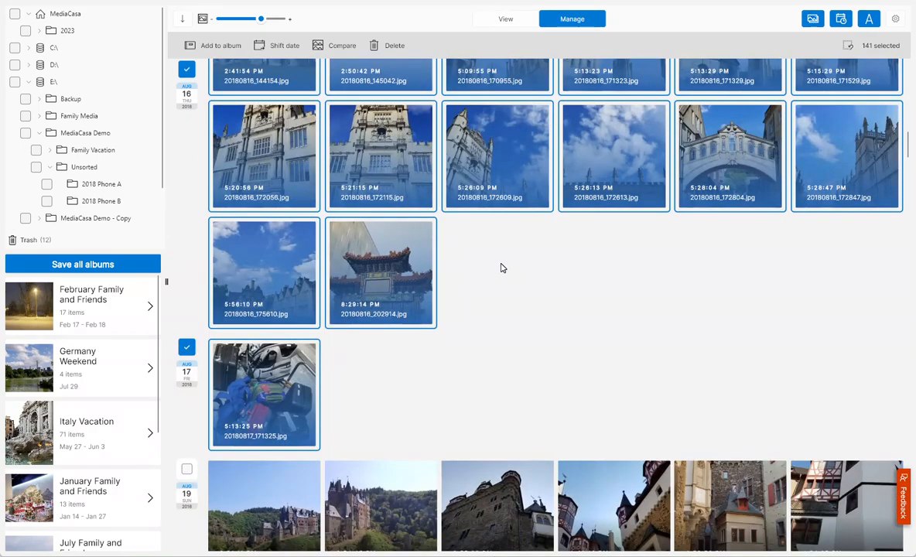
pyautogui.click(194, 45)
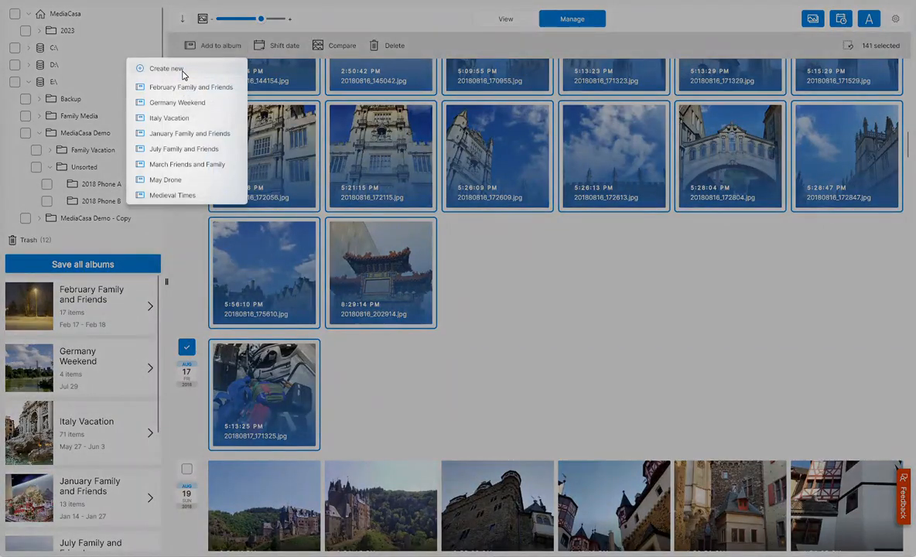
pyautogui.click(166, 69)
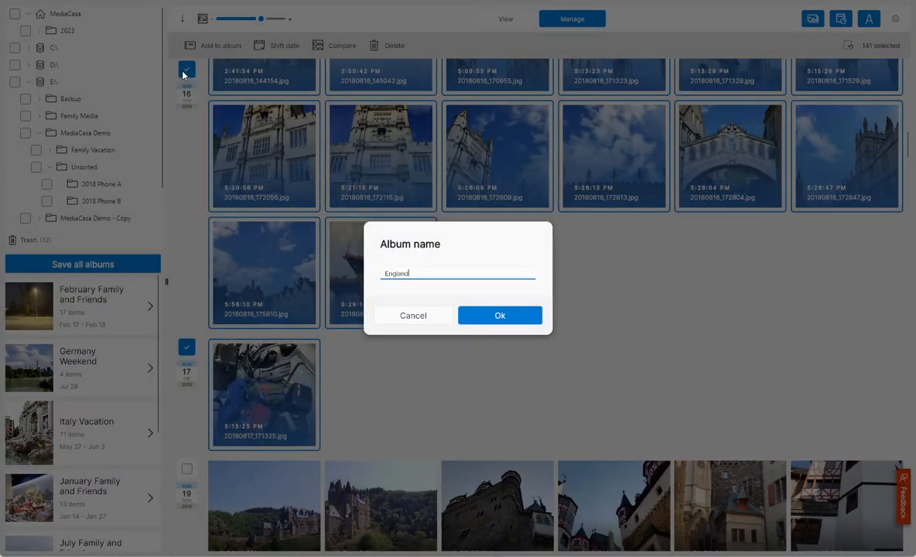
pyautogui.write('England')
pyautogui.click(499, 315)
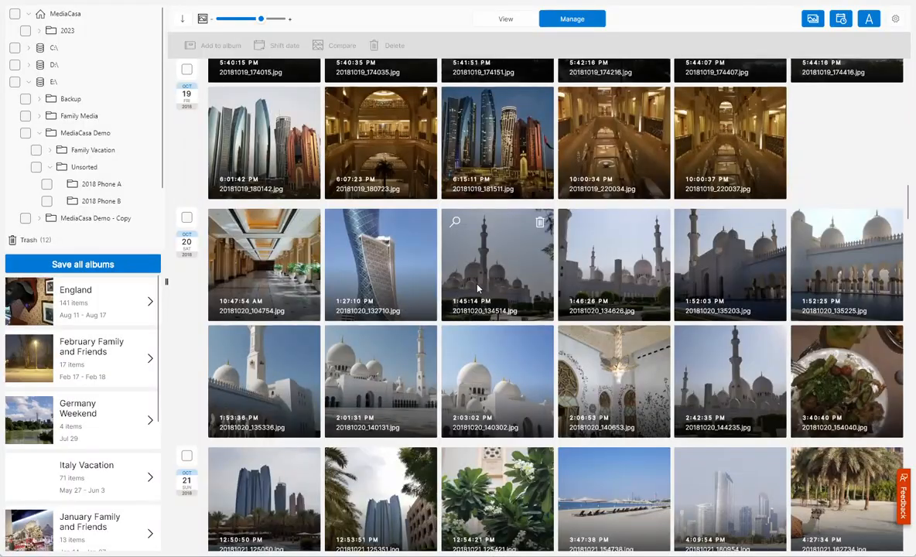
# Step: Put all photos from August 20, 21 and 22, 2018 in a new album named "Kiyv Ukraine"
pyautogui.scroll(3, 456, 275)
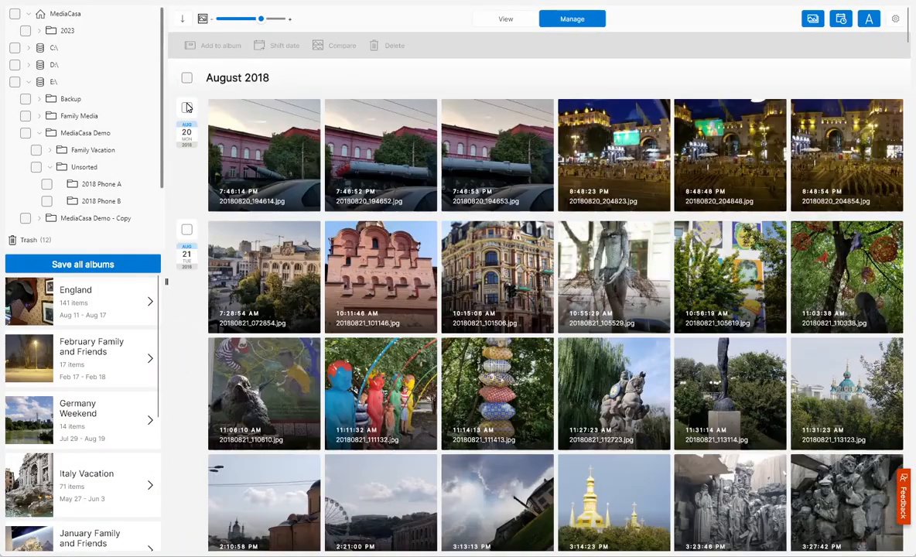
pyautogui.click(186, 108)
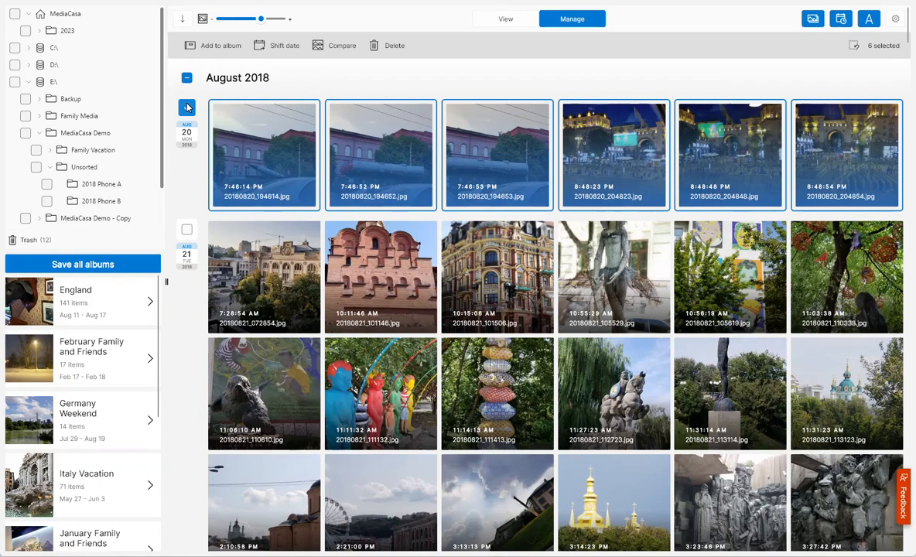
pyautogui.click(186, 229)
pyautogui.scroll(-2, 194, 277)
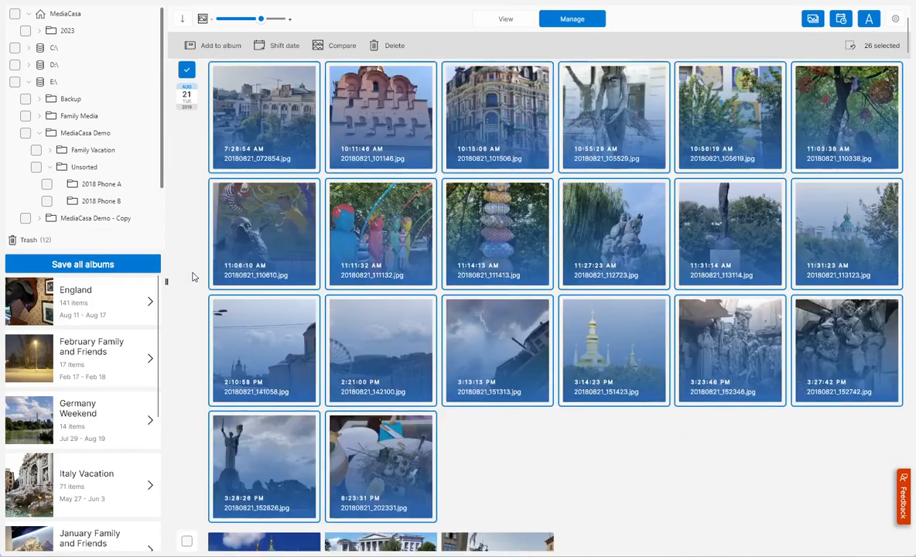
pyautogui.scroll(-2, 194, 276)
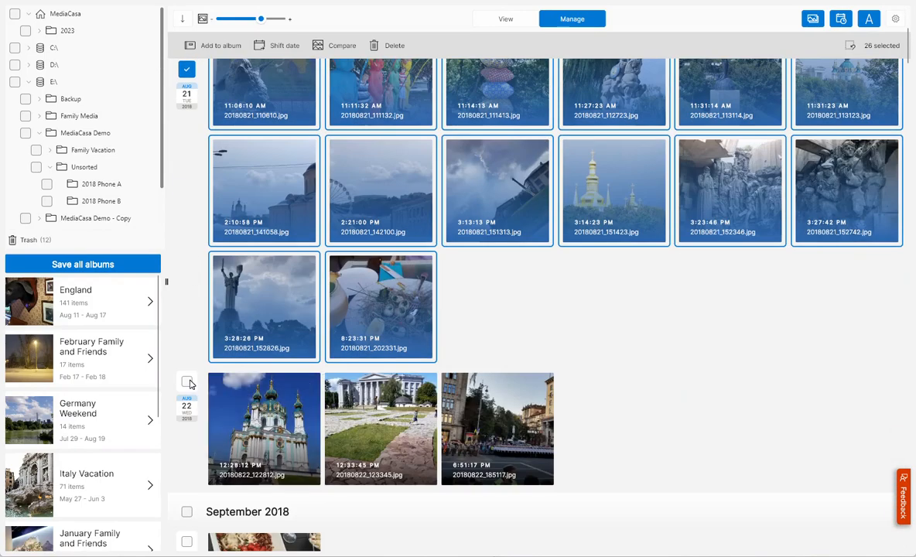
pyautogui.click(187, 382)
pyautogui.scroll(-2, 478, 341)
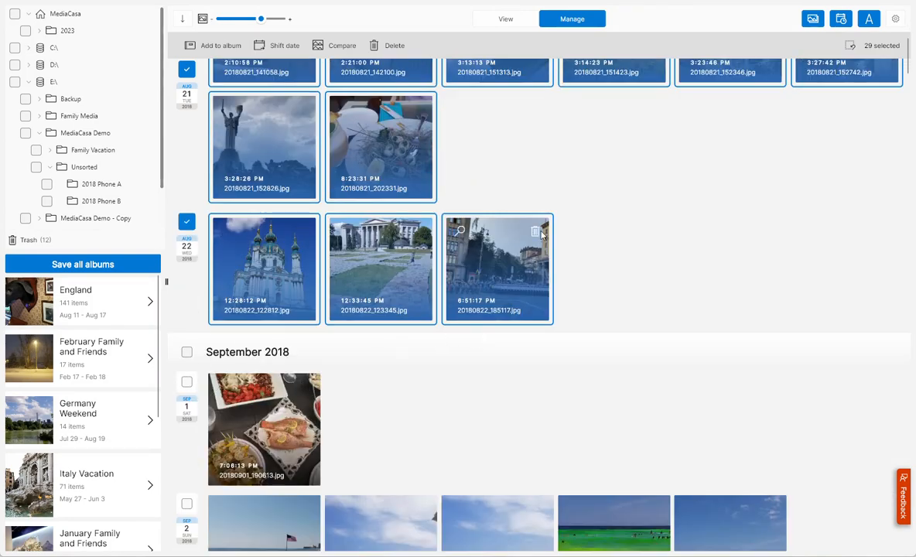
pyautogui.scroll(5, 482, 261)
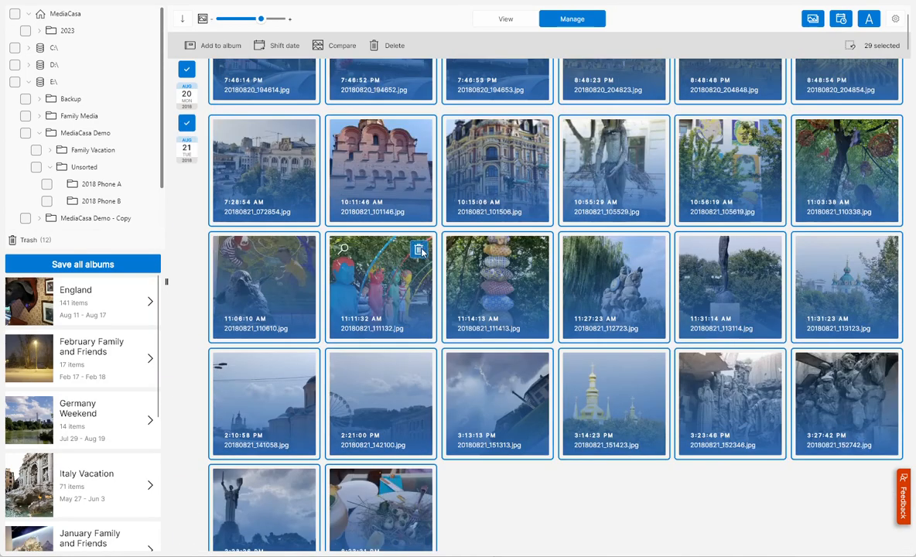
pyautogui.click(217, 46)
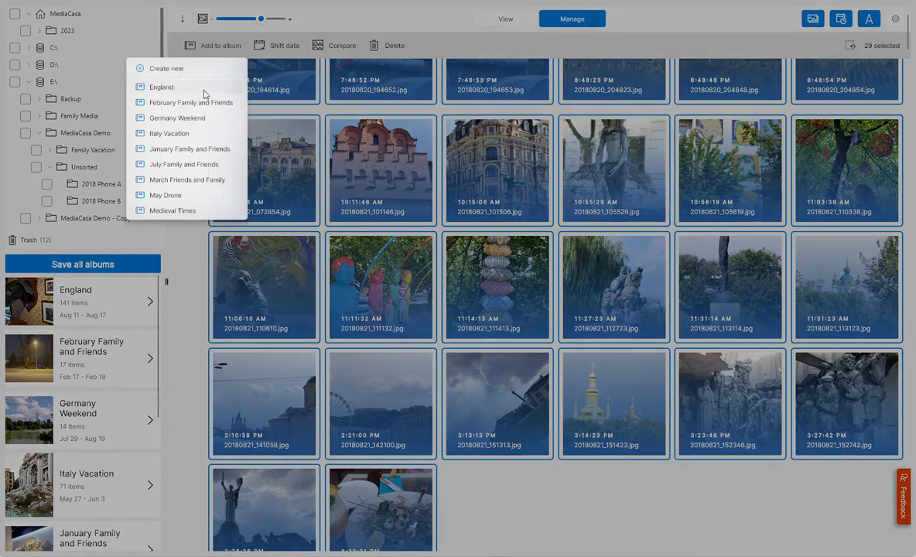
pyautogui.click(167, 69)
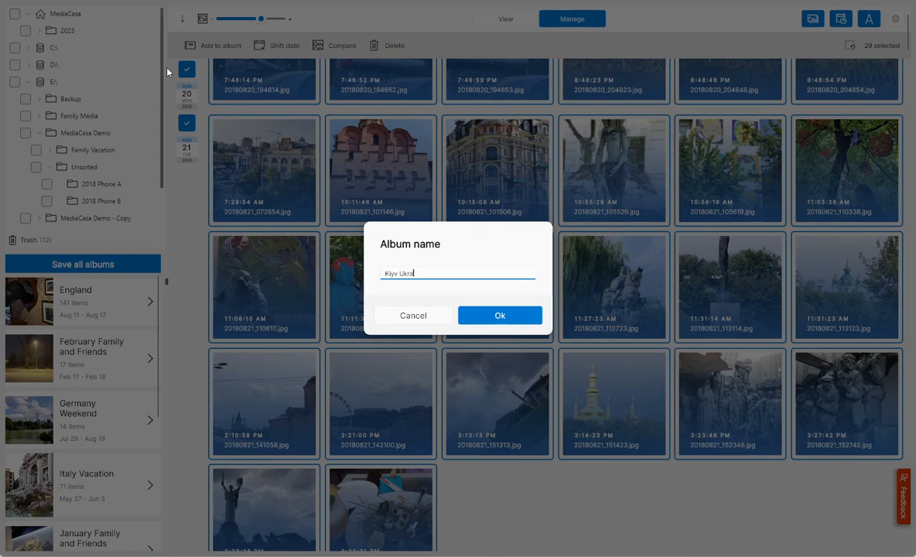
pyautogui.click(466, 313)
# Step: Put all September 2018 photos in a new album named "September Friends and Family"
pyautogui.scroll(2, 387, 244)
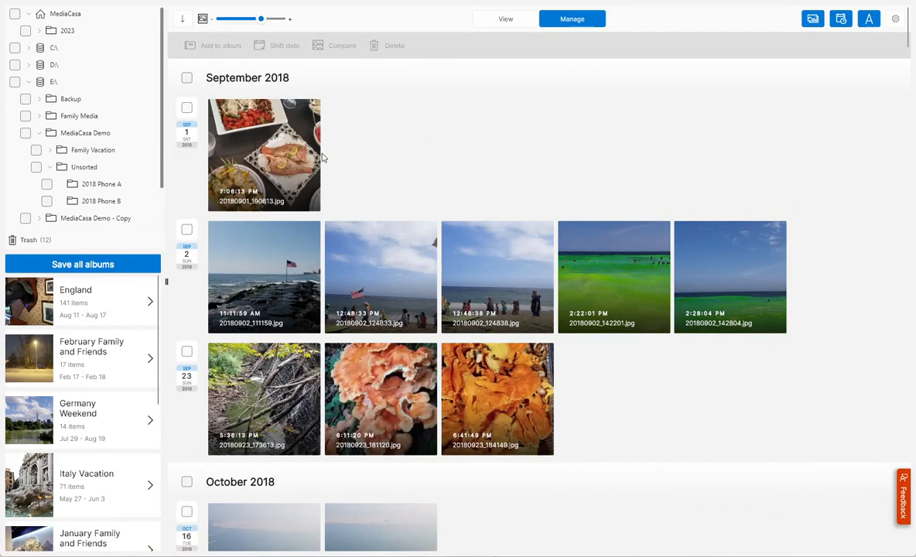
pyautogui.click(186, 78)
pyautogui.click(204, 45)
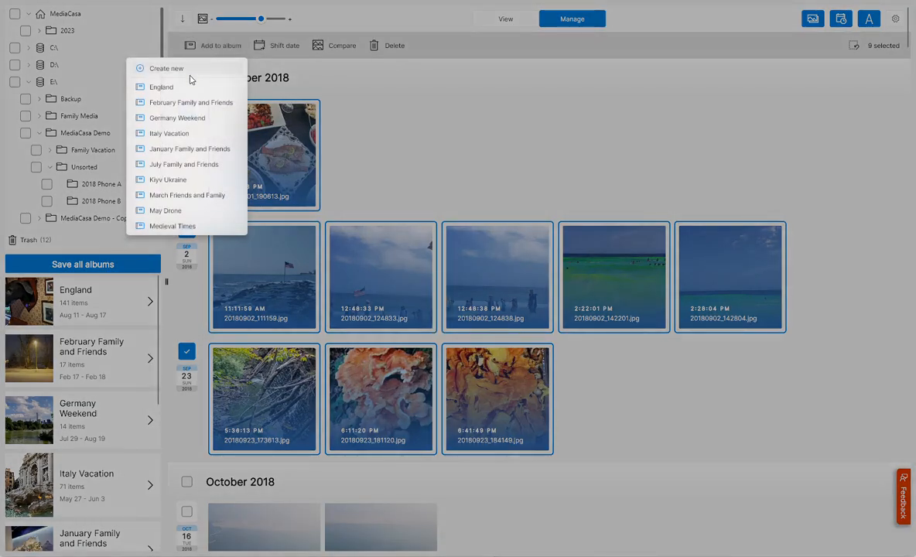
pyautogui.click(187, 71)
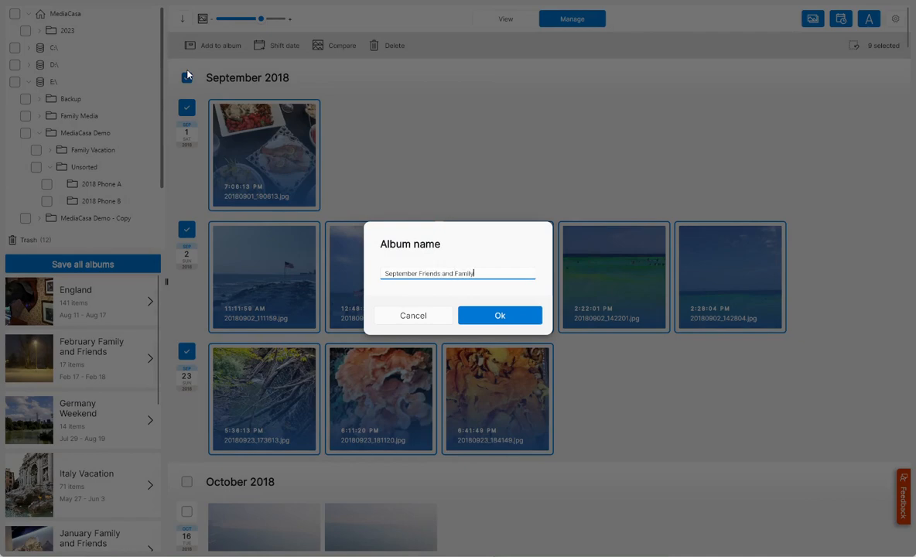
pyautogui.press('Return')
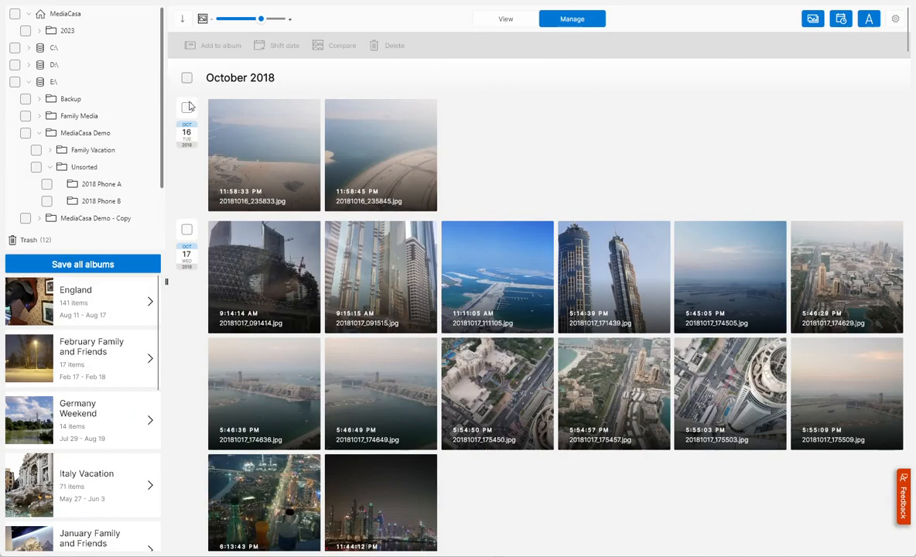
# Step: Select all photos from October 16, 17, 18, 19 and 20, 2018
pyautogui.click(187, 108)
pyautogui.click(186, 230)
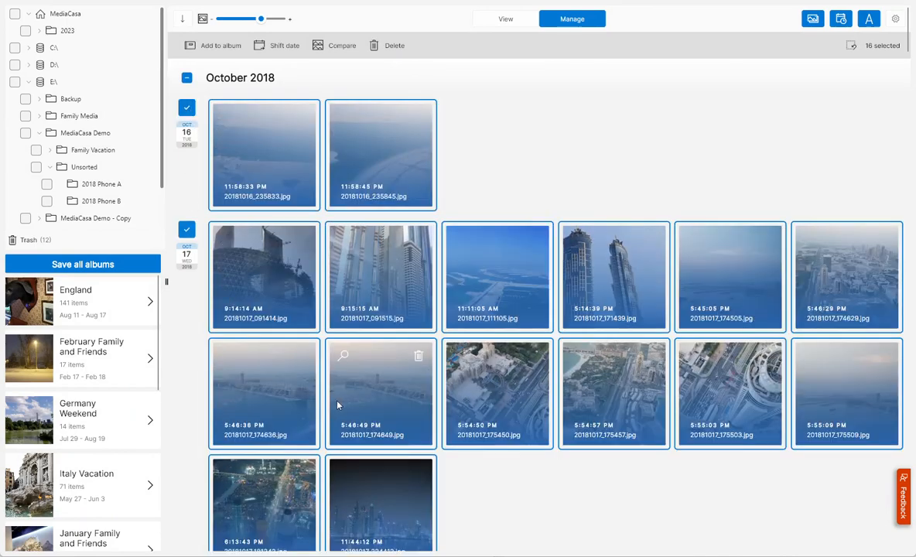
pyautogui.scroll(-3, 317, 379)
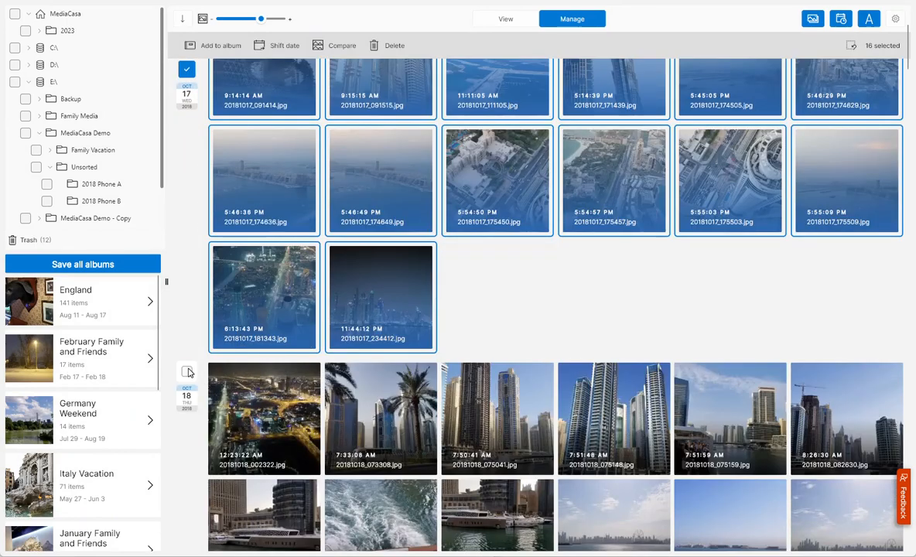
pyautogui.click(187, 373)
pyautogui.scroll(-10, 232, 378)
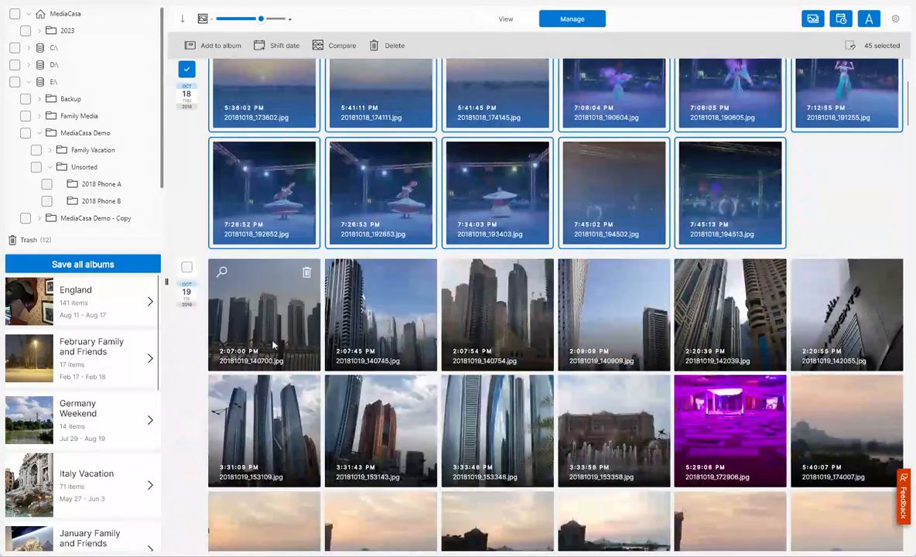
pyautogui.click(186, 268)
pyautogui.scroll(-2, 296, 402)
pyautogui.scroll(-8, 296, 402)
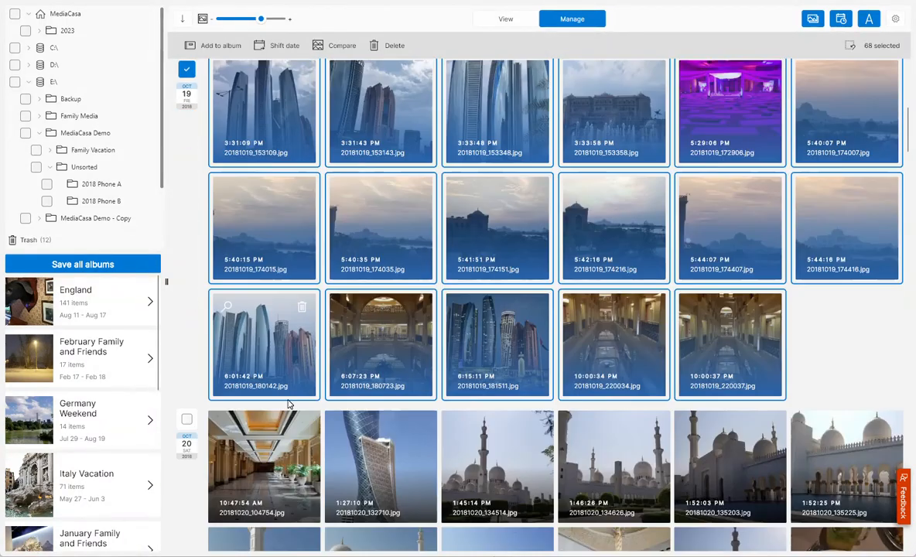
pyautogui.click(186, 207)
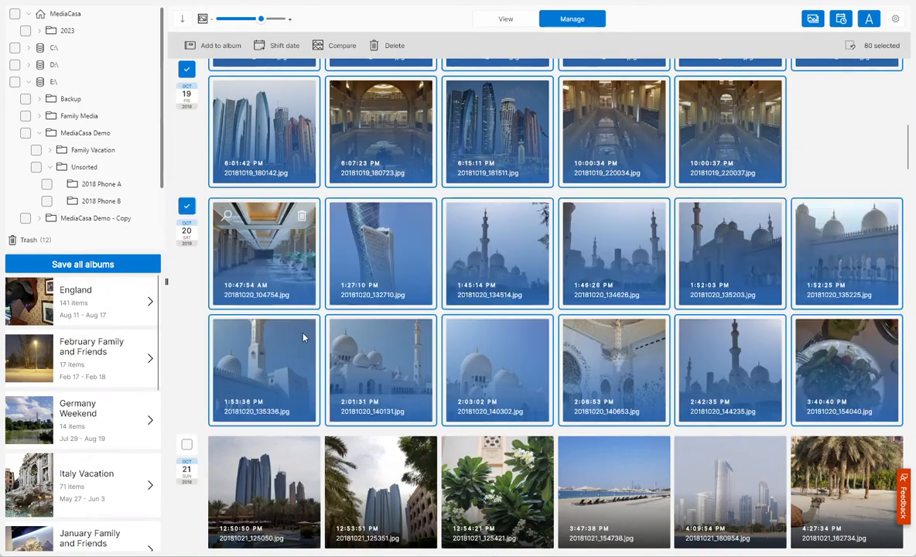
# Step: Add all photos from October 21, 22, 23, 24 and 25, 2018 to the selection
pyautogui.scroll(-3, 187, 214)
pyautogui.click(188, 180)
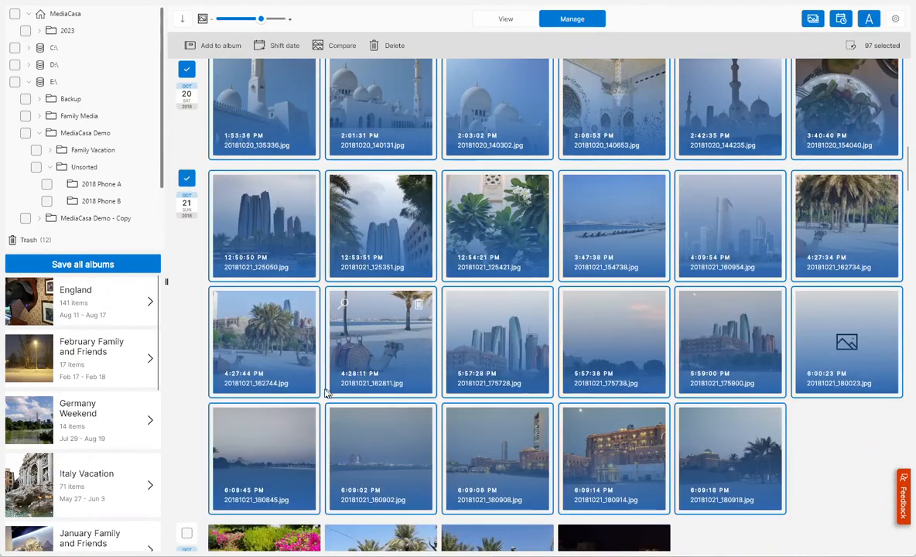
pyautogui.scroll(-3, 187, 186)
pyautogui.click(187, 269)
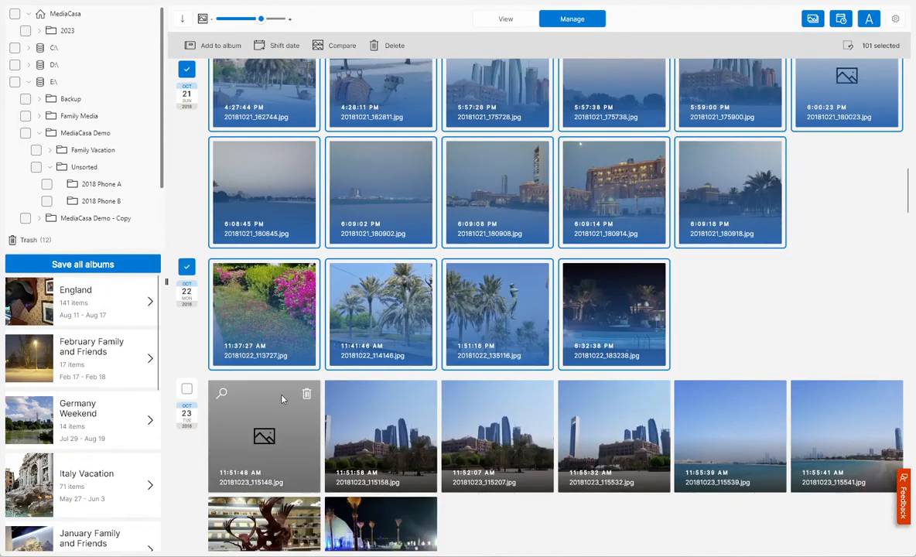
pyautogui.scroll(-2, 187, 248)
pyautogui.click(187, 230)
pyautogui.scroll(-3, 188, 232)
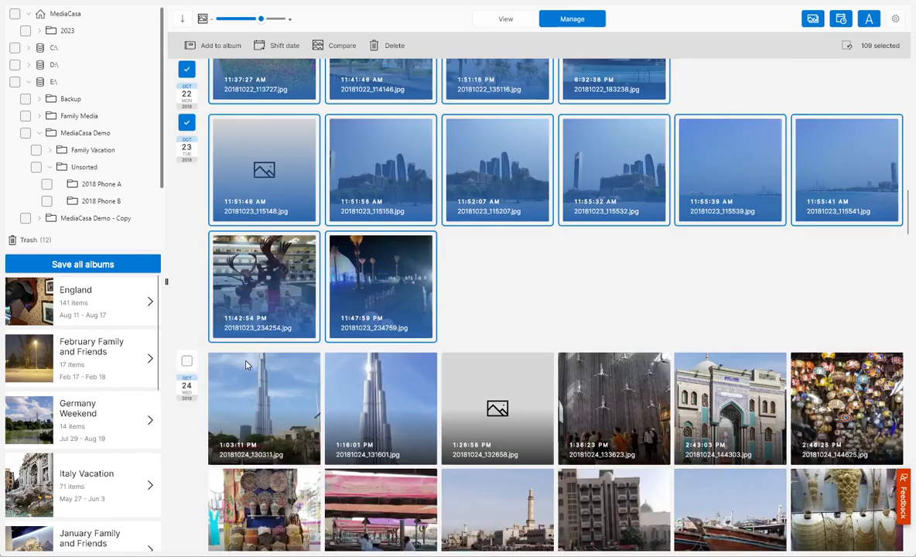
pyautogui.click(187, 202)
pyautogui.scroll(-3, 187, 202)
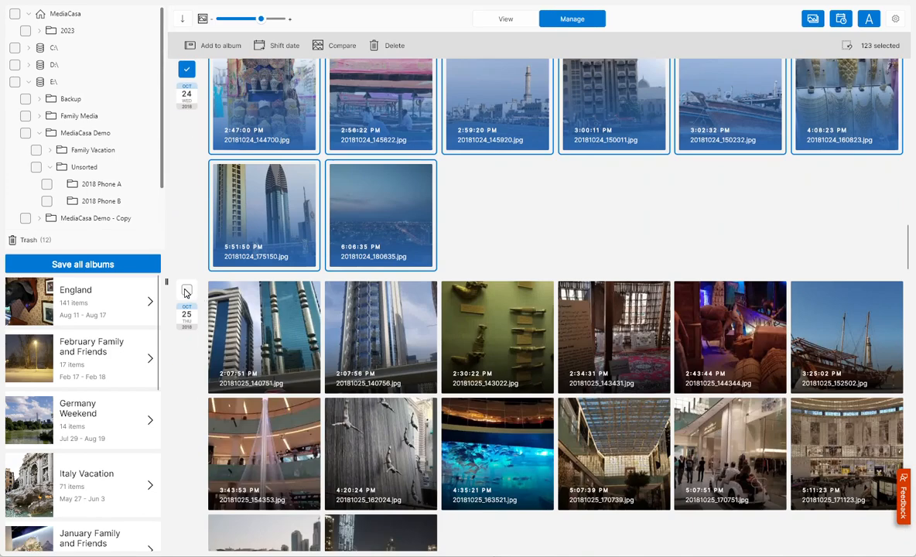
pyautogui.click(187, 292)
pyautogui.scroll(-4, 187, 302)
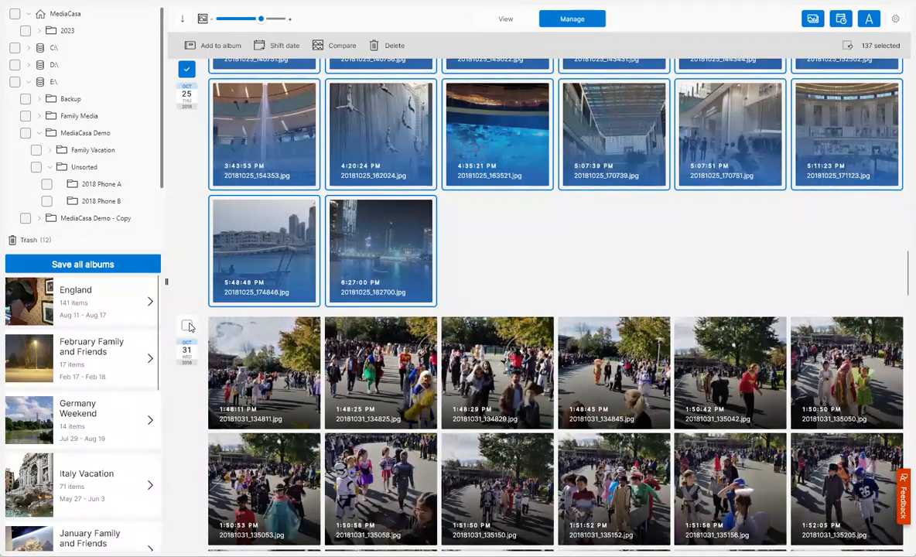
pyautogui.click(189, 328)
pyautogui.scroll(-3, 190, 328)
pyautogui.scroll(4, 194, 348)
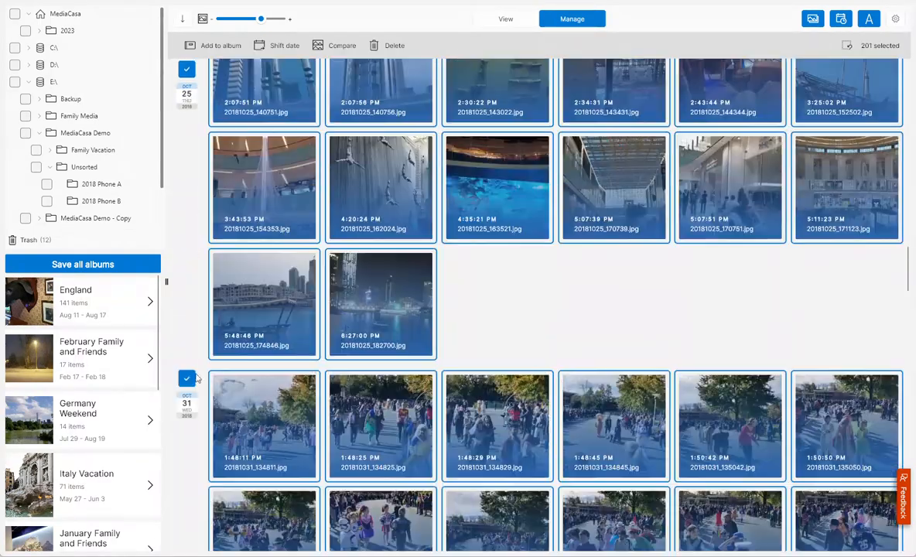
pyautogui.click(187, 377)
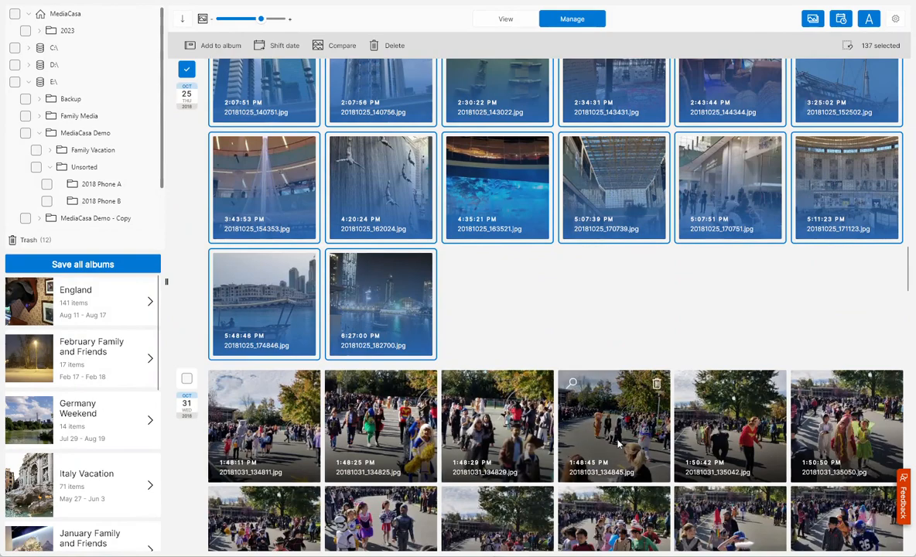
# Step: Put all selected October photos in a new album named "Dubai and Abu Dhabi"
pyautogui.scroll(2, 619, 443)
pyautogui.click(213, 46)
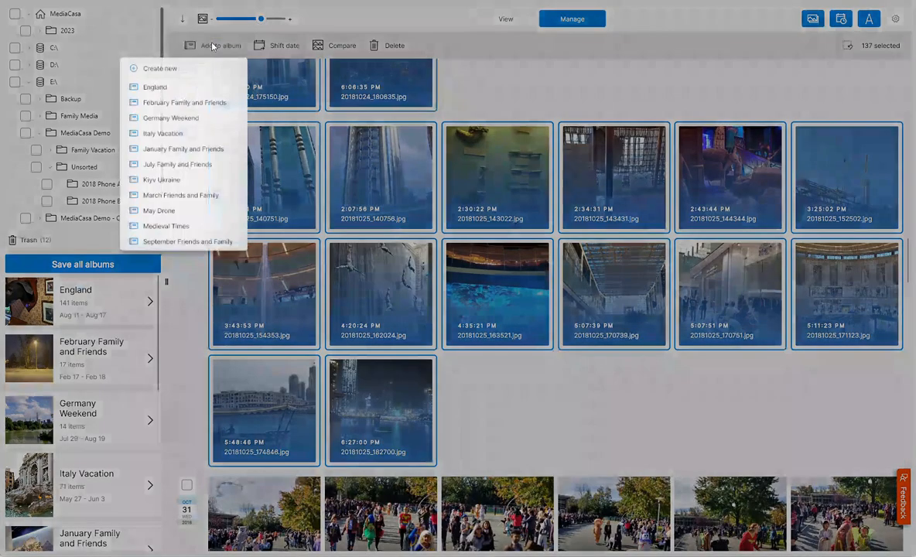
pyautogui.click(183, 69)
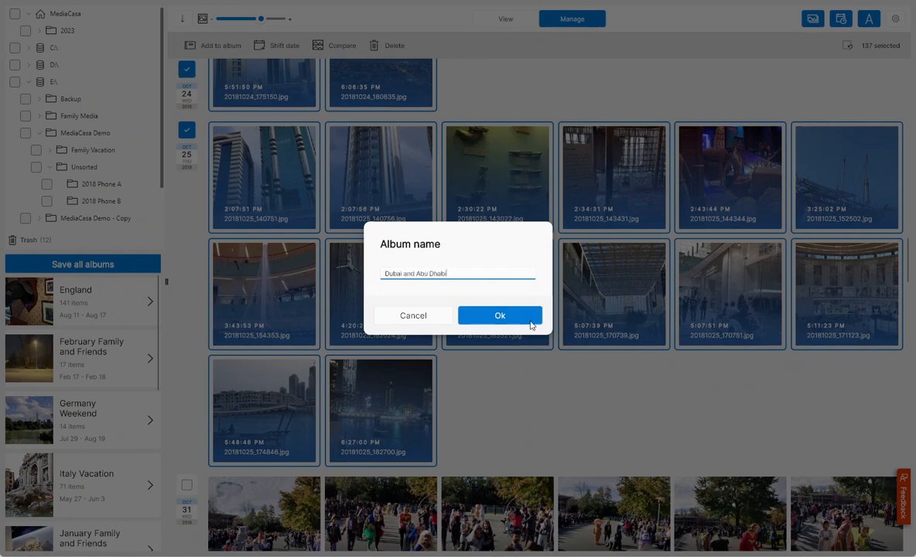
pyautogui.click(495, 314)
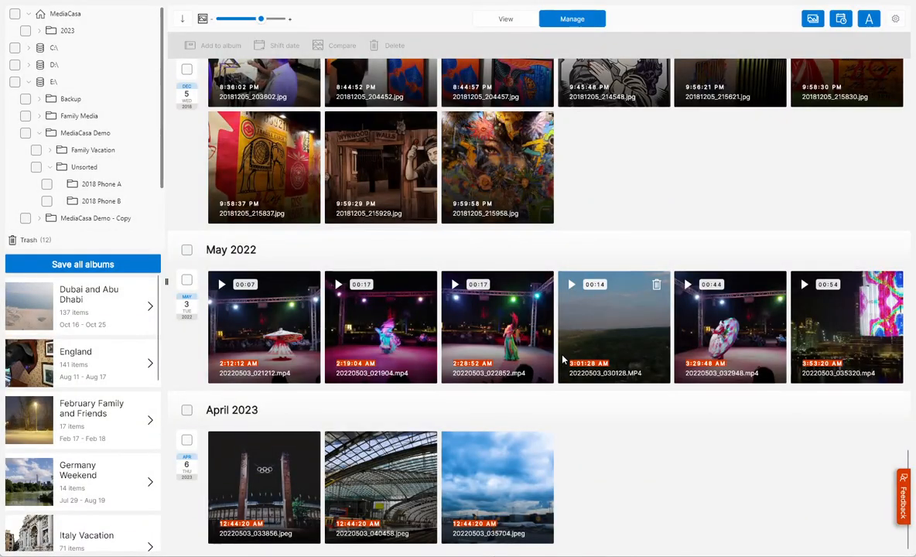
# Step: Put all photos from October 31, 2018 in a new album named "Halloween NJ"
pyautogui.scroll(5, 564, 340)
pyautogui.scroll(10, 564, 276)
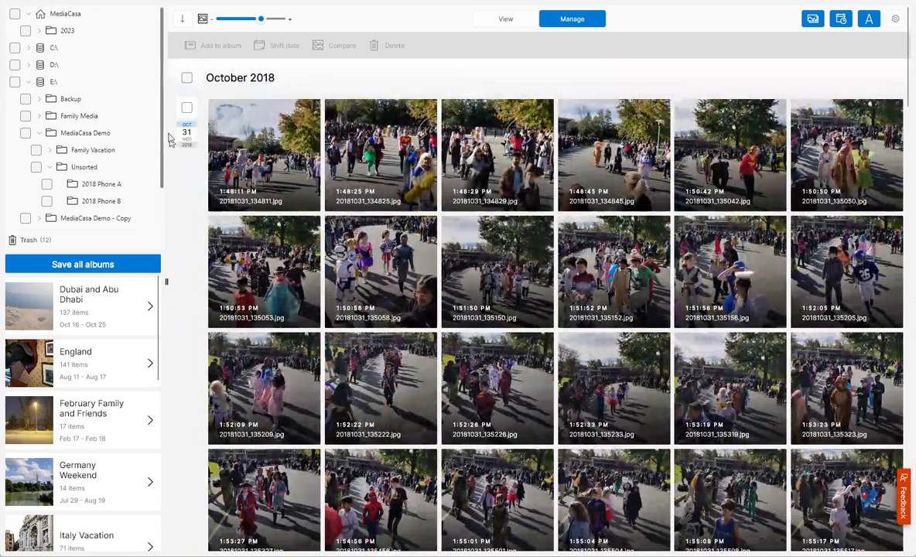
pyautogui.click(187, 79)
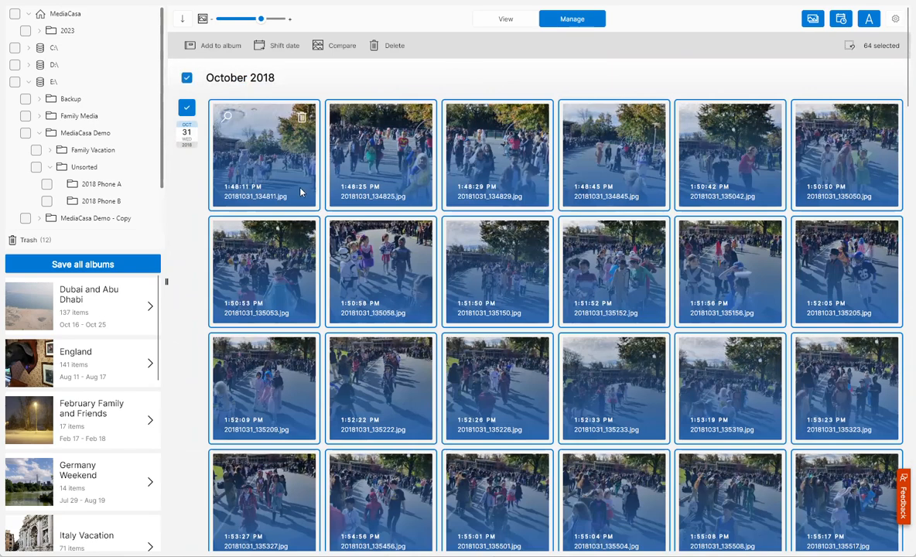
pyautogui.scroll(-8, 303, 202)
pyautogui.scroll(-3, 305, 207)
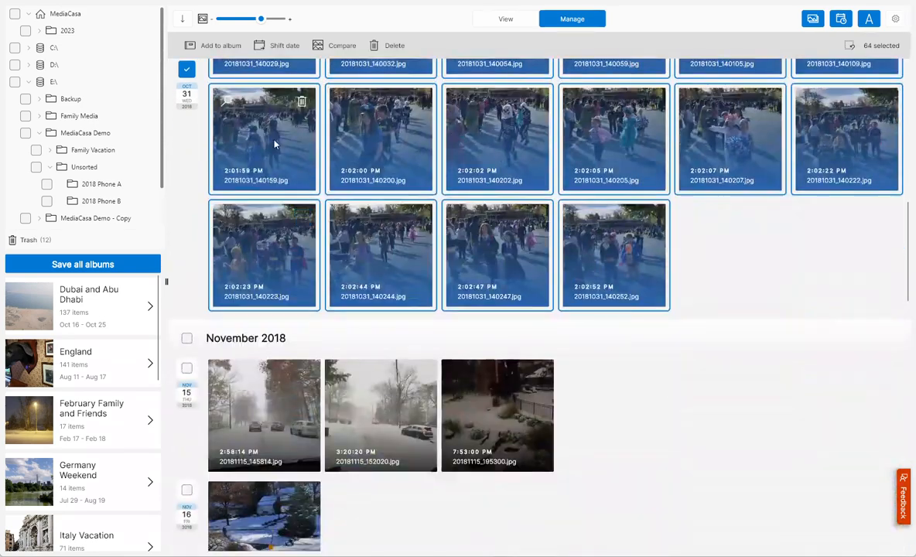
pyautogui.click(219, 44)
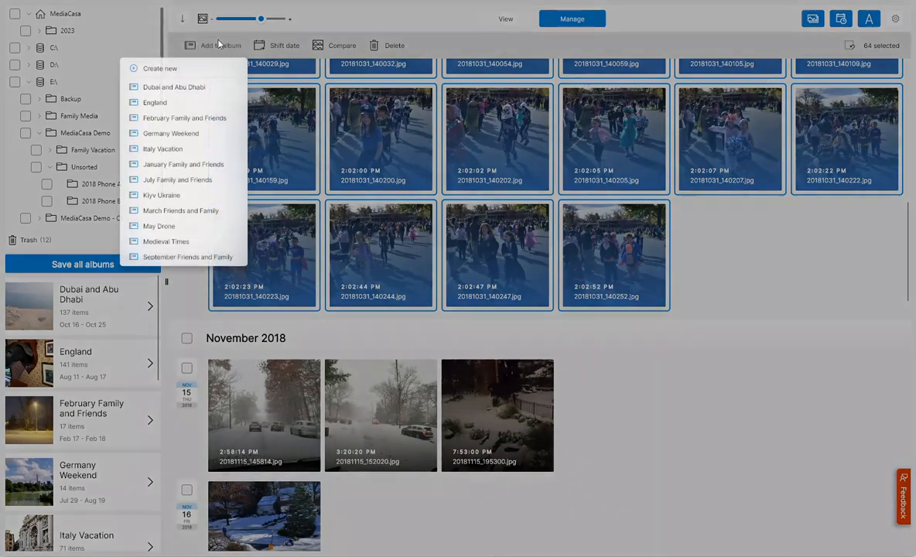
pyautogui.click(159, 68)
pyautogui.write('Halloween NJ')
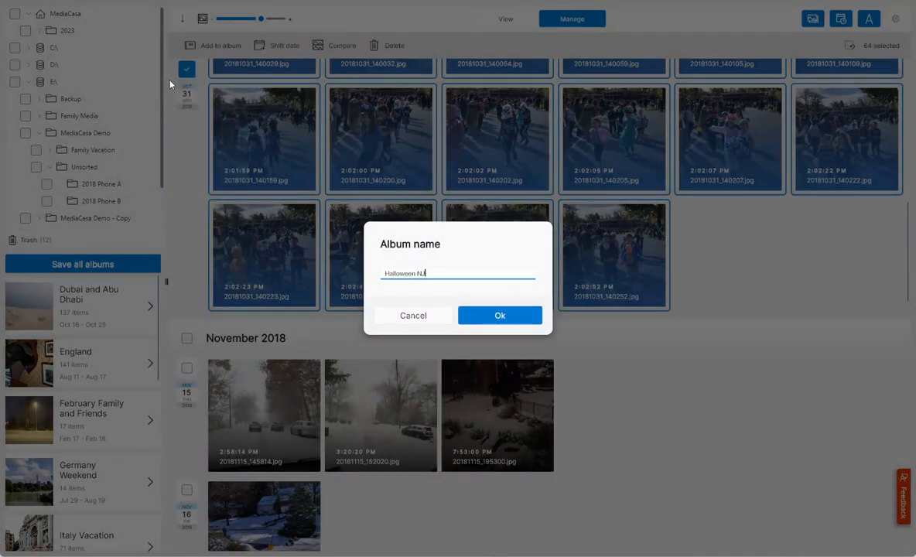
pyautogui.press('Return')
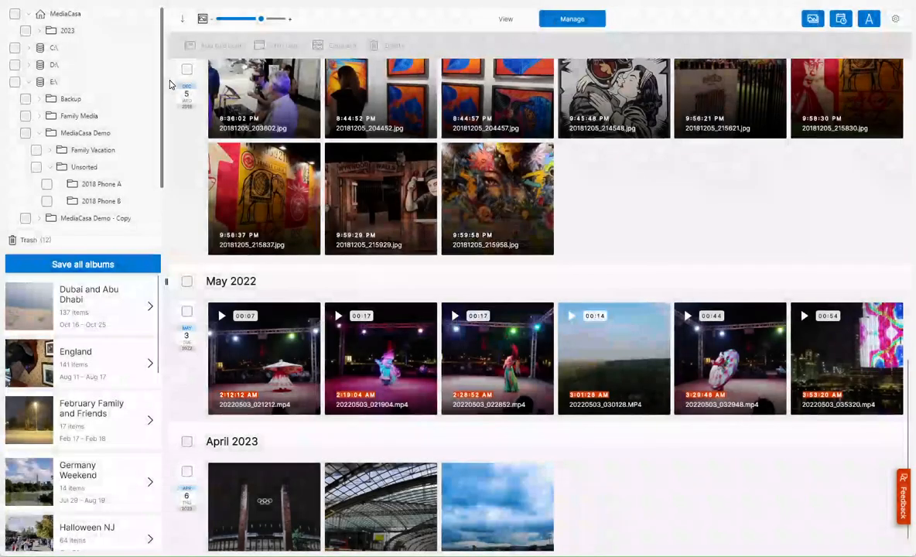
# Step: Put all photos from November 15, 16 and 22, 2018 in a new album named "November Friends and Family"
pyautogui.scroll(15, 291, 261)
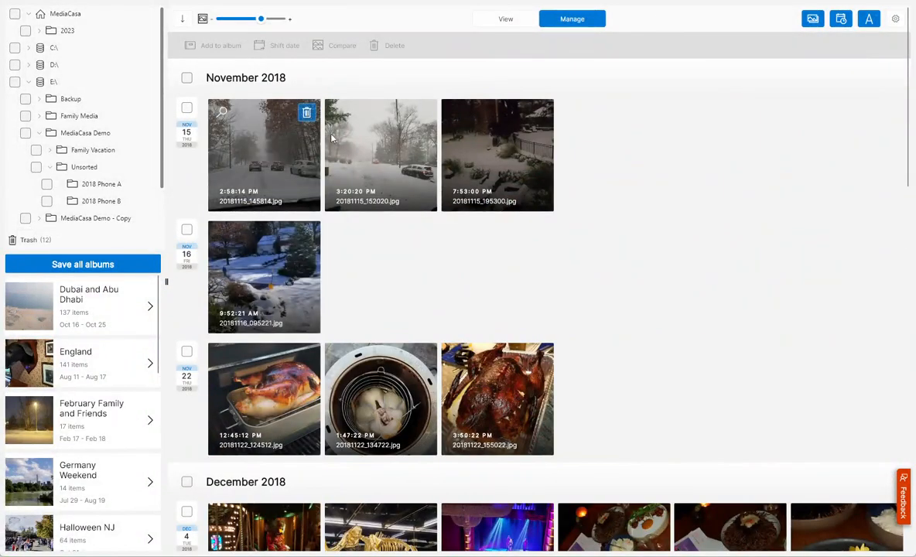
pyautogui.click(187, 109)
pyautogui.click(187, 229)
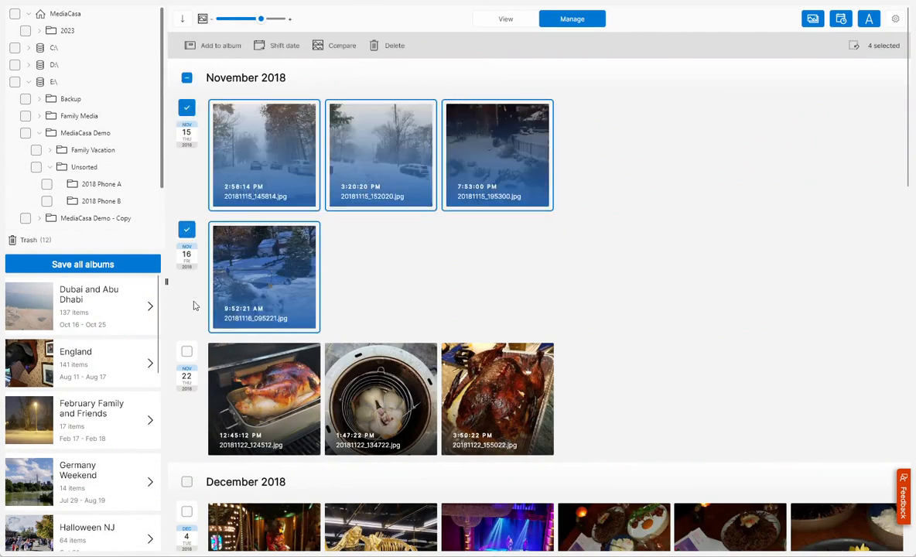
pyautogui.click(188, 352)
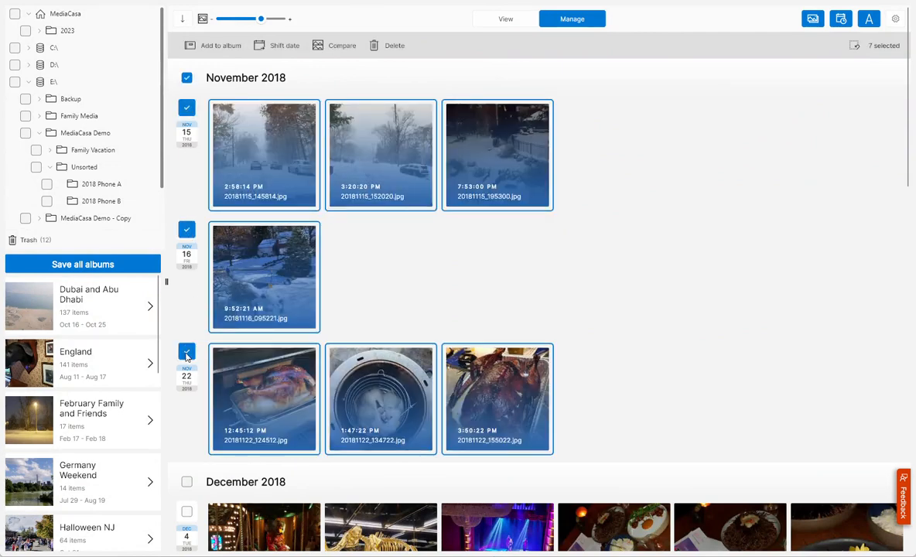
pyautogui.click(220, 46)
pyautogui.click(206, 65)
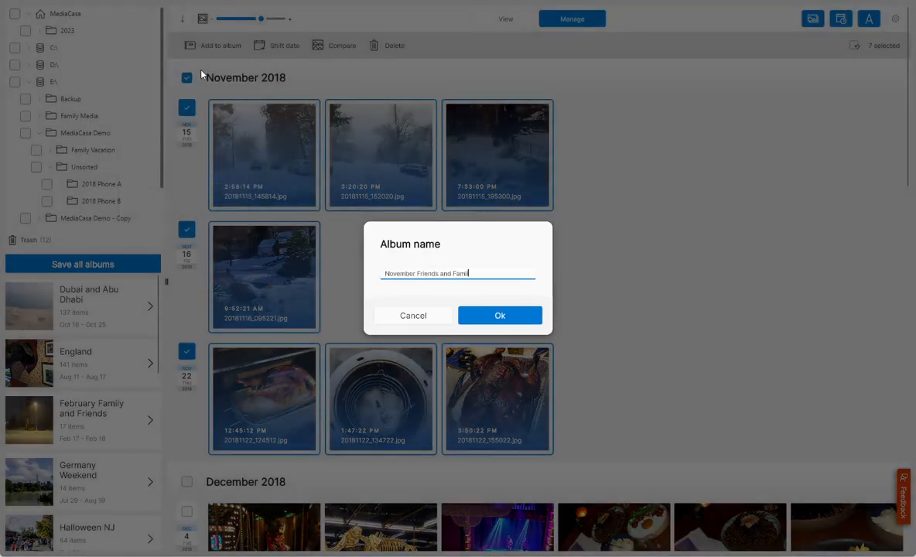
pyautogui.press('Return')
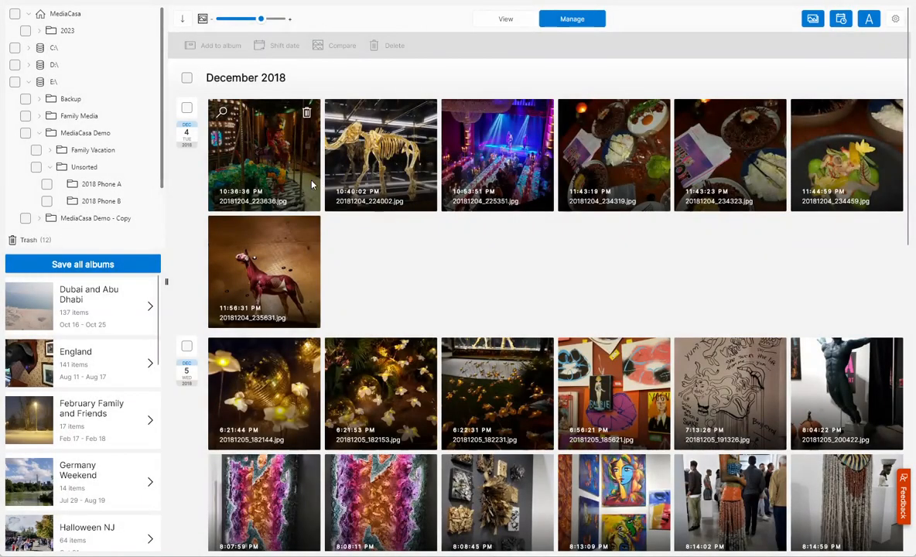
# Step: Put all photos from December 4 and 5, 2018 in a new album named "Art Basel Miami"
pyautogui.click(187, 109)
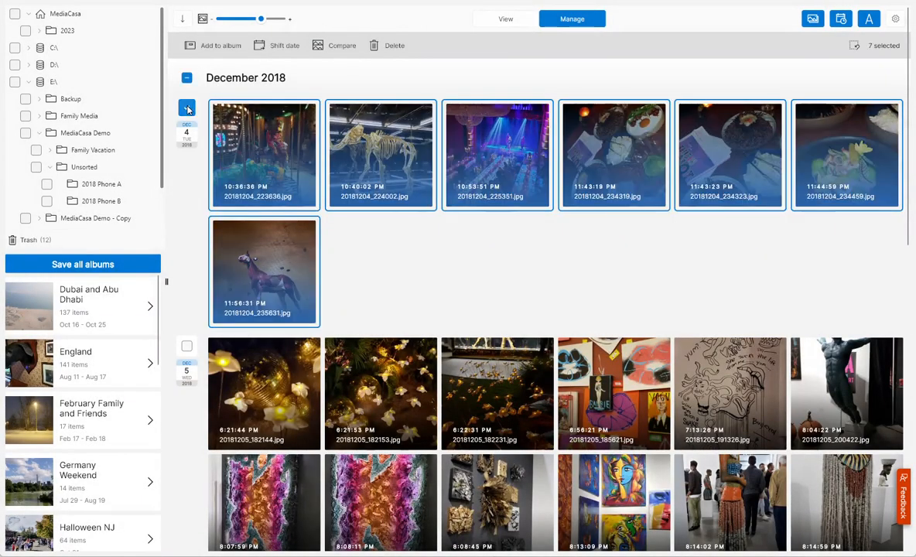
pyautogui.click(187, 346)
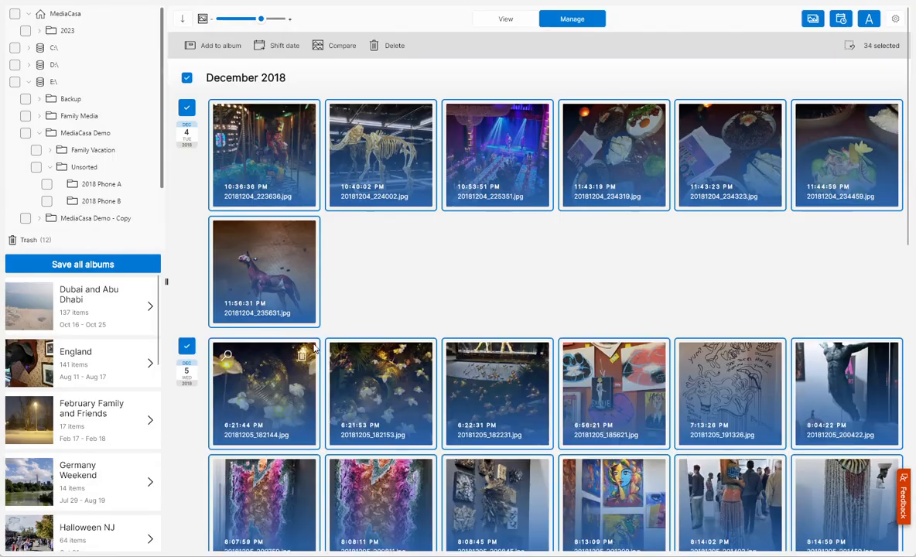
pyautogui.scroll(-10, 256, 333)
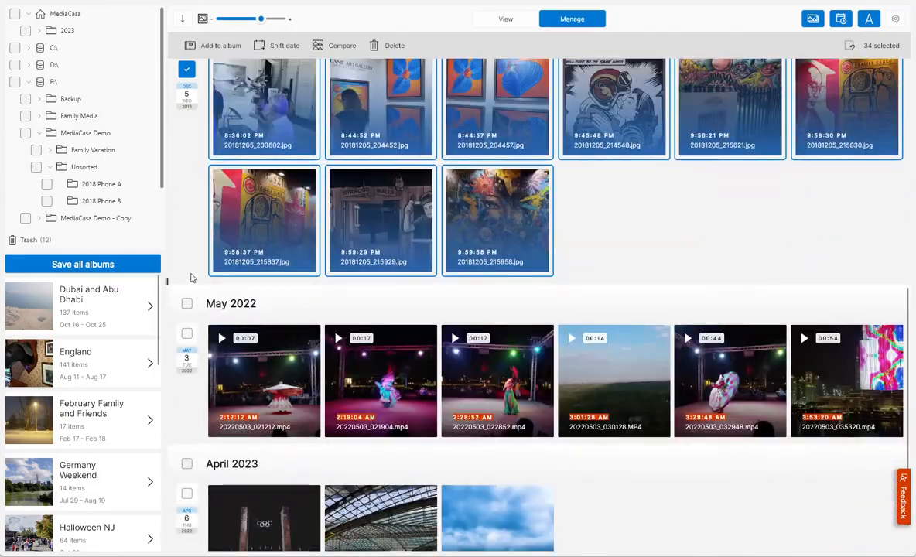
pyautogui.scroll(5, 256, 271)
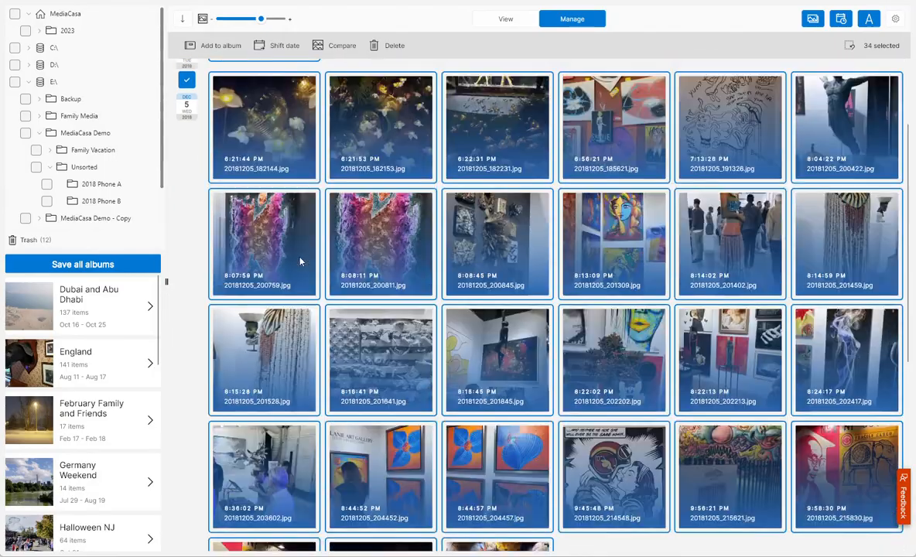
pyautogui.scroll(3, 300, 262)
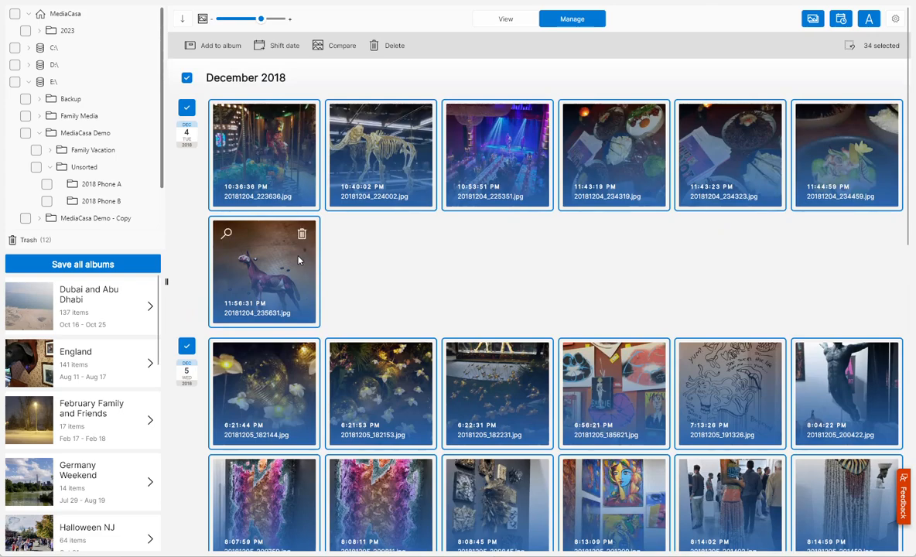
pyautogui.scroll(-5, 298, 261)
pyautogui.scroll(-2, 298, 260)
pyautogui.scroll(6, 298, 260)
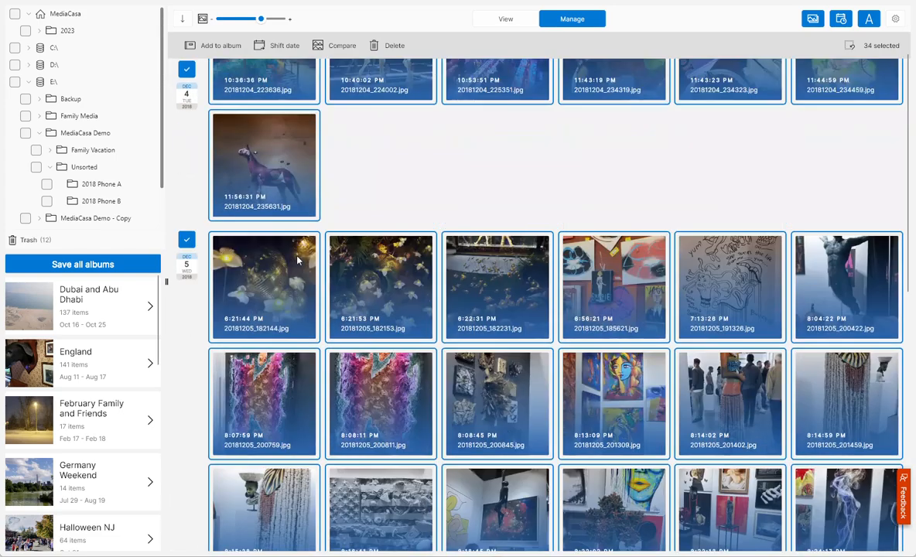
pyautogui.scroll(2, 297, 261)
pyautogui.click(203, 45)
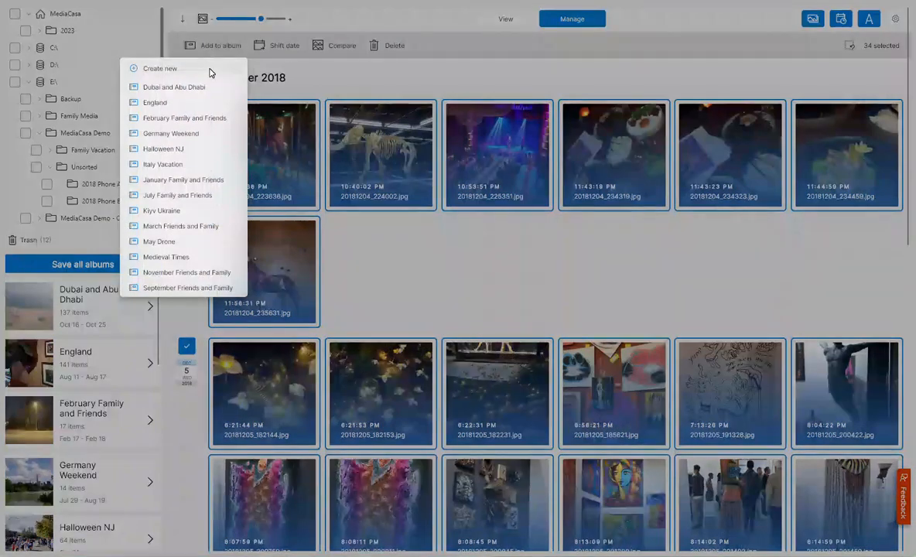
pyautogui.click(160, 68)
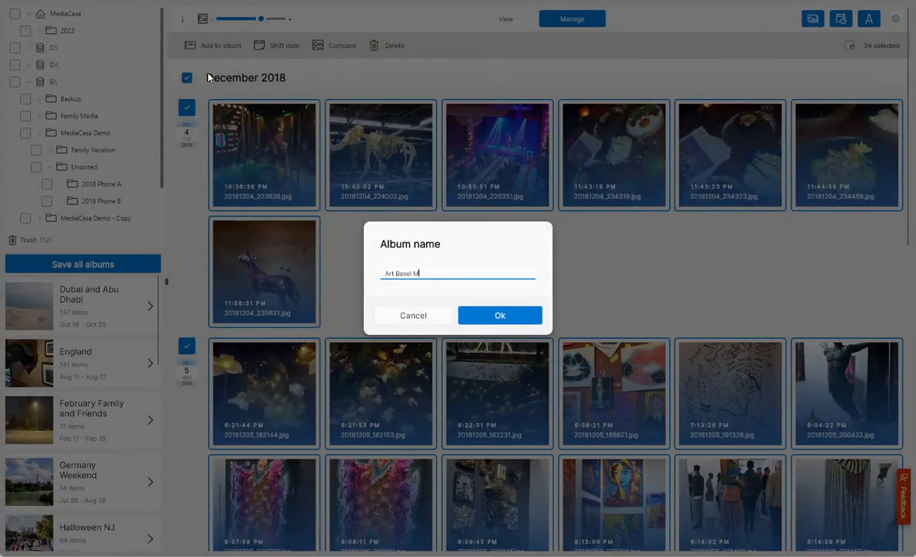
pyautogui.press('Return')
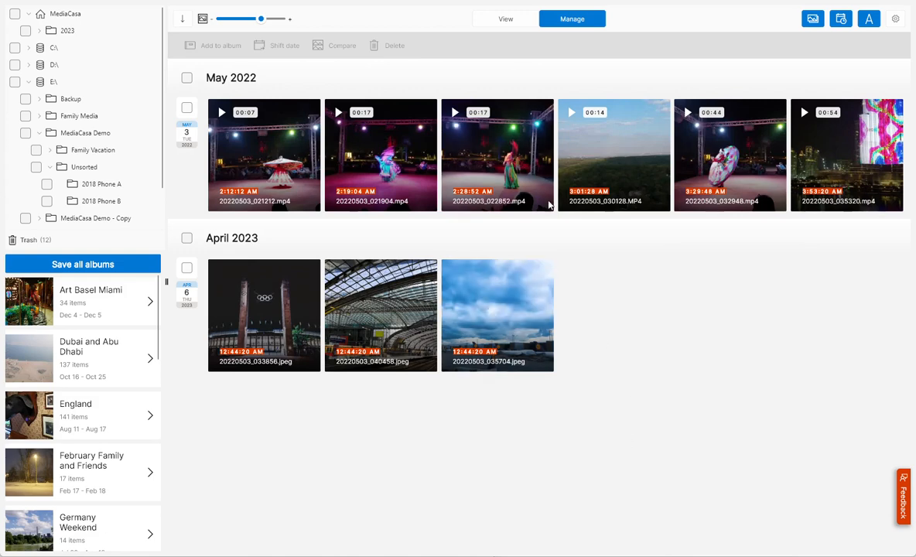
# Step: In the Art Basel Miami album, put the first ten photos, from 20181204_223636.jpg through 20181205_182231.jpg, in a new group named "Dinner"
pyautogui.scroll(-5, 135, 352)
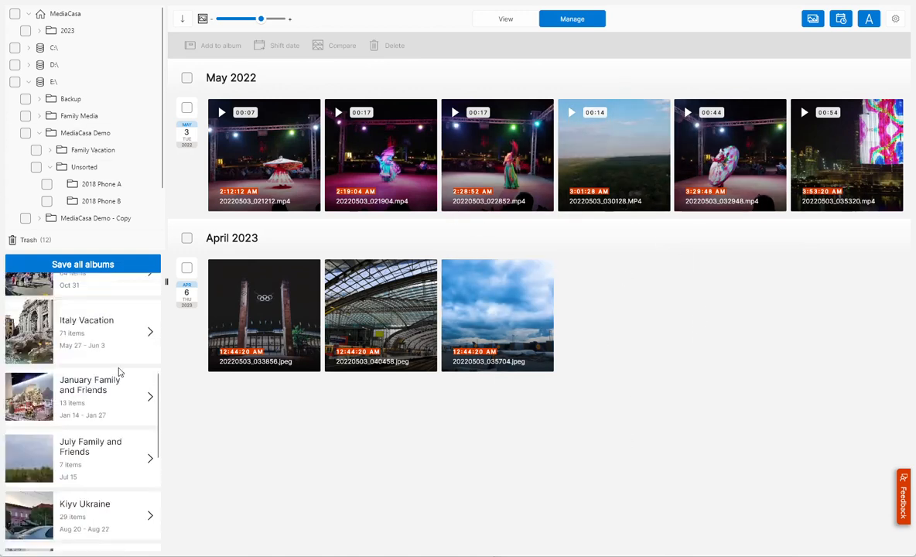
pyautogui.scroll(-5, 119, 372)
pyautogui.scroll(10, 109, 334)
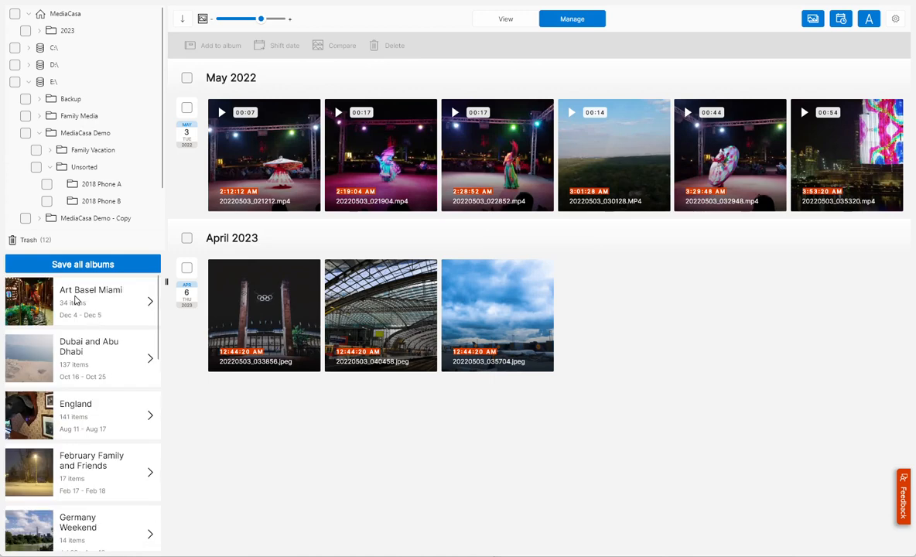
pyautogui.click(75, 300)
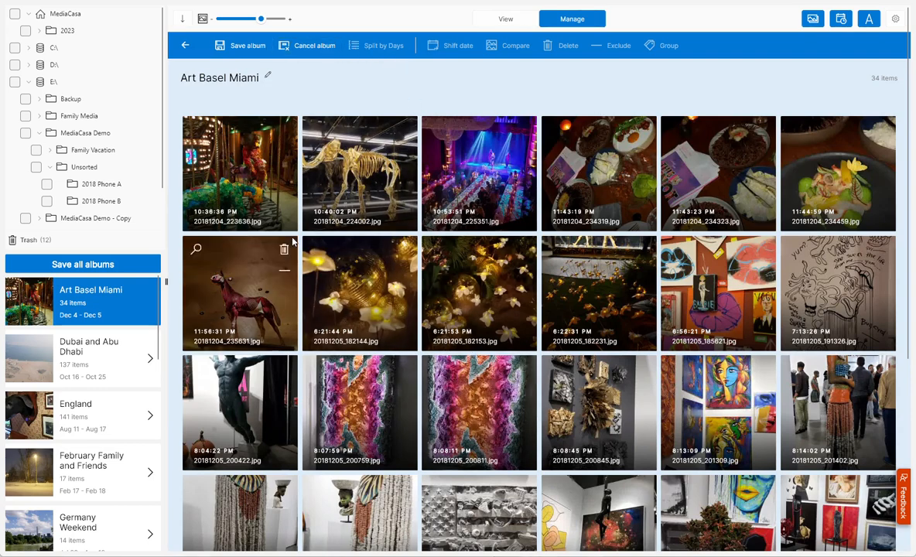
pyautogui.click(247, 191)
pyautogui.keyDown('shift'); pyautogui.click(611, 320); pyautogui.keyUp('shift')
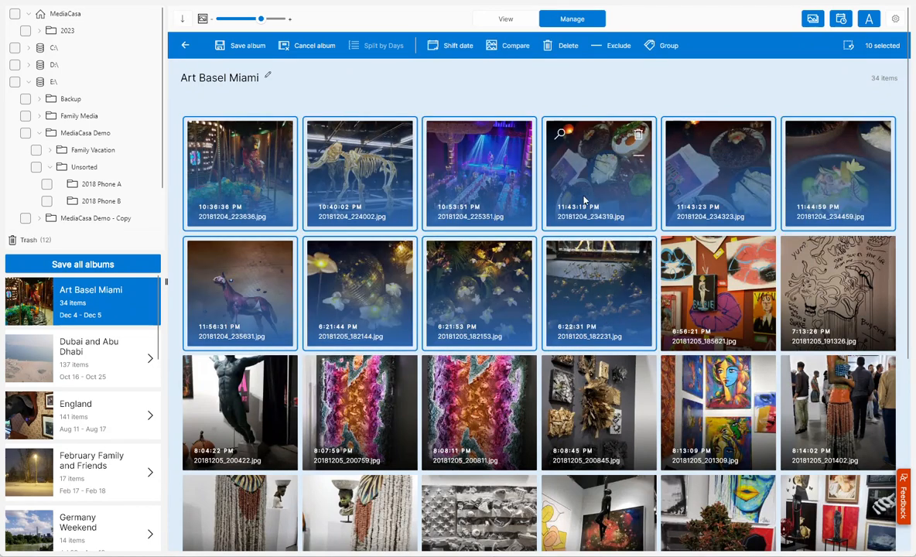
pyautogui.click(665, 52)
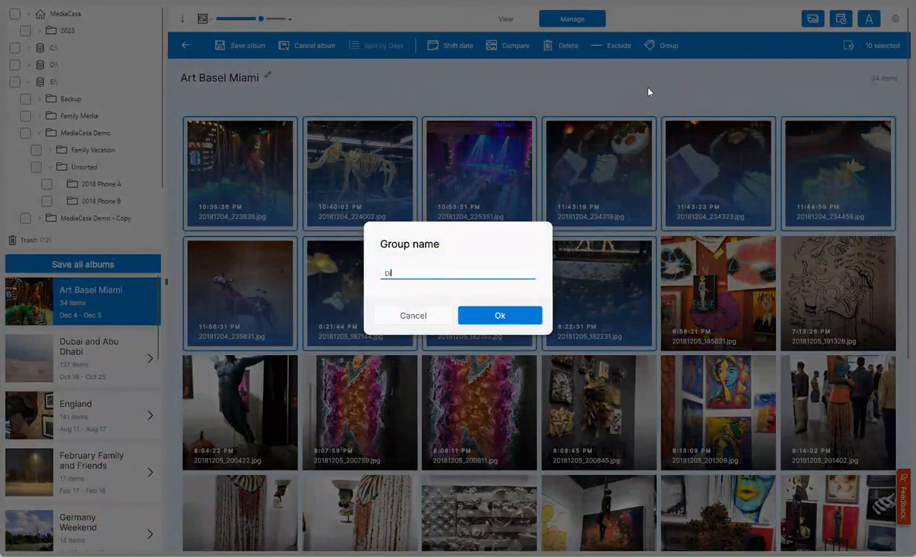
pyautogui.click(488, 317)
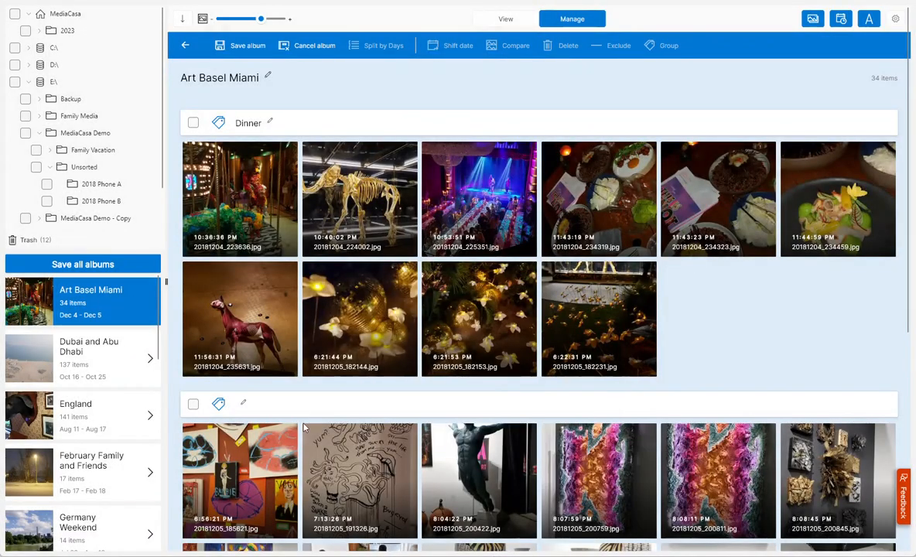
# Step: Name the unnamed group of remaining photos in the Art Basel Miami album "Wynwood Art Gallery"
pyautogui.scroll(-5, 304, 442)
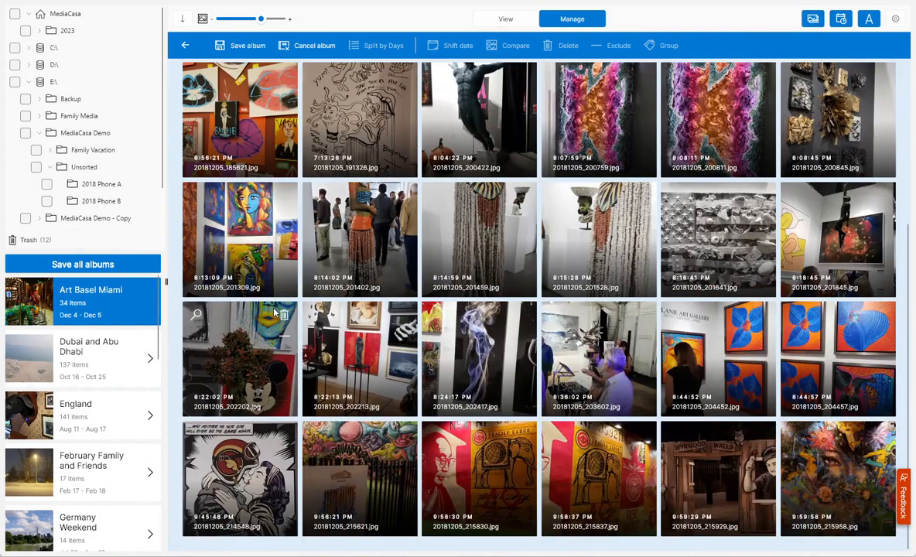
pyautogui.scroll(2, 240, 352)
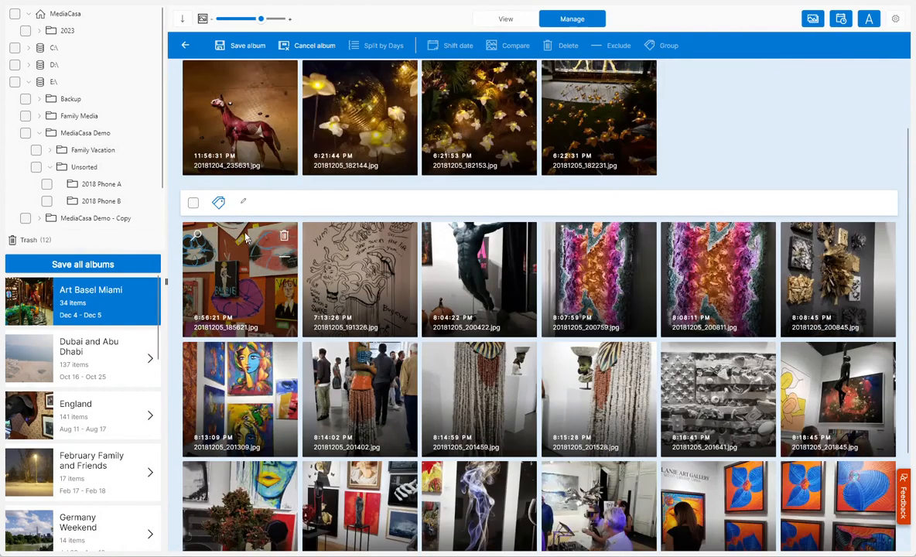
pyautogui.click(243, 201)
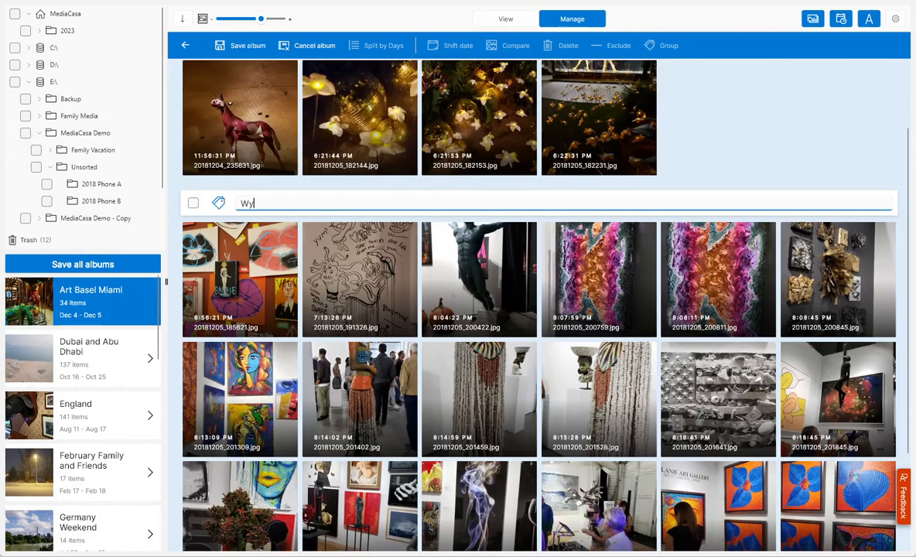
pyautogui.write('Wynwood Art Gallery')
pyautogui.press('Return')
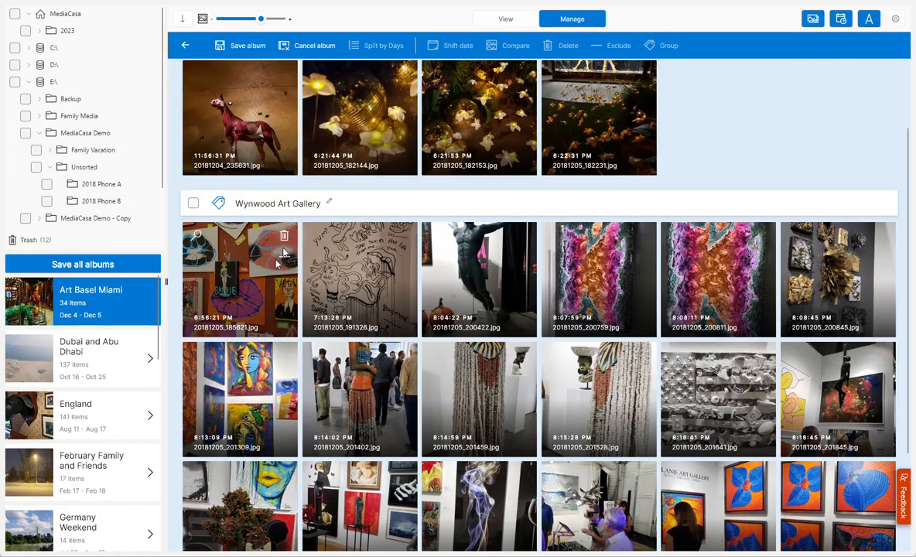
# Step: Split the Dubai and Abu Dhabi album by days and rename the Day 1 group "Day 1 Photo from Plane"
pyautogui.click(107, 356)
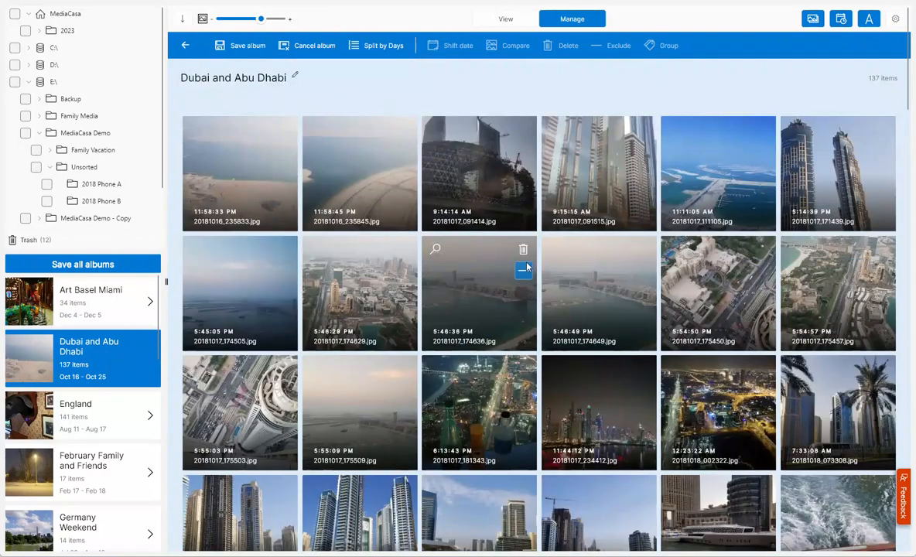
pyautogui.click(379, 45)
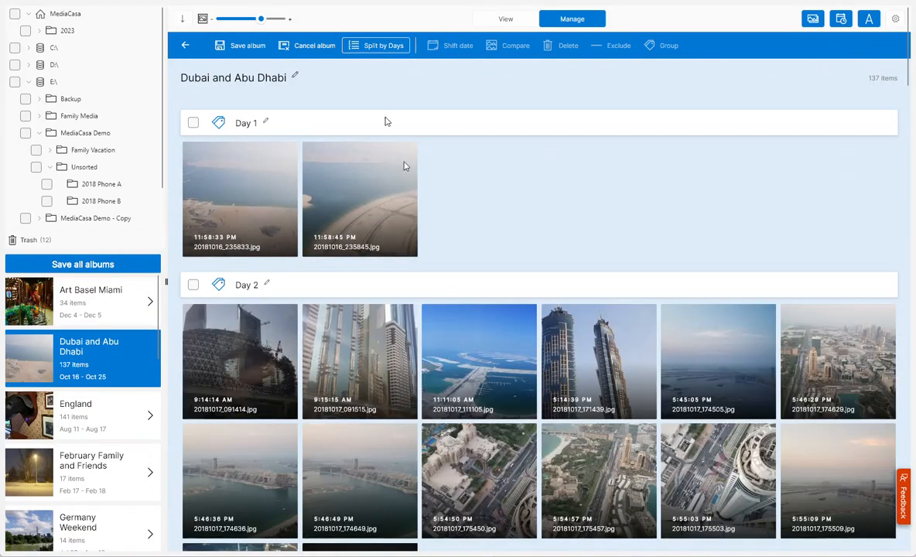
pyautogui.click(267, 123)
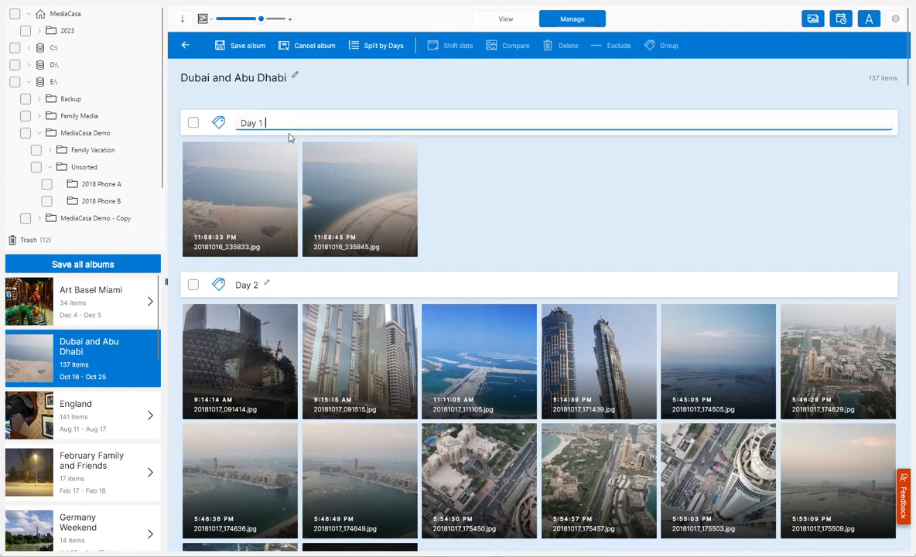
pyautogui.write('Photo from Plane')
pyautogui.press('Return')
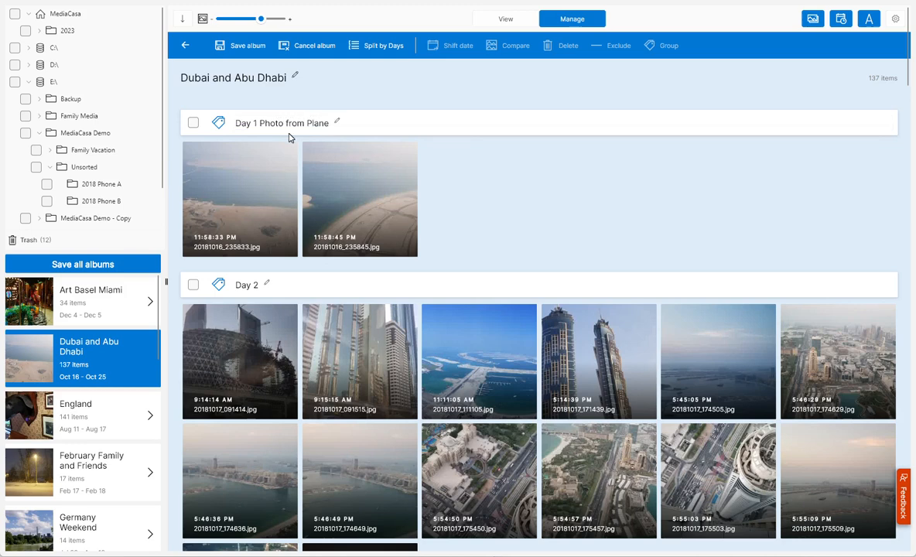
# Step: Rename the album's Day 2 group "Day 2 Dubai" and its Day 3 group "Day 3 Dubai"
pyautogui.click(267, 285)
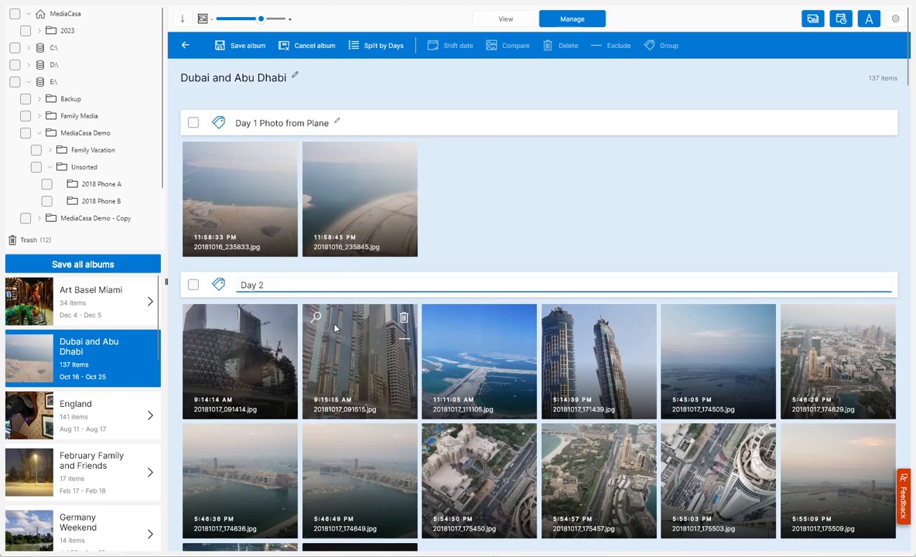
pyautogui.write('DUba')
pyautogui.press('Return')
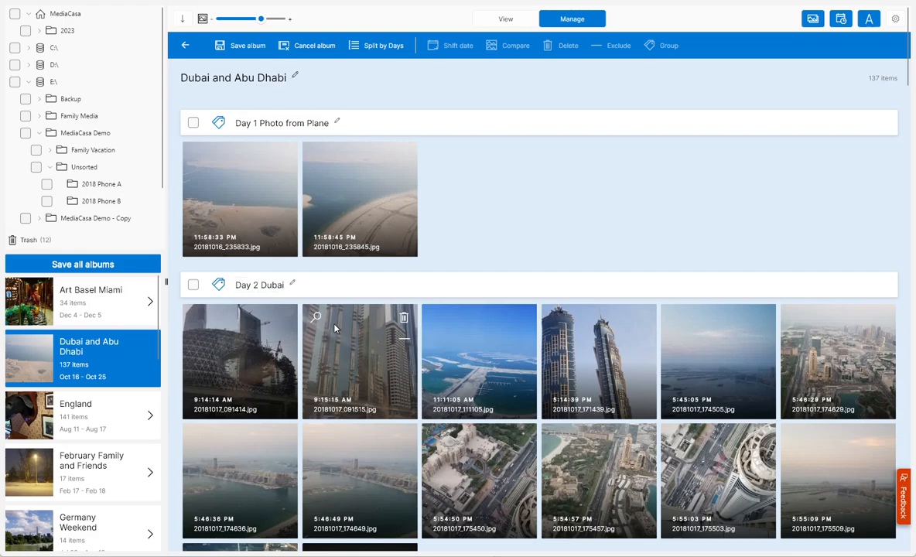
pyautogui.scroll(-3, 552, 341)
pyautogui.scroll(-4, 542, 348)
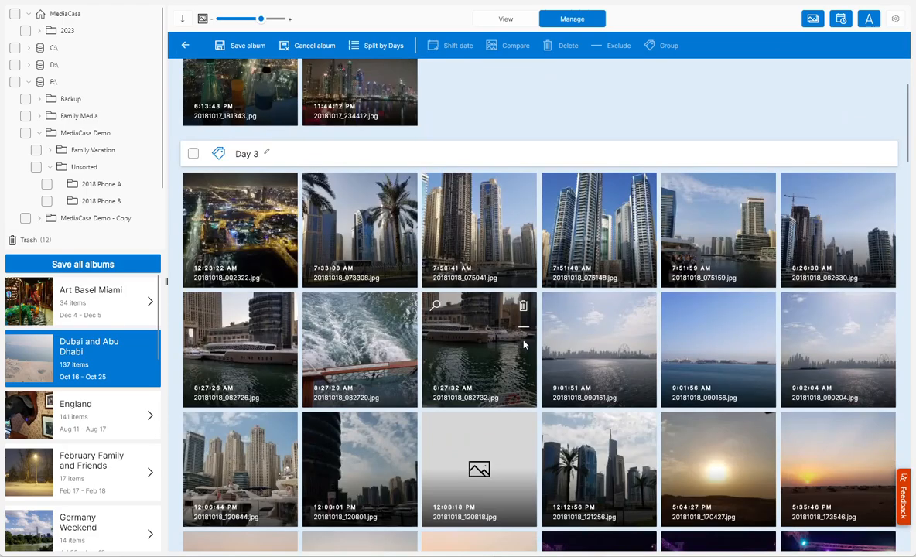
pyautogui.click(266, 153)
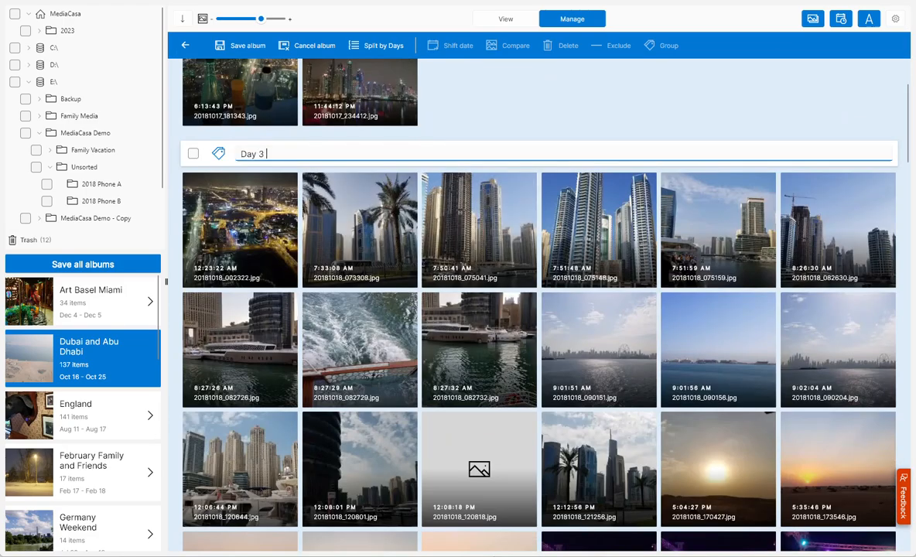
pyautogui.write('Dubai')
pyautogui.press('Return')
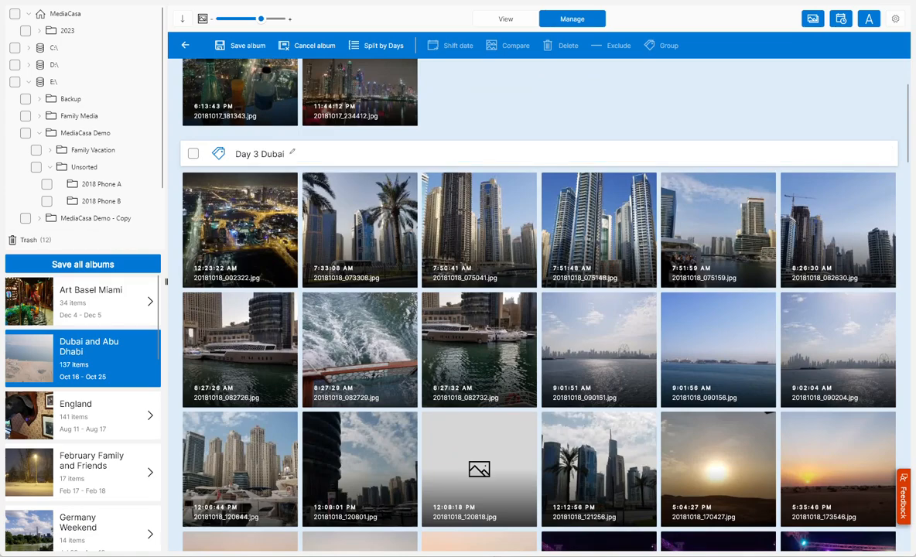
# Step: Rename the Day 4 group of the Dubai and Abu Dhabi album "Day 4 Abu Dhabi"
pyautogui.scroll(-5, 363, 209)
pyautogui.scroll(-1, 362, 210)
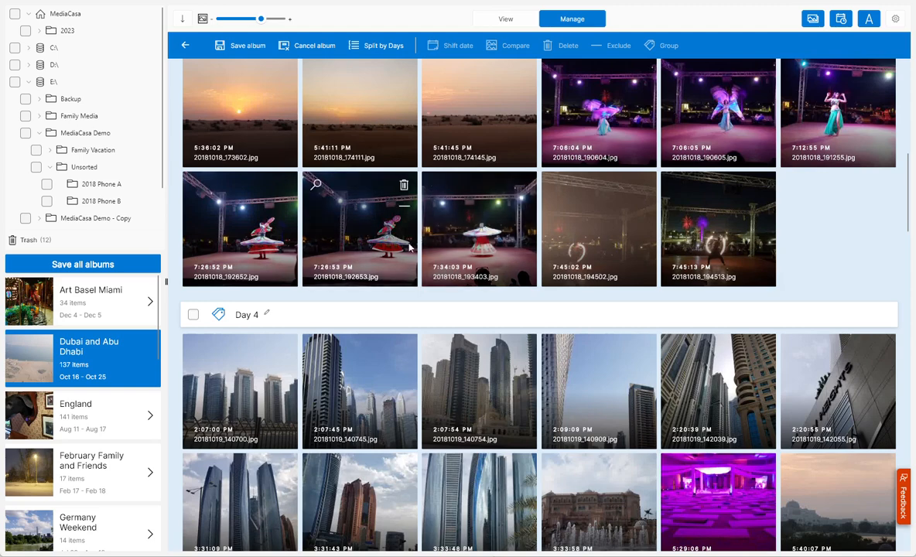
pyautogui.scroll(-2, 378, 256)
pyautogui.click(266, 206)
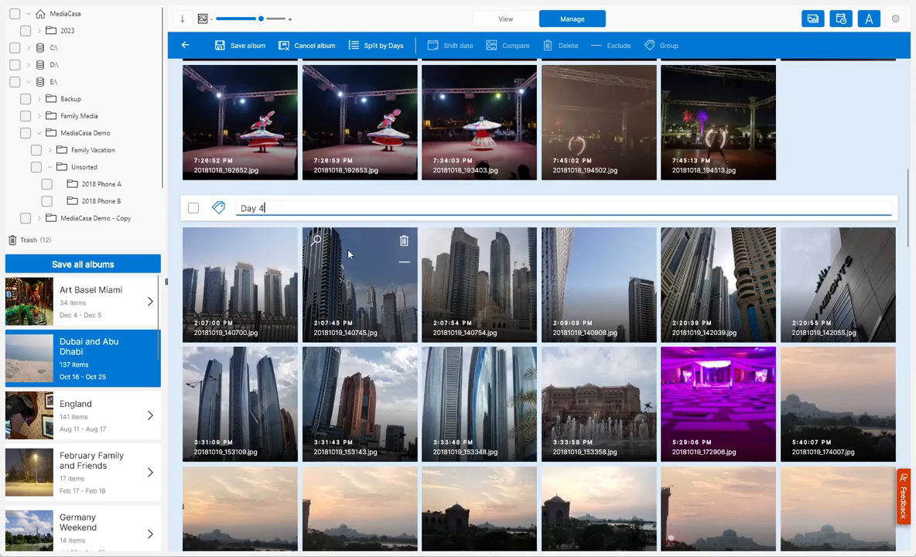
pyautogui.write('Abu Dhabi')
pyautogui.press('Return')
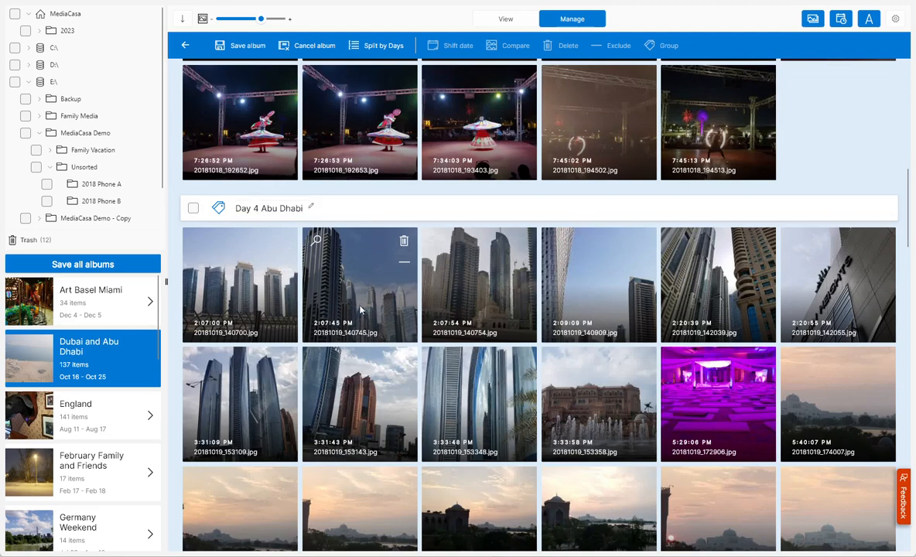
# Step: Rename the Day 6 group of the Dubai and Abu Dhabi album "Day 6 Abu Dhabi"
pyautogui.scroll(1, 360, 310)
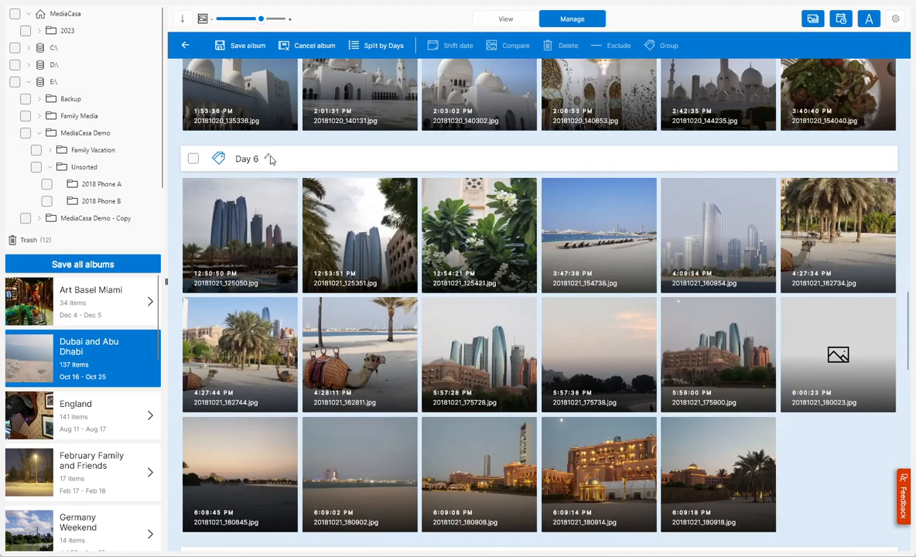
pyautogui.click(270, 158)
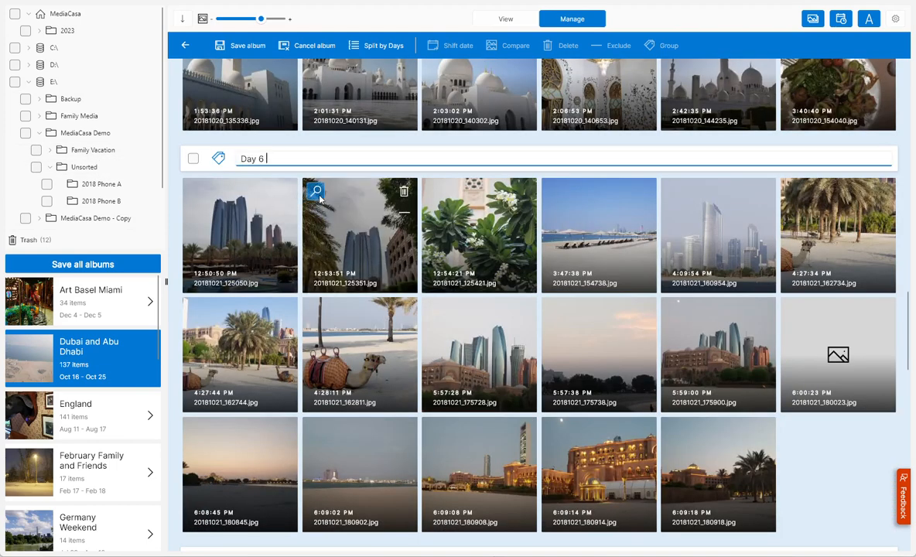
pyautogui.write('Abu Dhabi')
pyautogui.press('Return')
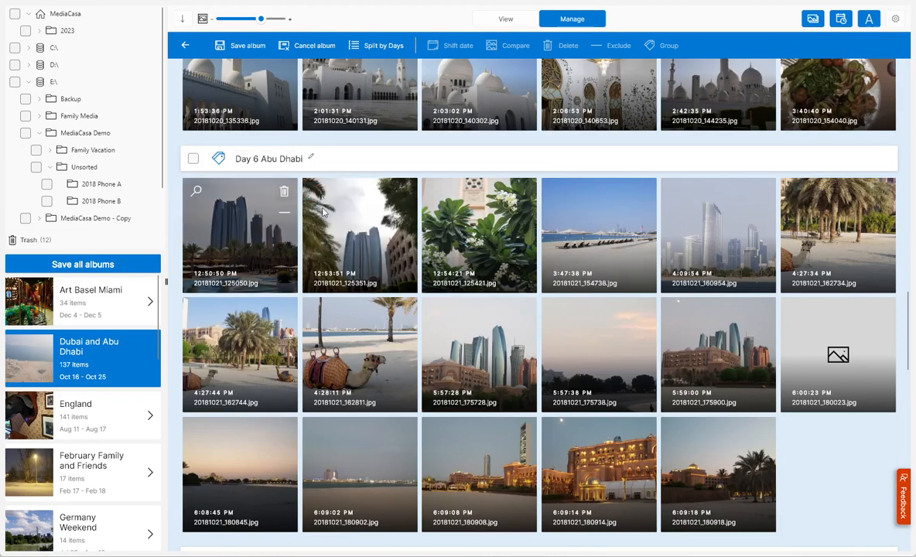
pyautogui.scroll(-6, 418, 313)
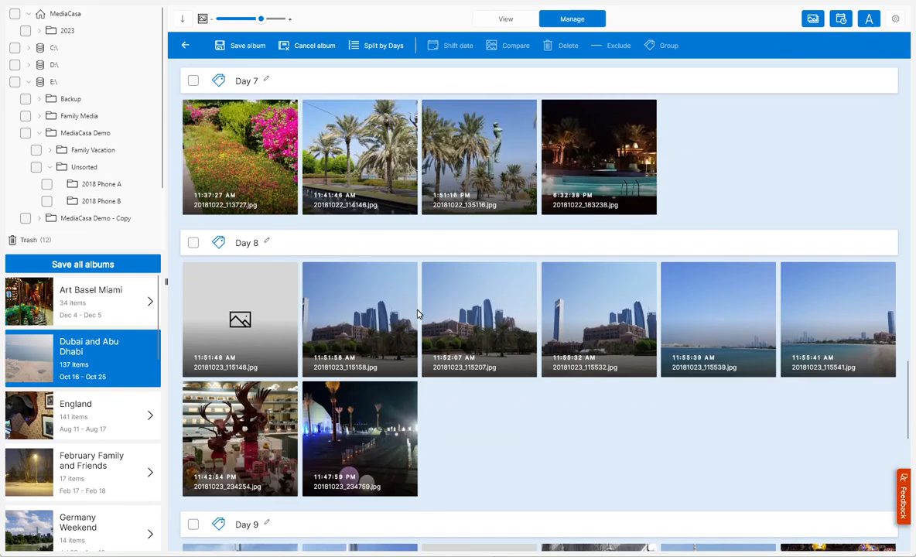
pyautogui.scroll(-7, 418, 314)
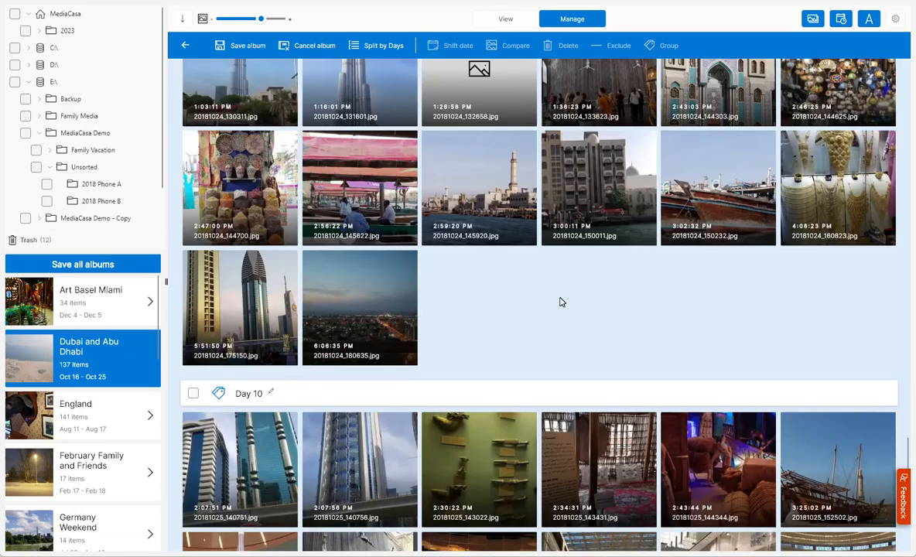
pyautogui.scroll(3, 561, 302)
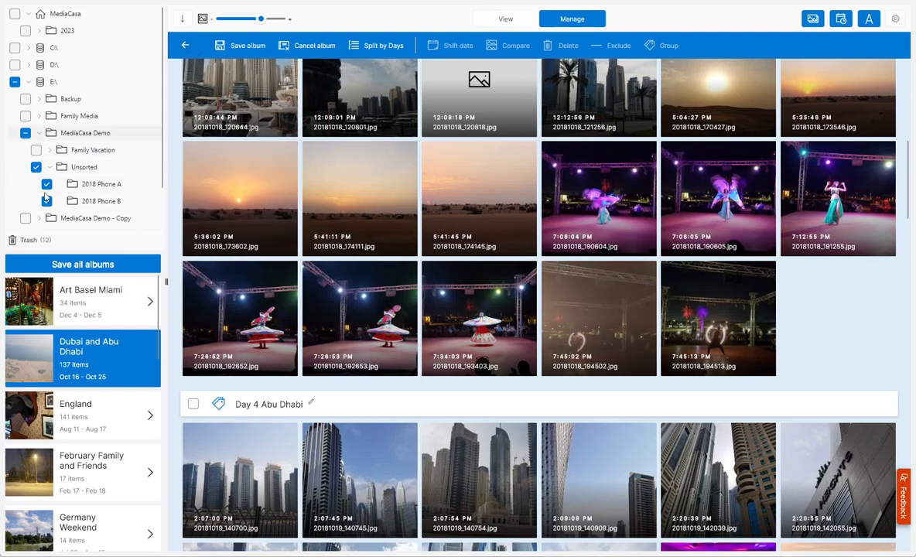
# Step: Return to the unsorted media and add all videos dated May 3, 2022 to the "Day 3 Dubai" group of the Dubai and Abu Dhabi album
pyautogui.click(185, 47)
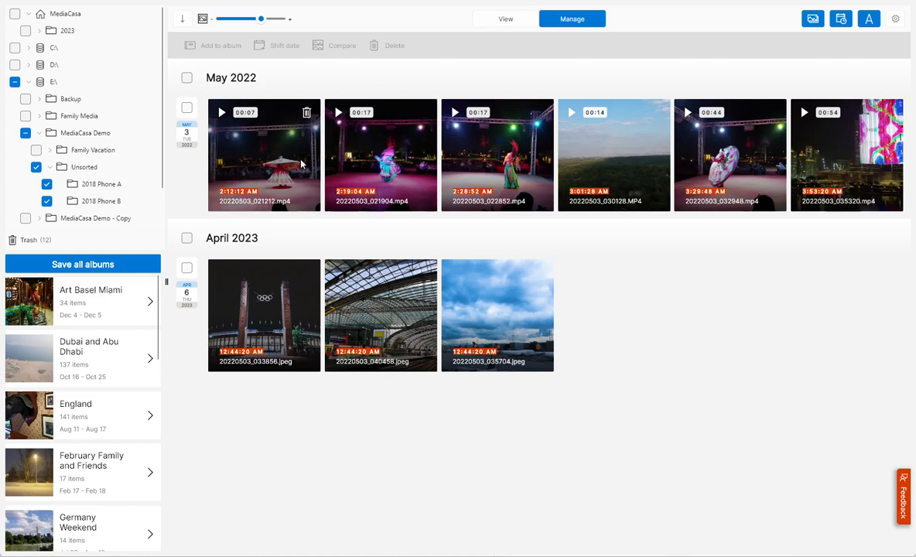
pyautogui.click(186, 107)
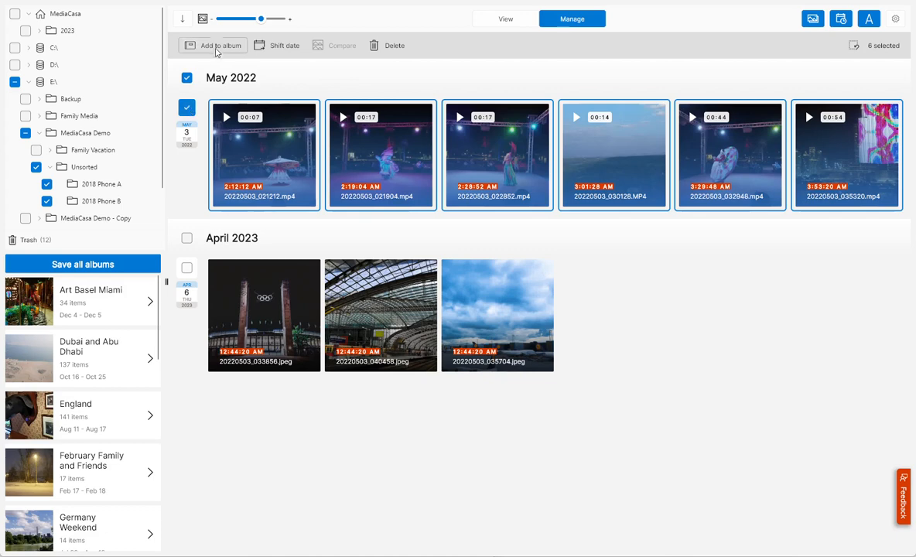
pyautogui.click(213, 45)
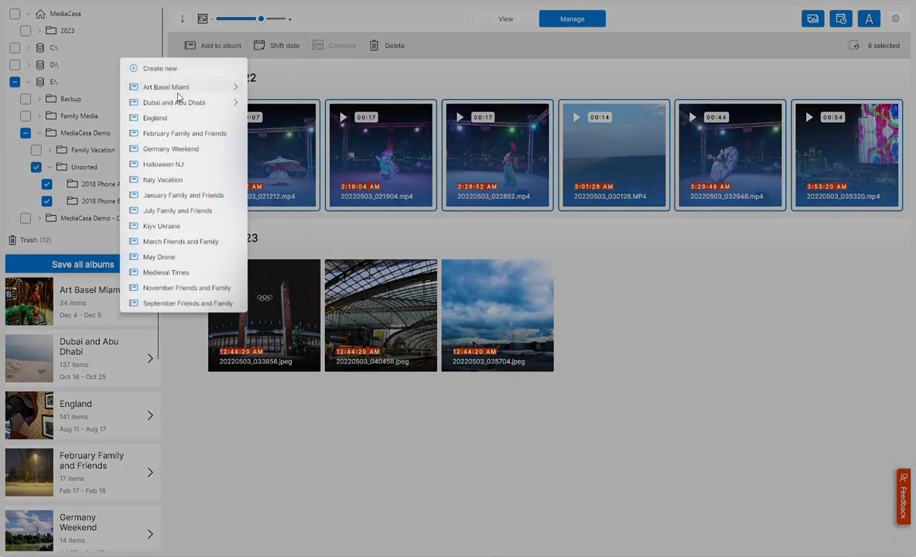
pyautogui.moveTo(165, 87)
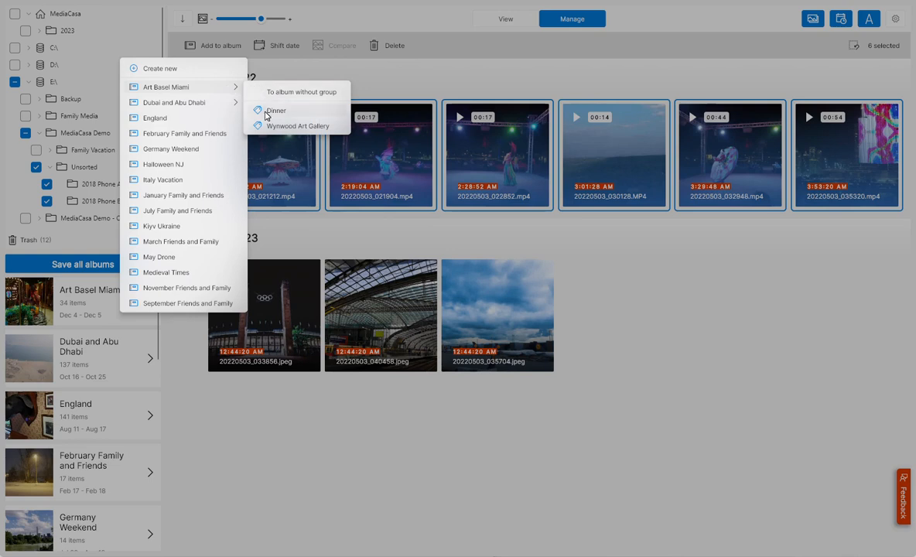
pyautogui.moveTo(230, 106)
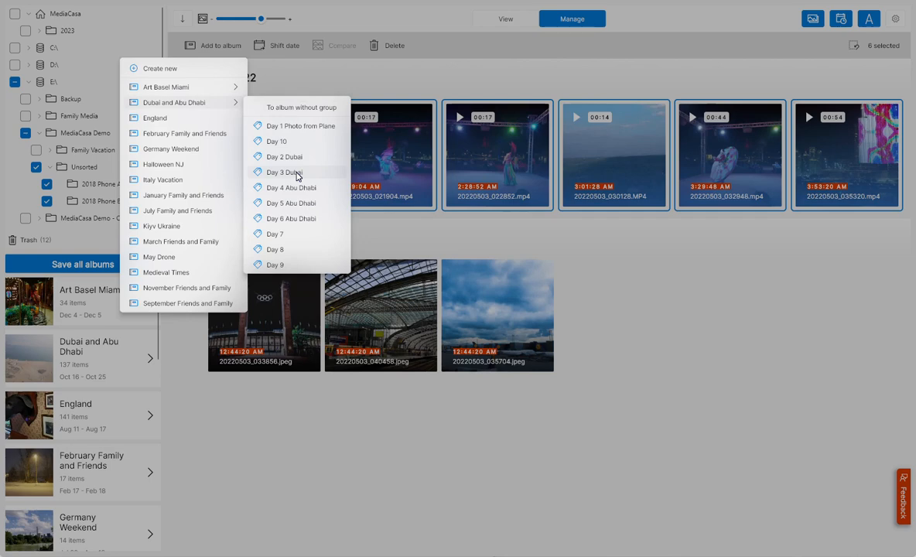
pyautogui.click(296, 173)
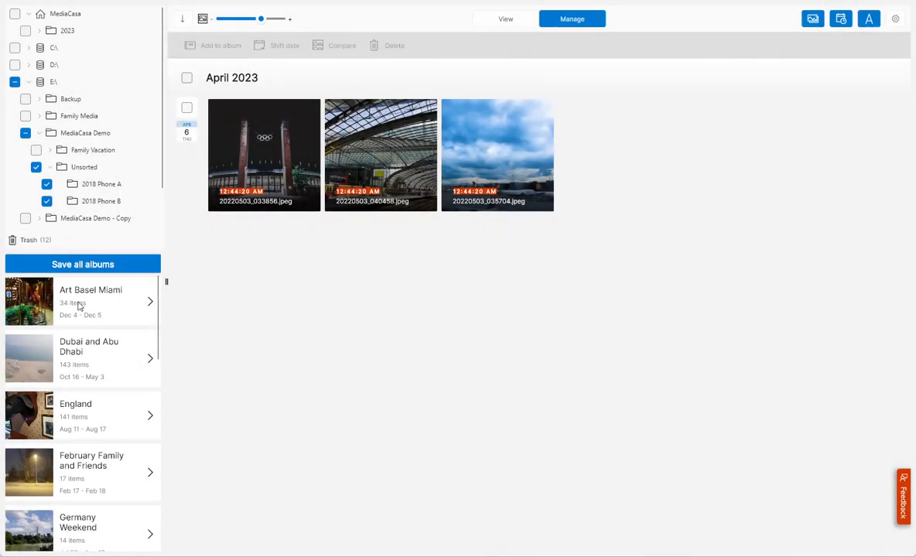
# Step: In the Dubai and Abu Dhabi album's "Day 3 Dubai" group, move the six May 3, 2022 videos directly after 20181018_193403.jpg, and return to the unsorted media
pyautogui.click(80, 358)
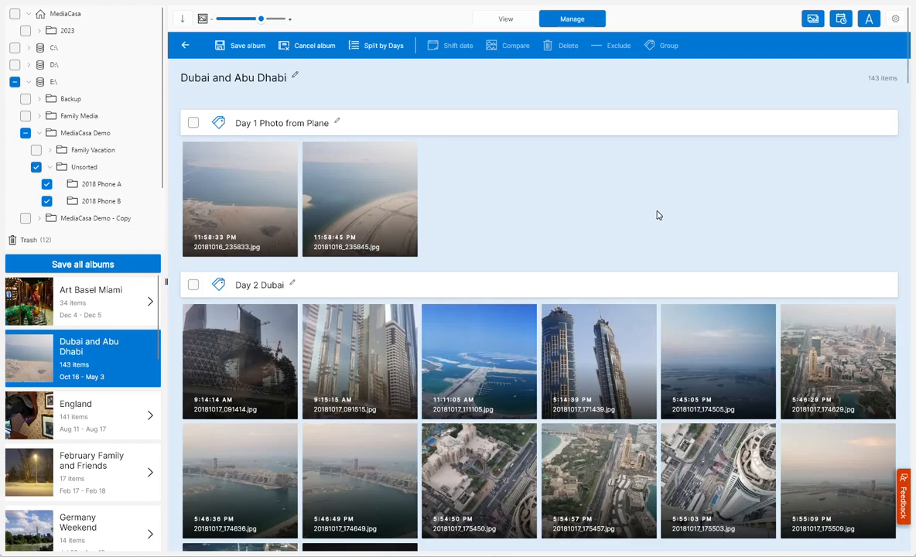
pyautogui.scroll(-3, 611, 202)
pyautogui.scroll(-10, 571, 205)
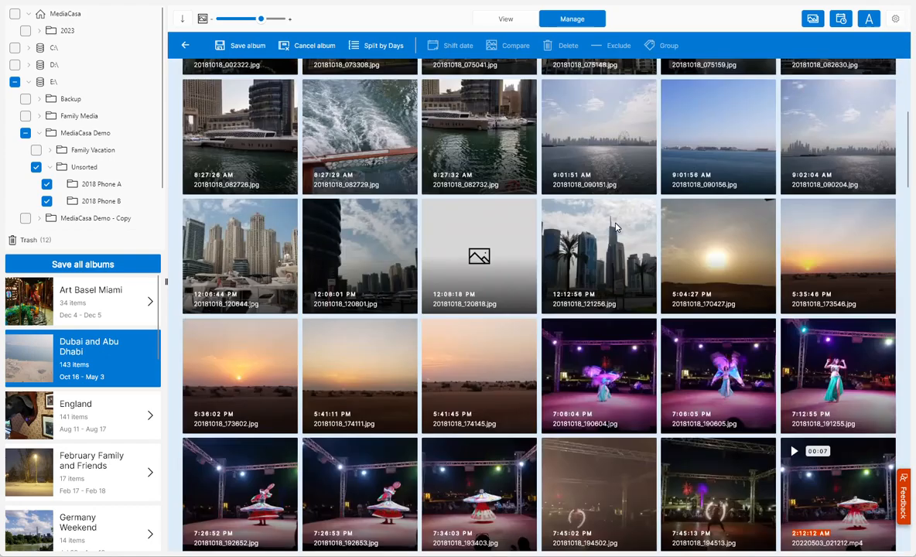
pyautogui.scroll(-5, 616, 226)
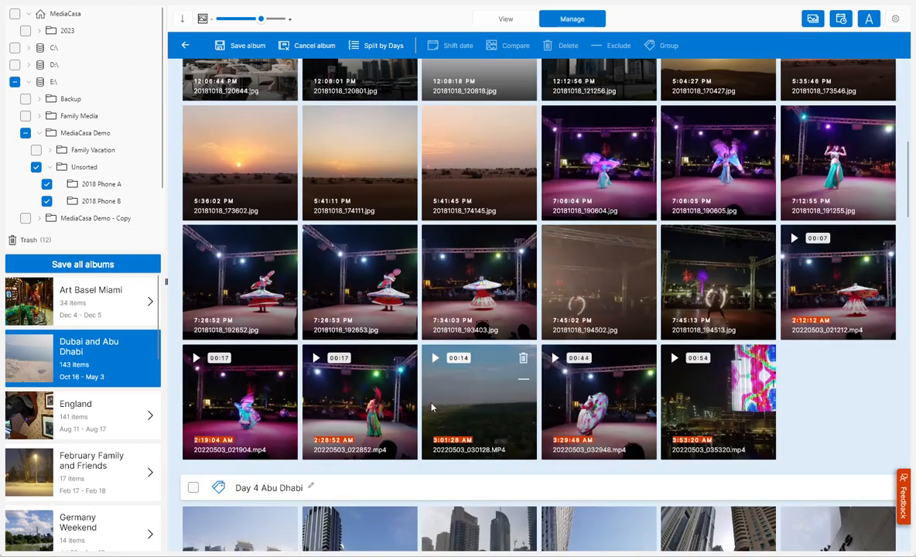
pyautogui.click(834, 292)
pyautogui.keyDown('shift'); pyautogui.click(717, 411); pyautogui.keyUp('shift')
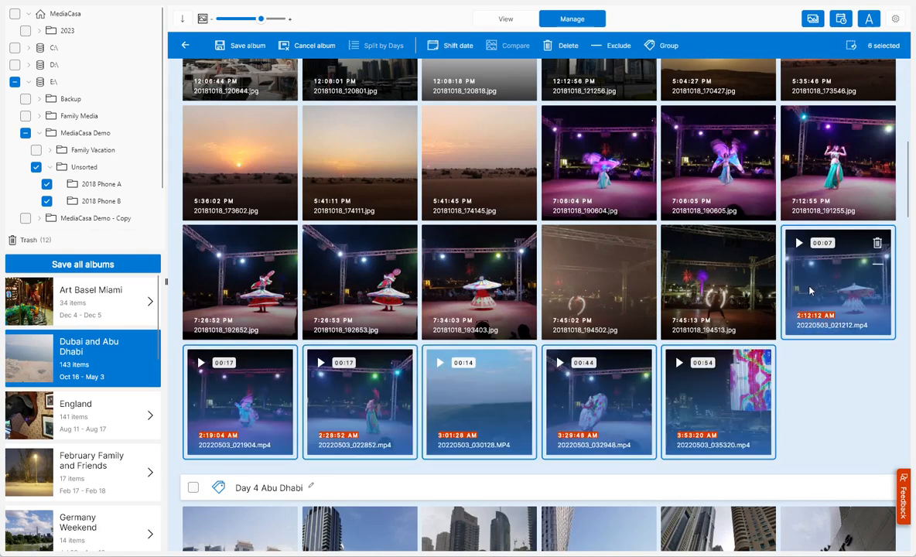
pyautogui.moveTo(805, 302)
pyautogui.mouseDown()
pyautogui.moveTo(737, 287)
pyautogui.moveTo(558, 310)
pyautogui.moveTo(533, 299)
pyautogui.mouseUp()
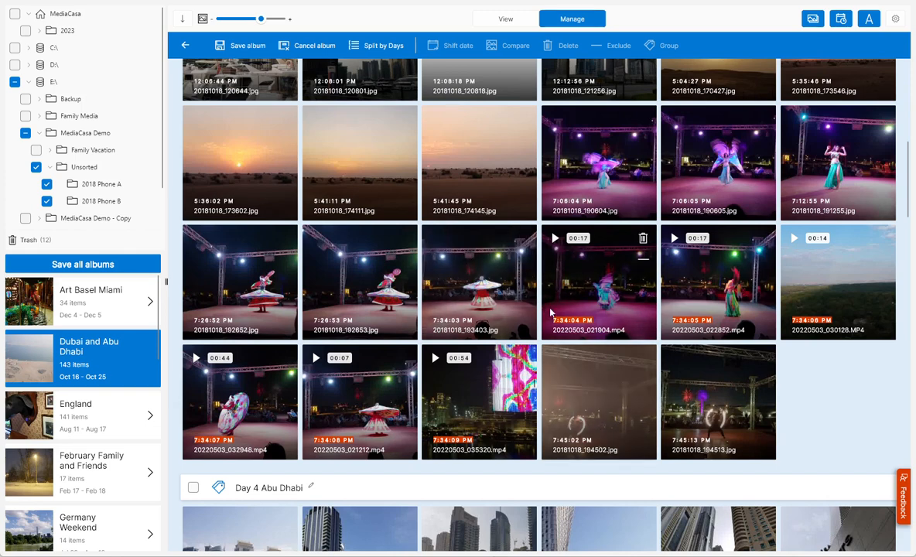
pyautogui.click(184, 48)
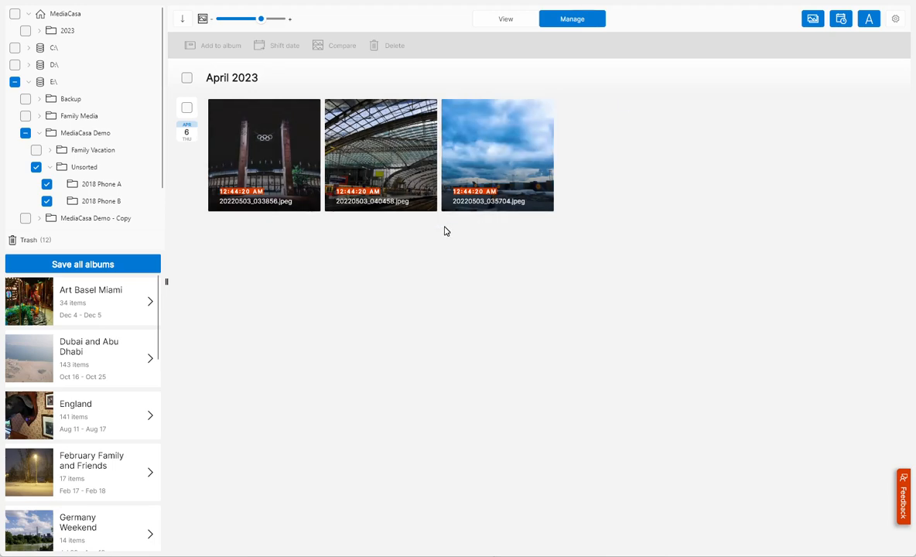
# Step: Split the England album into groups by days and look over the resulting day groups
pyautogui.click(101, 418)
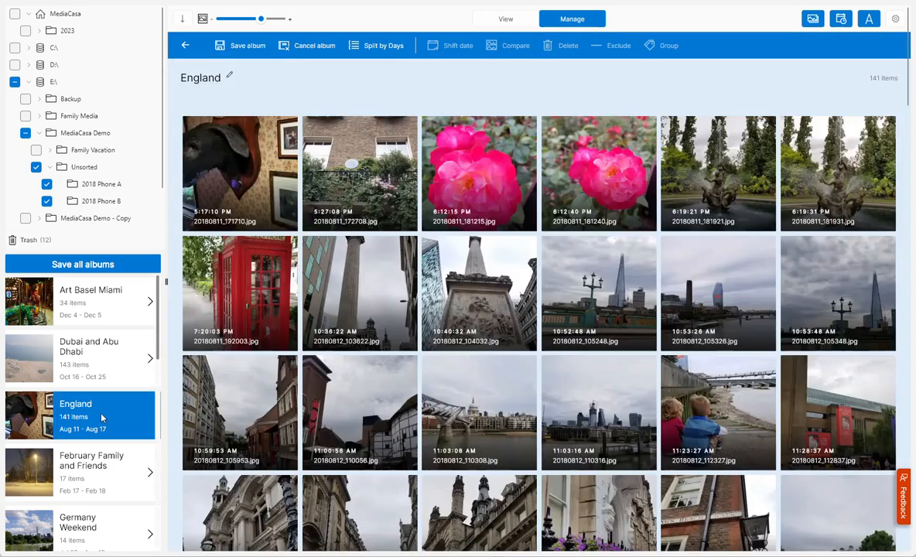
pyautogui.click(376, 46)
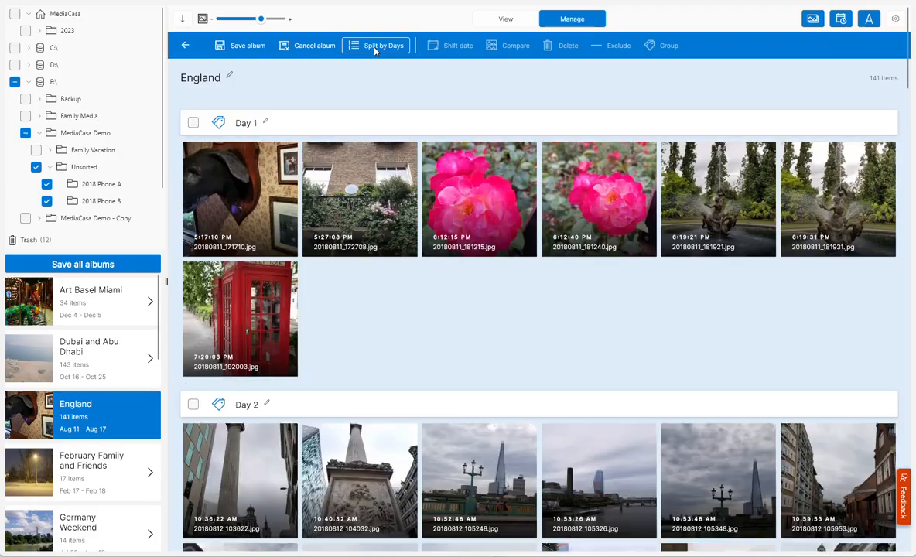
pyautogui.scroll(-4, 450, 313)
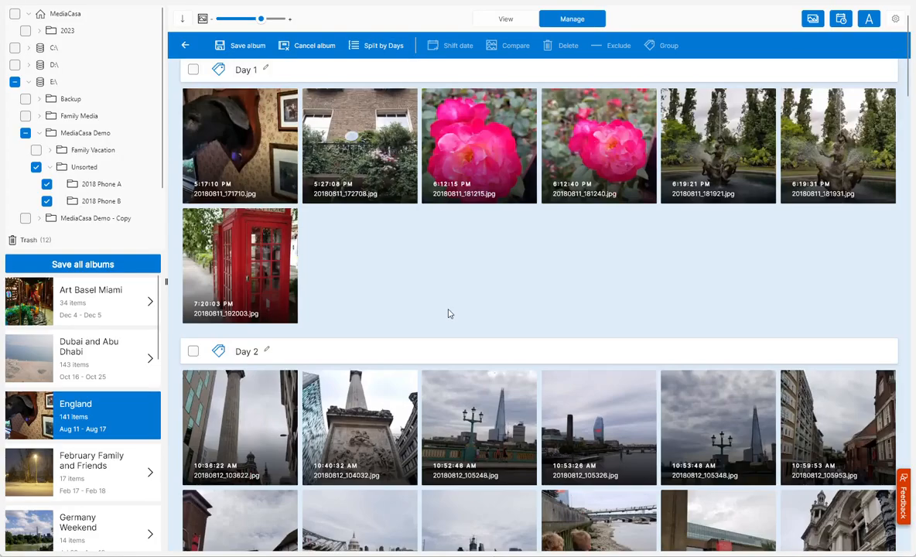
pyautogui.scroll(-5, 321, 281)
pyautogui.scroll(-10, 322, 282)
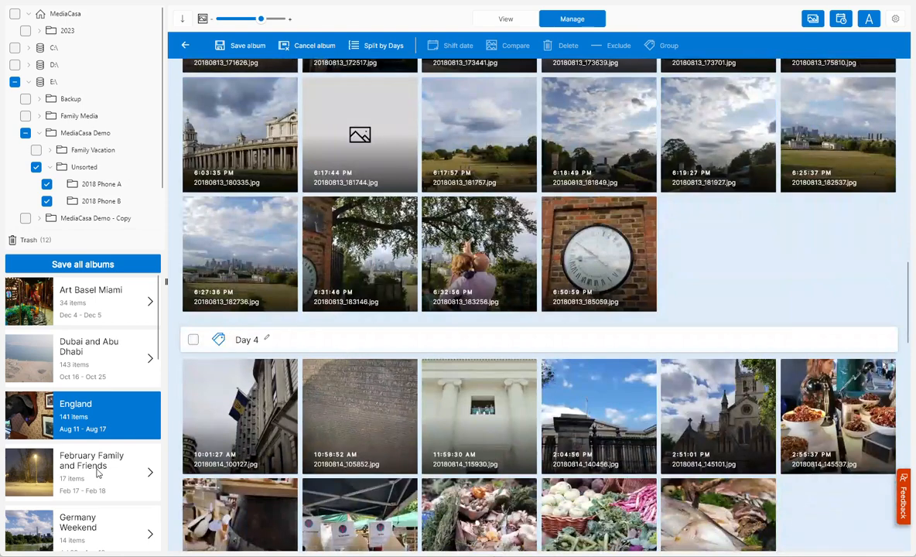
# Step: Look over the February, January and July Family and Friends albums and the album list, and save all albums
pyautogui.click(98, 474)
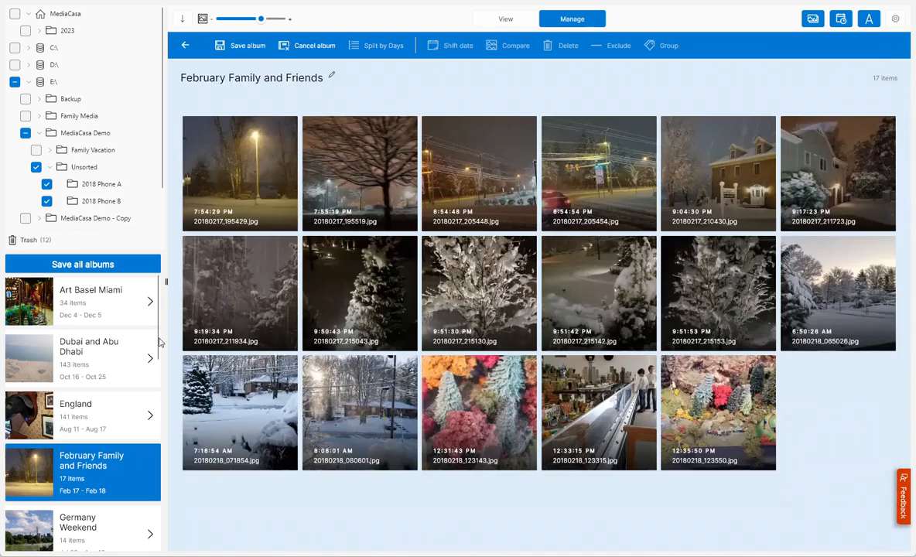
pyautogui.scroll(-4, 93, 464)
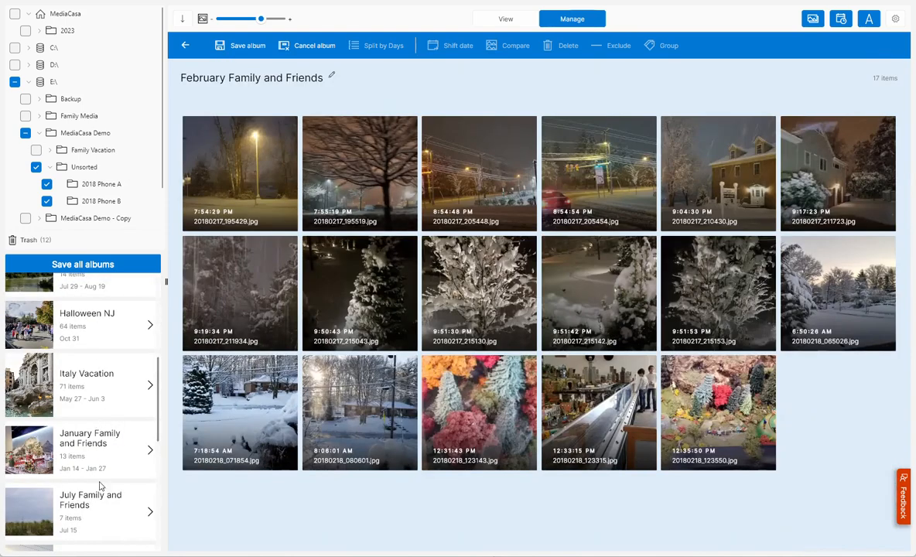
pyautogui.click(85, 449)
pyautogui.click(89, 507)
pyautogui.scroll(-5, 102, 390)
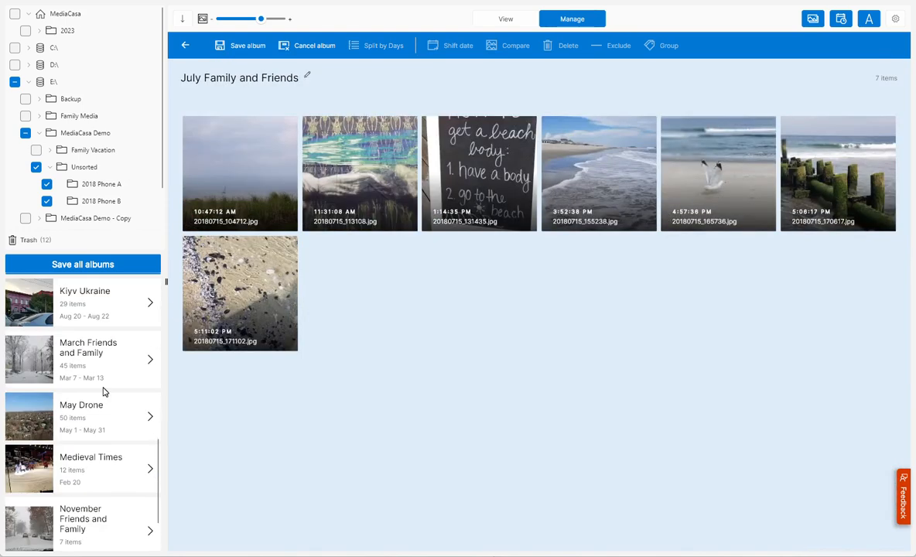
pyautogui.scroll(6, 87, 458)
pyautogui.scroll(3, 85, 453)
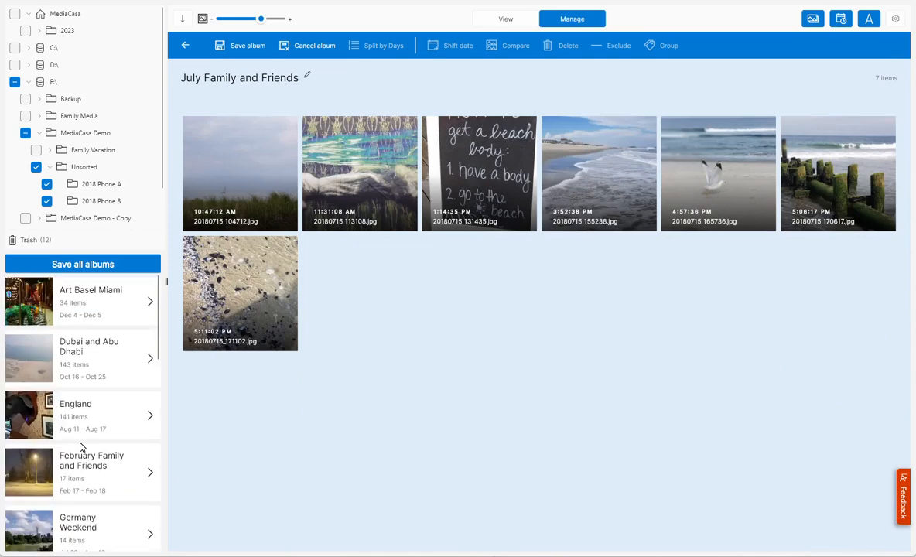
pyautogui.click(93, 266)
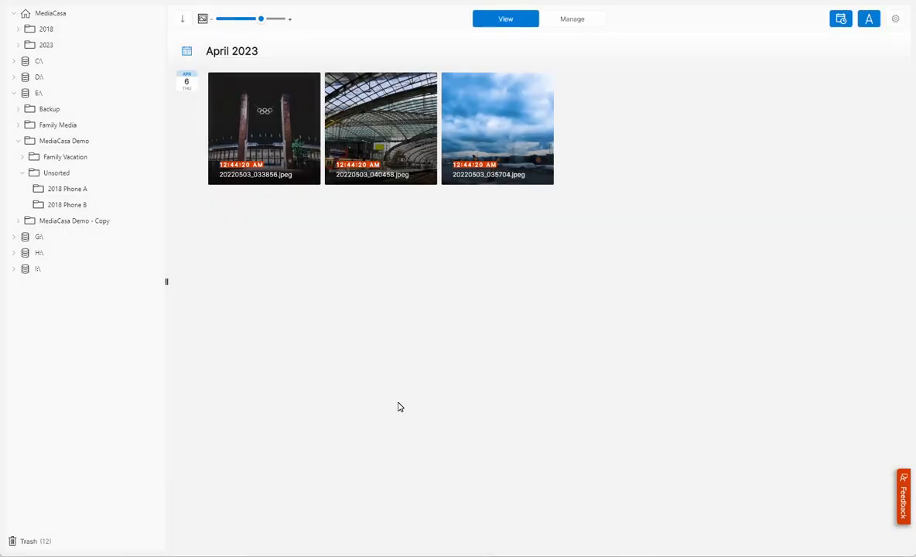
# Step: Switch to File Explorer, open the "2018-01 January Family and Friends" folder under Family Media, and widen the Name column to show full file names
pyautogui.hotkey('alt', 'Tab')
pyautogui.scroll(-2, 116, 344)
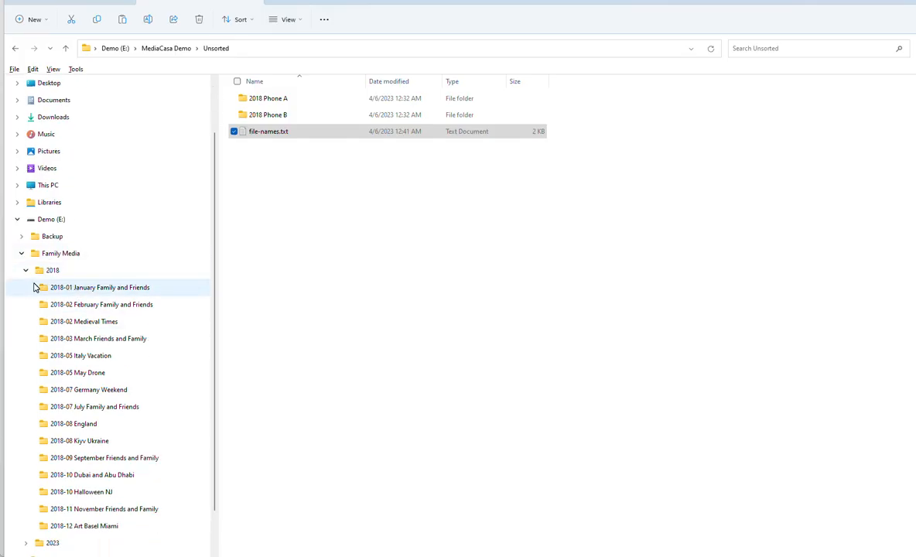
pyautogui.click(86, 291)
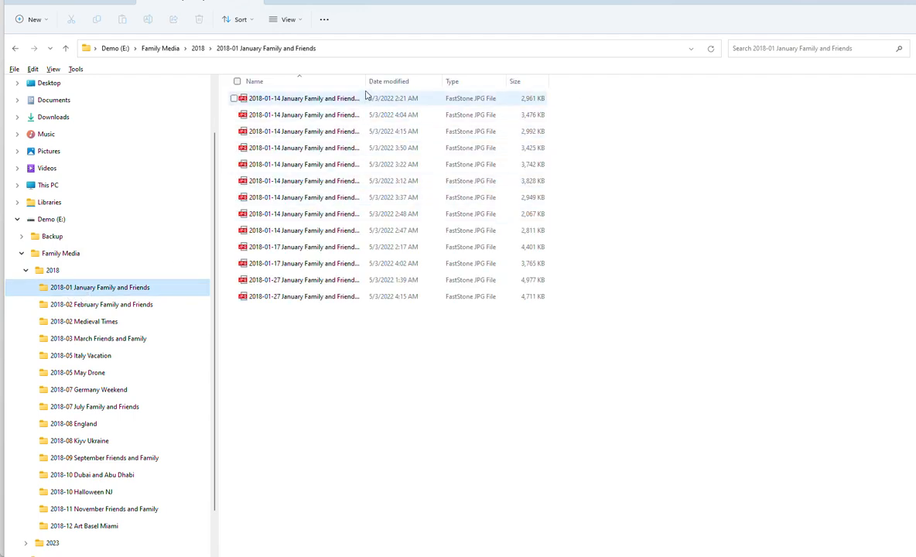
pyautogui.moveTo(365, 81); pyautogui.dragTo(446, 81)
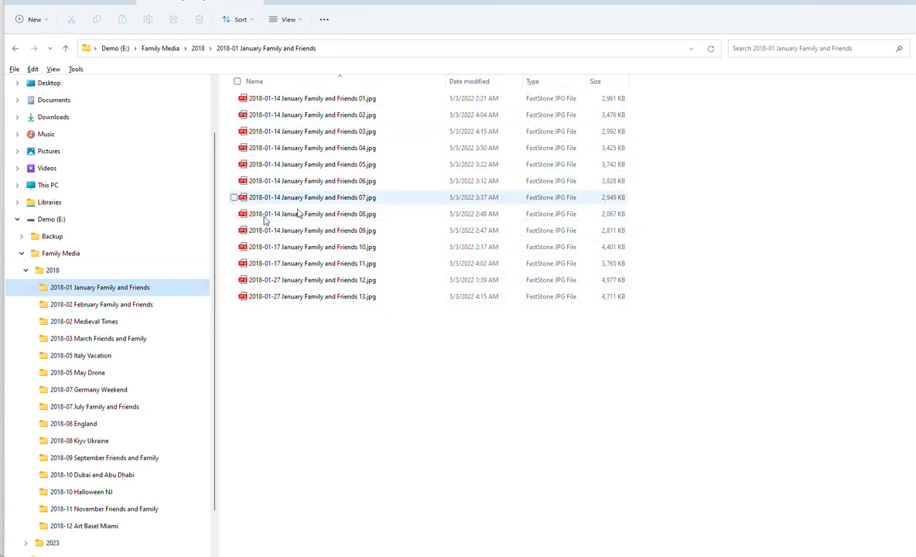
# Step: Open the "2018-10 Dubai and Abu Dhabi" folder, widen the Name column, and examine how its files are named by date, album and day group
pyautogui.click(108, 478)
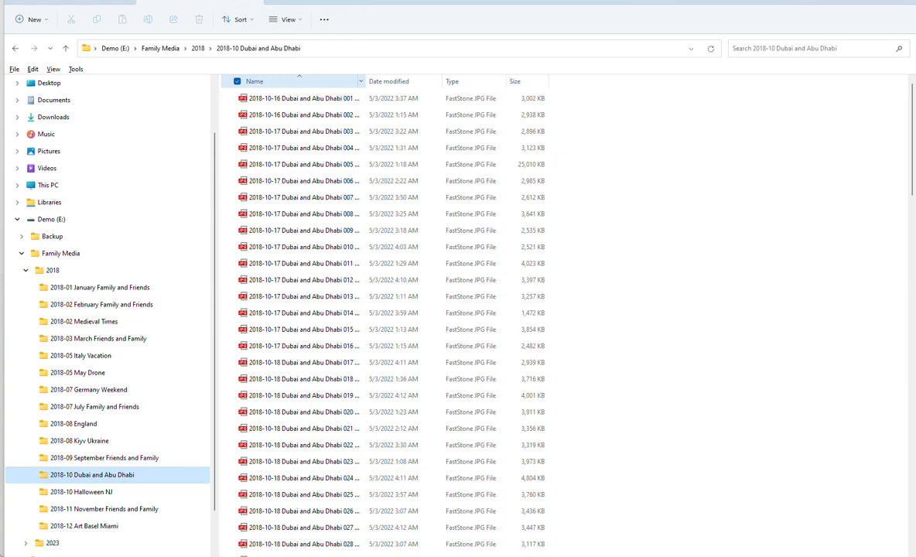
pyautogui.moveTo(365, 80); pyautogui.dragTo(535, 81)
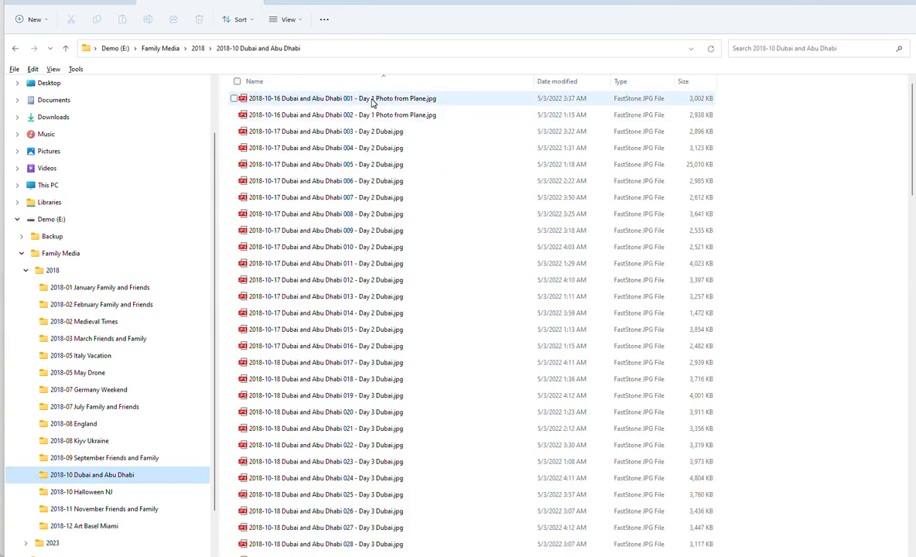
pyautogui.scroll(-6, 389, 288)
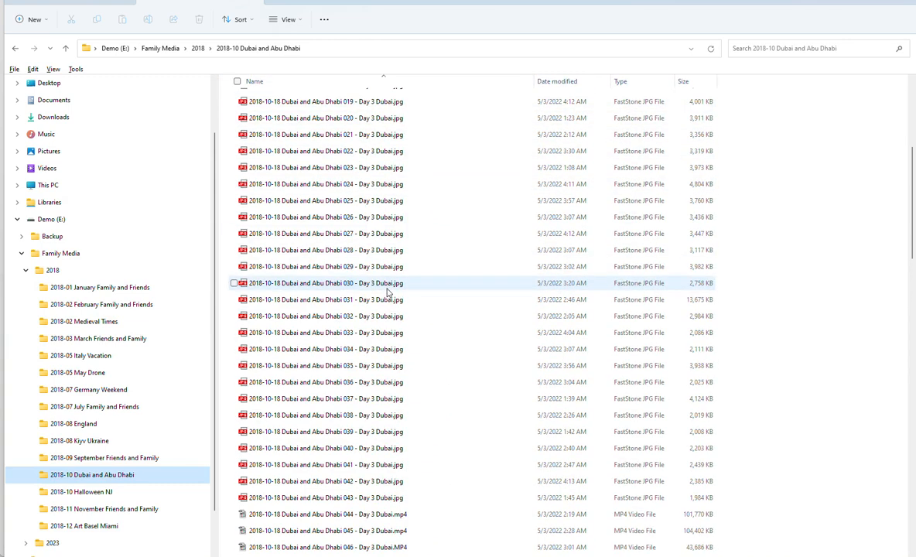
pyautogui.scroll(-6, 388, 293)
pyautogui.scroll(-15, 375, 399)
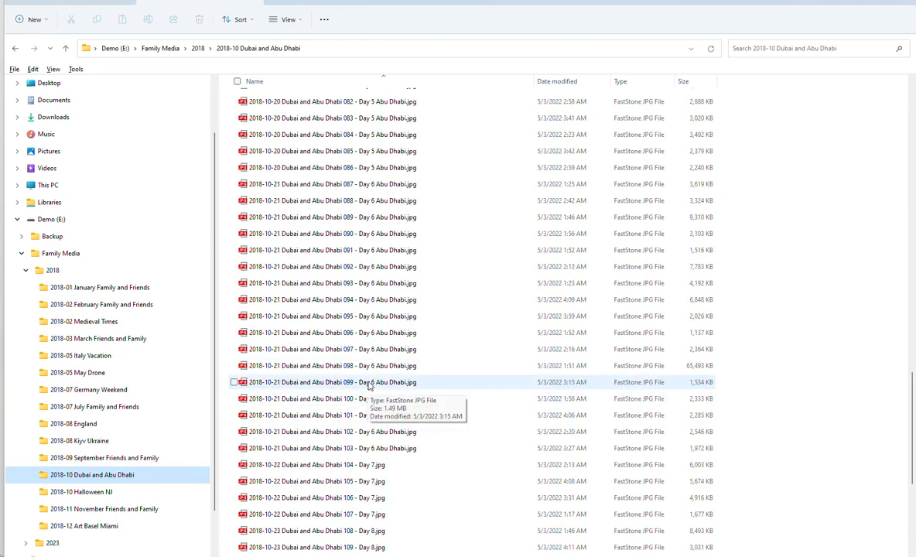
pyautogui.scroll(-4, 369, 385)
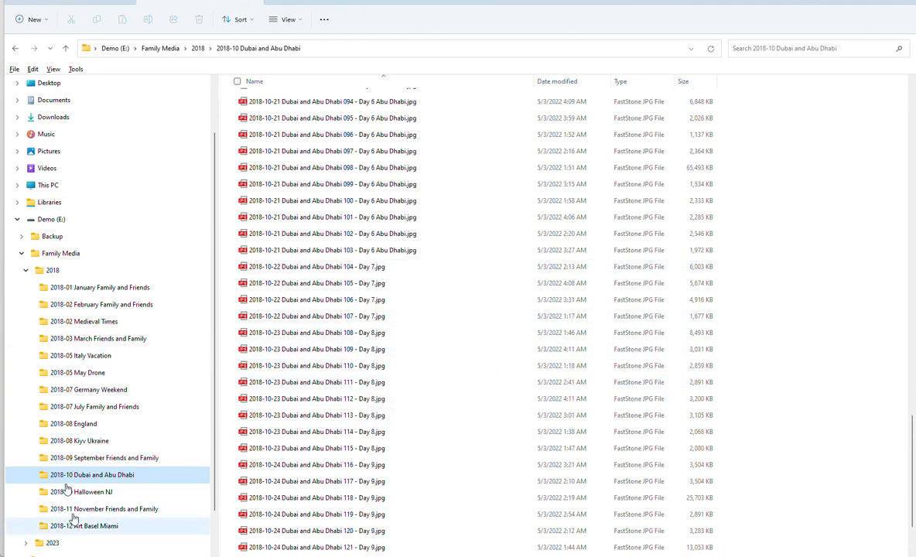